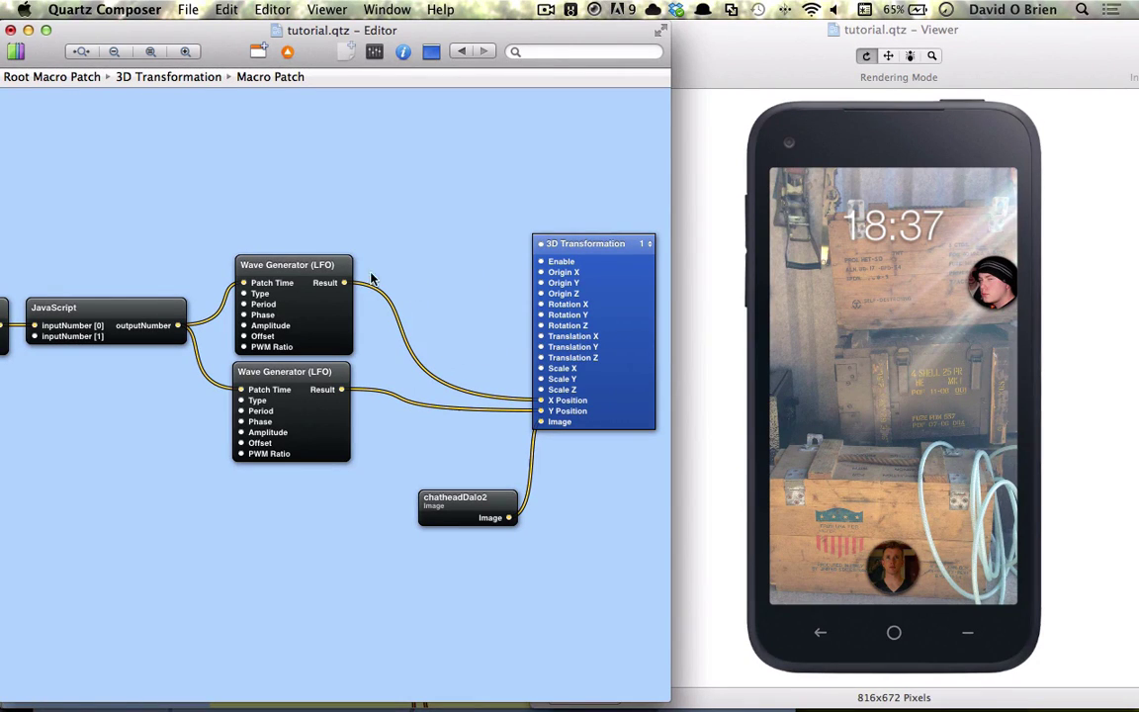
- Shift the Wave Generators left, then create a new macro patch beside the 3D Transformation and open it
left_click_drag(287, 265, 261, 265)
left_click_drag(284, 371, 253, 371)
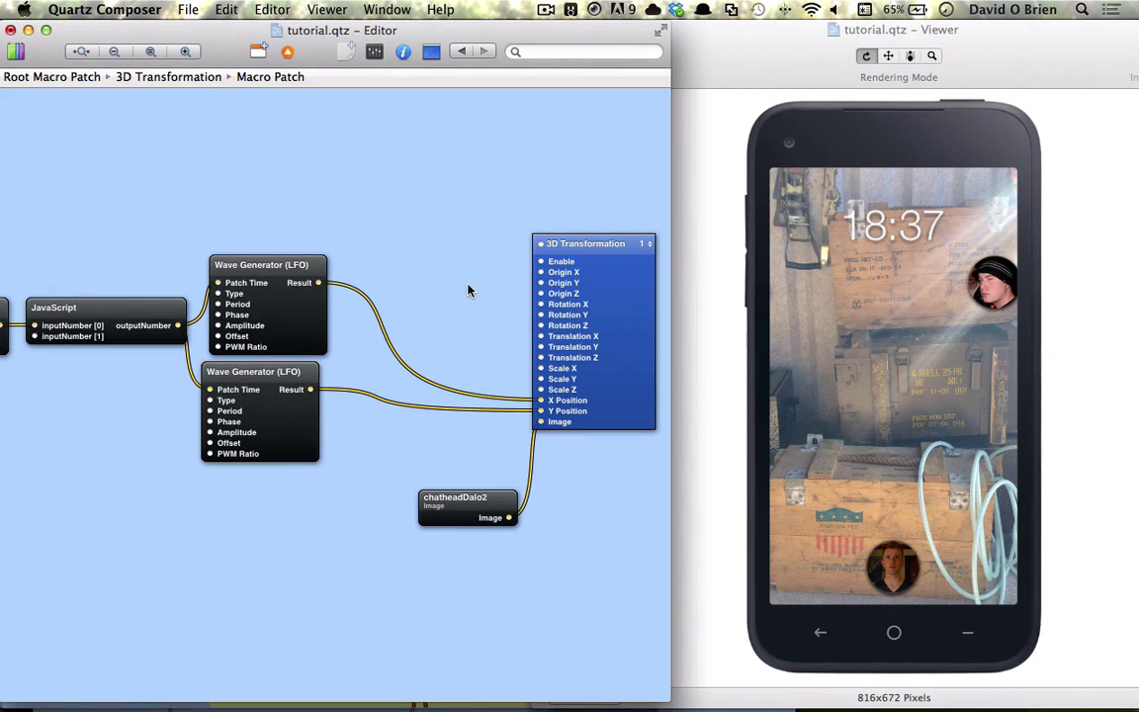
left_click(258, 51)
left_click_drag(337, 405, 441, 279)
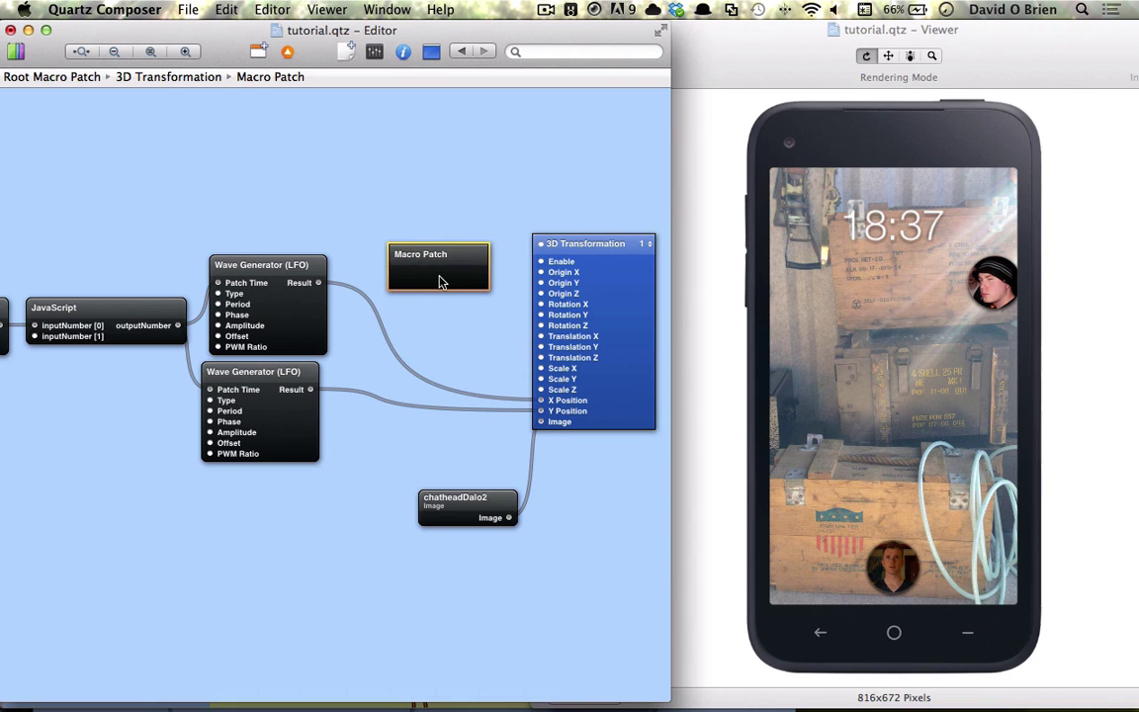
double_click(442, 279)
- Add Feedback, Spring and Inertia patches from the Library search
key("super+Return")
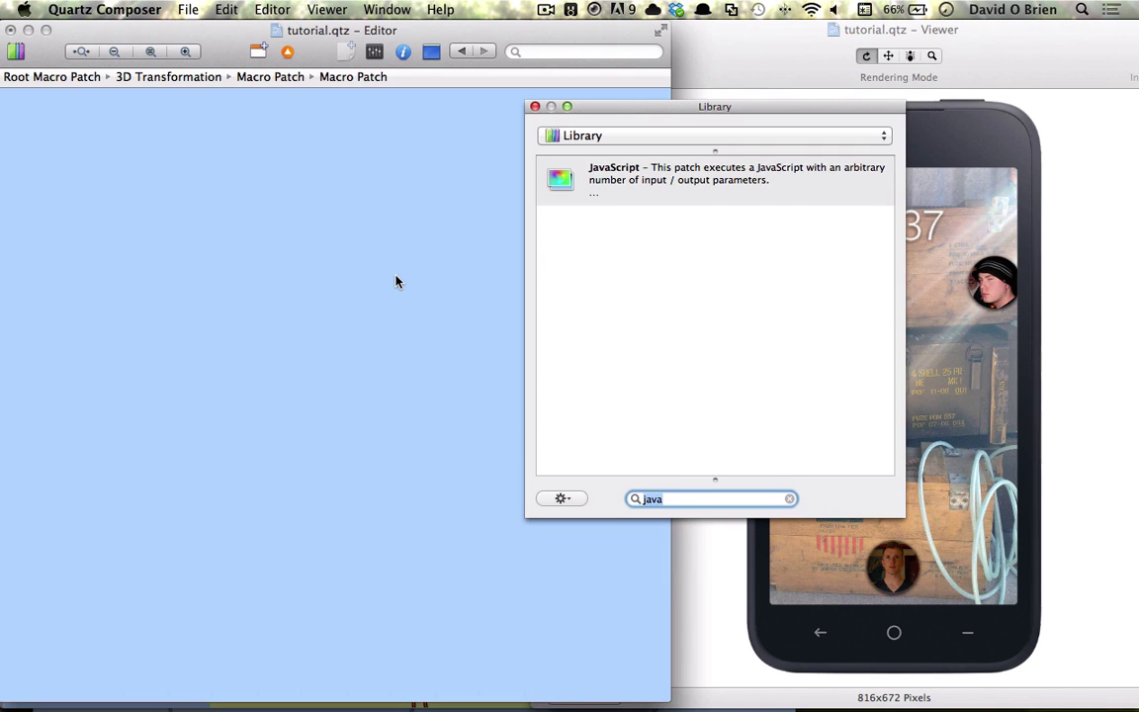
type("feed")
key("Return")
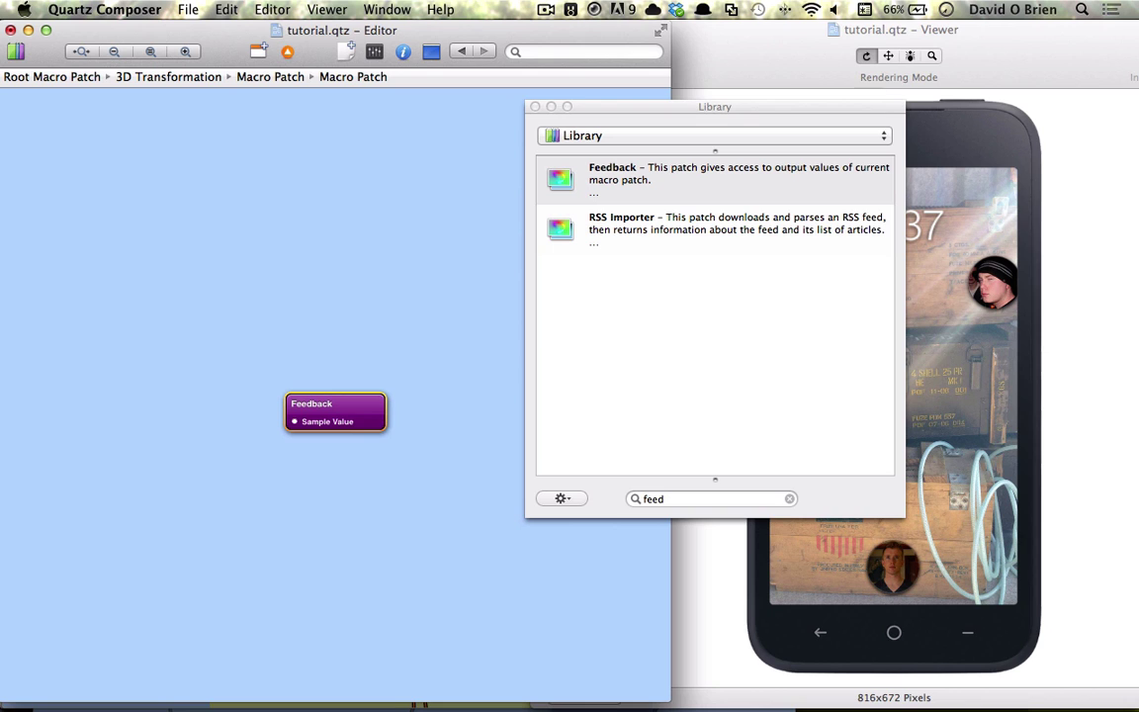
key("super+Return")
type("spring")
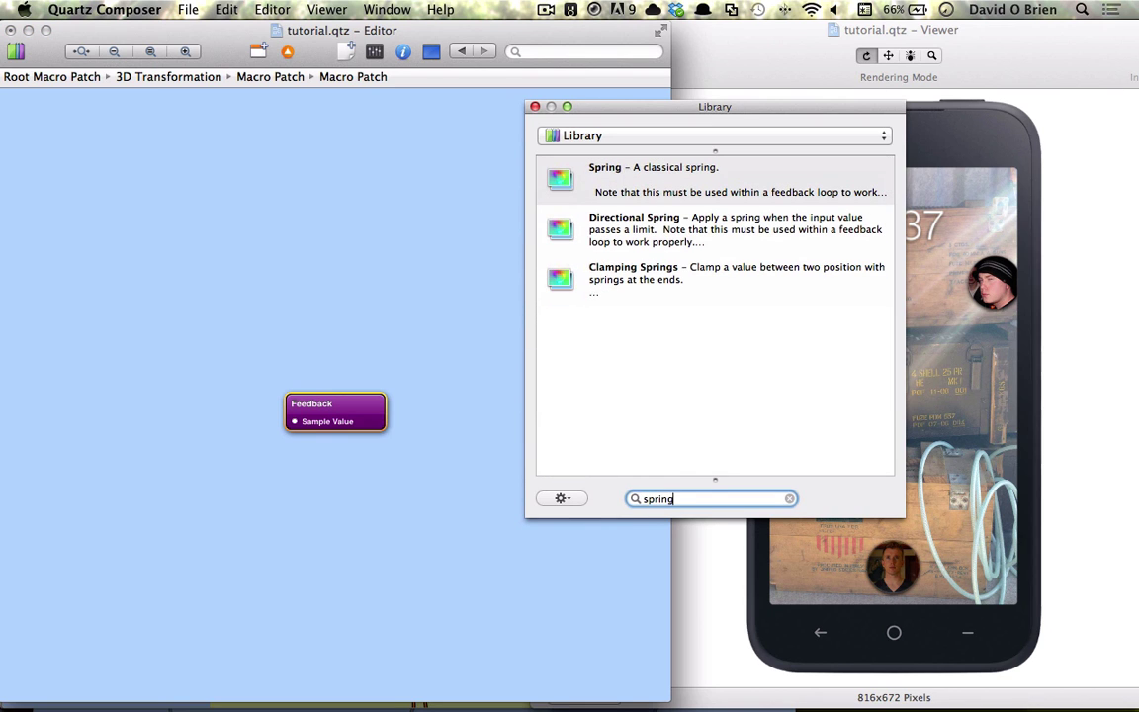
key("Return")
key("super+Return")
type("iner")
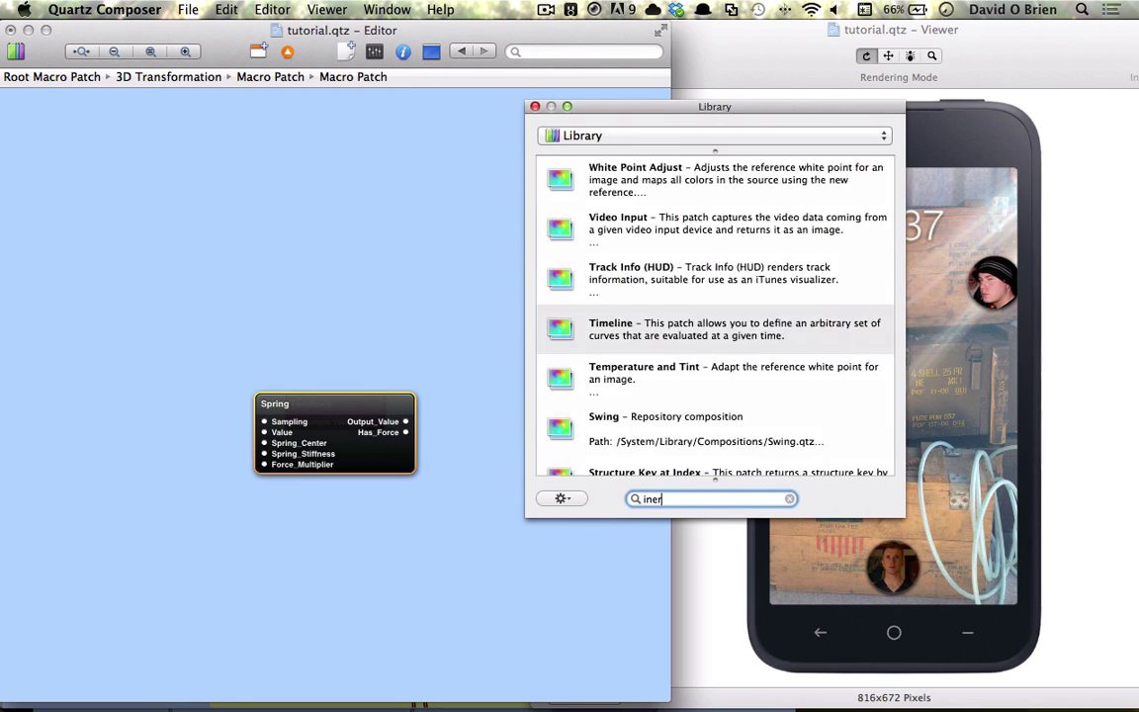
key("Return")
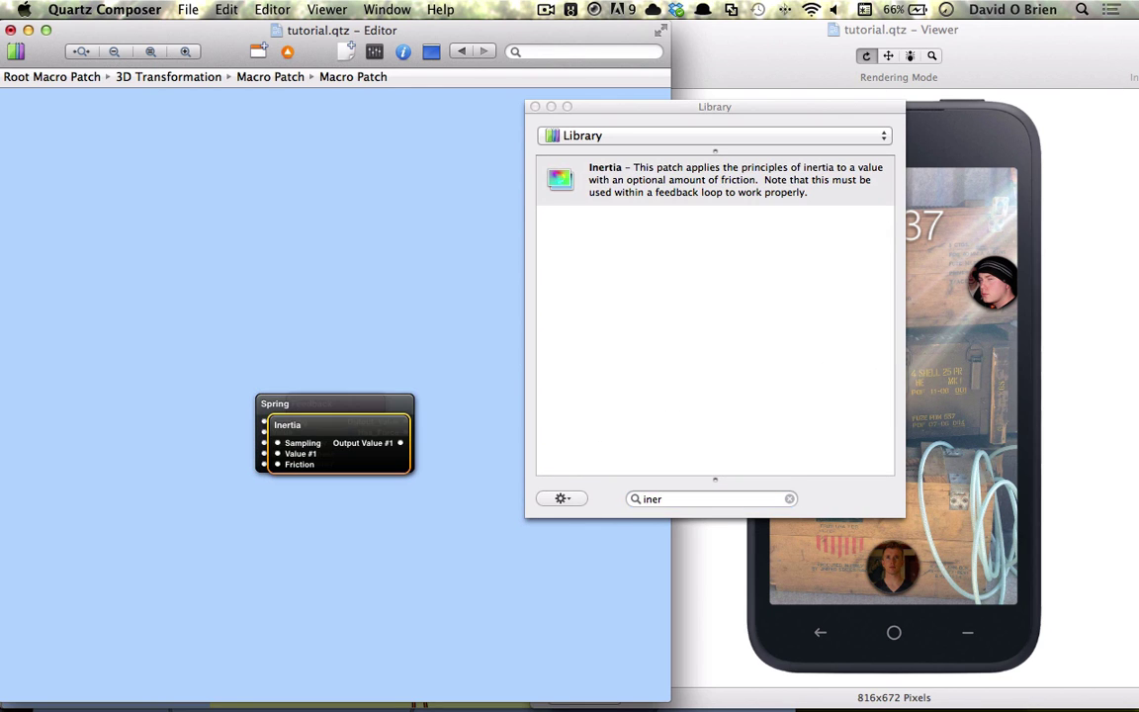
- Close the Library and line up Feedback, Spring and Inertia in a row
left_click(534, 106)
left_click_drag(331, 425, 471, 425)
left_click_drag(294, 406, 161, 407)
left_click_drag(435, 411, 324, 433)
left_click_drag(450, 442, 525, 442)
left_click_drag(326, 415, 326, 405)
- Publish Inertia's Output Value #1 and wire Feedback → Spring Value → Inertia Value #1
right_click(535, 445)
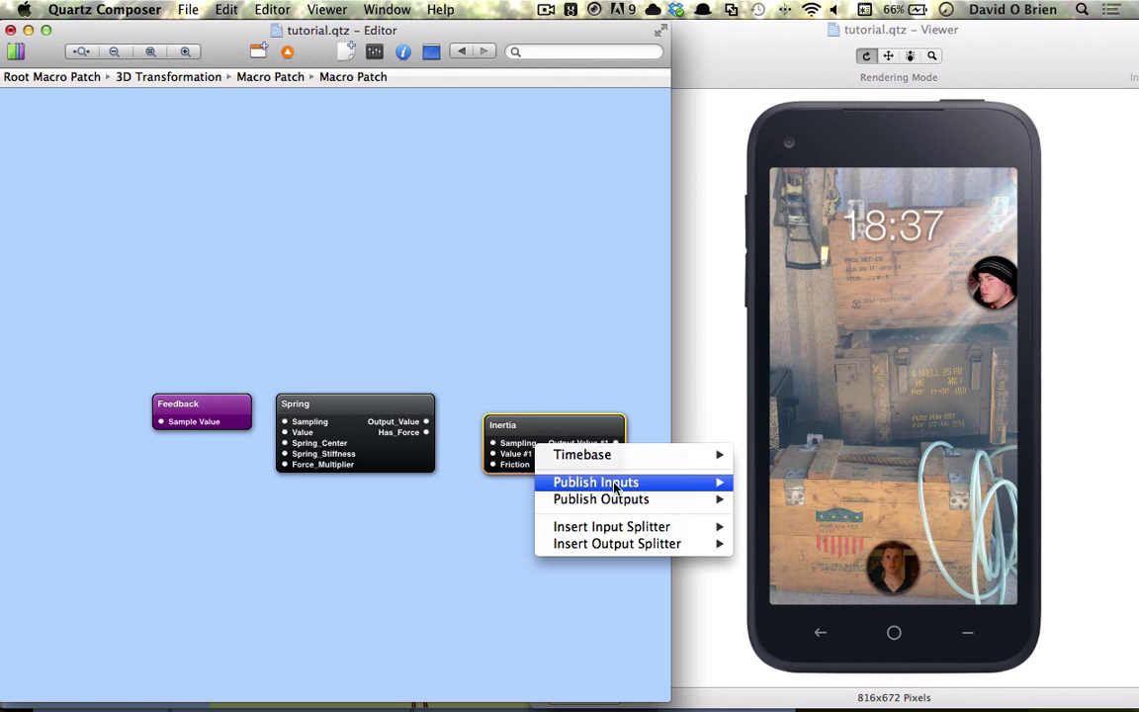
left_click(776, 498)
key("Return")
left_click_drag(585, 445, 573, 413)
left_click_drag(265, 425, 164, 425)
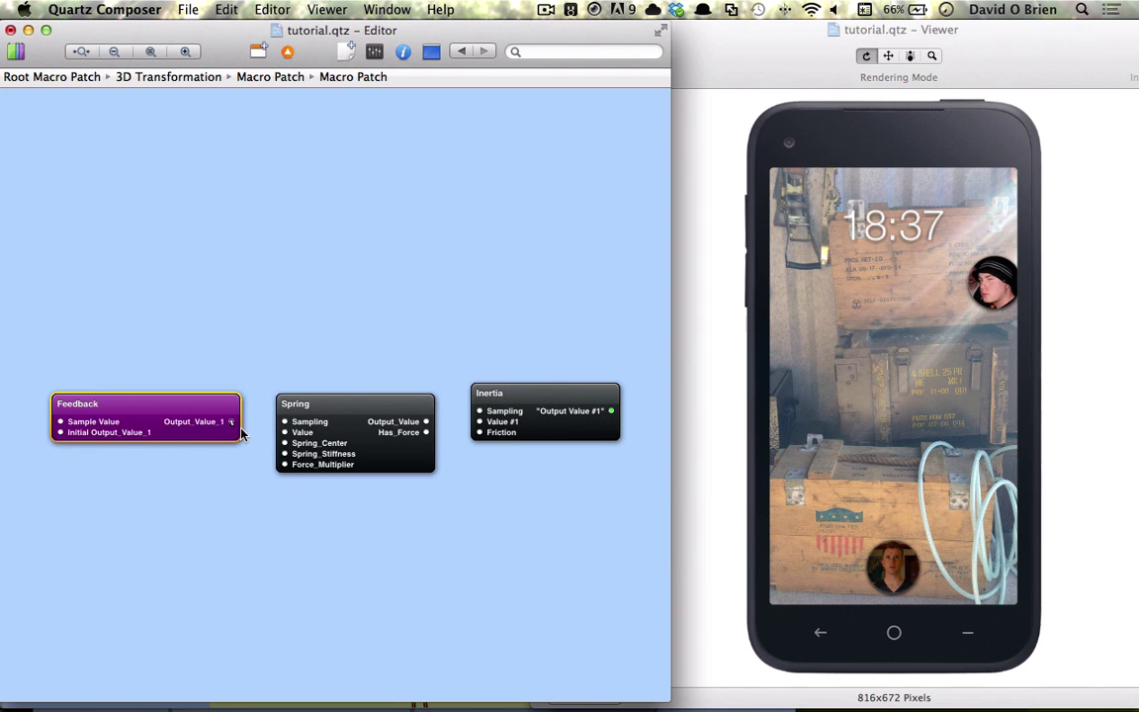
left_click_drag(253, 439, 285, 432)
left_click_drag(426, 421, 485, 426)
- Publish Spring_Center, Spring_Stiffness and Inertia's Friction as inputs
right_click(364, 447)
mouse_move(417, 487)
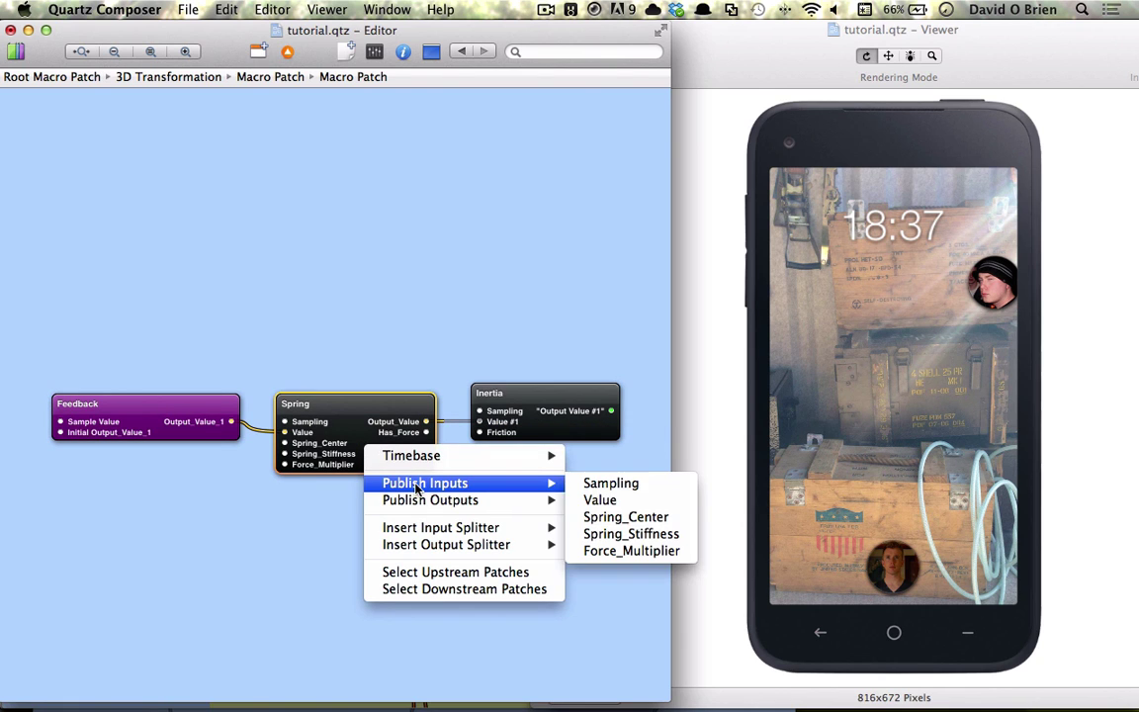
left_click(592, 518)
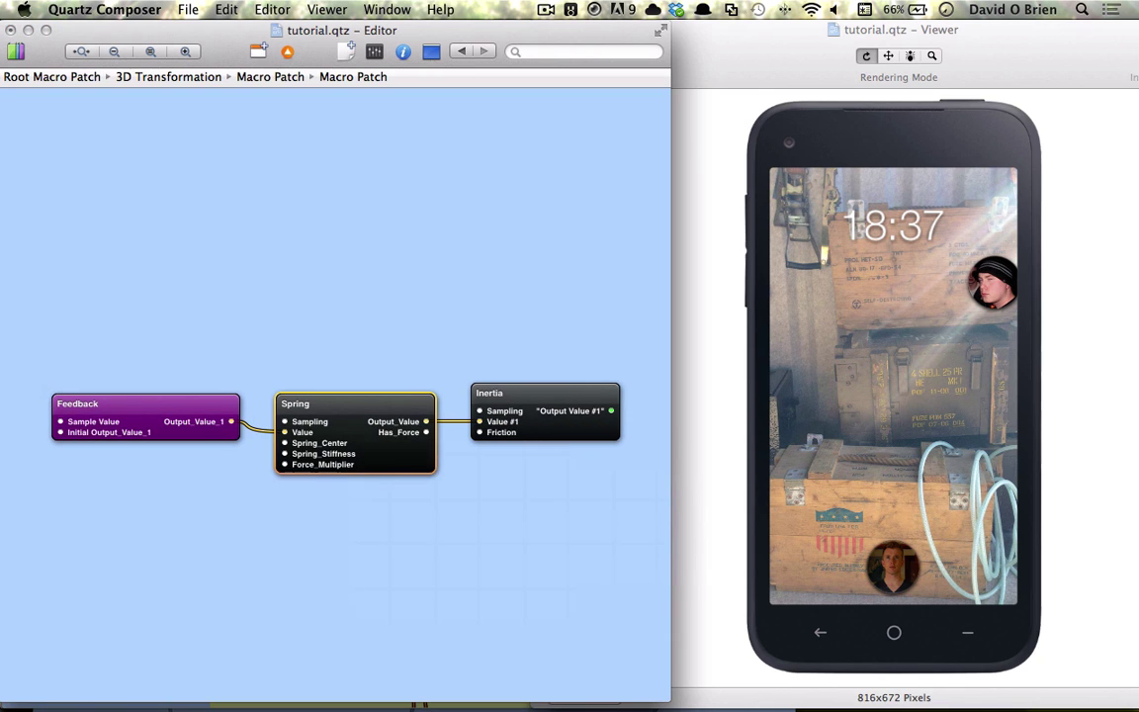
right_click(394, 450)
mouse_move(437, 483)
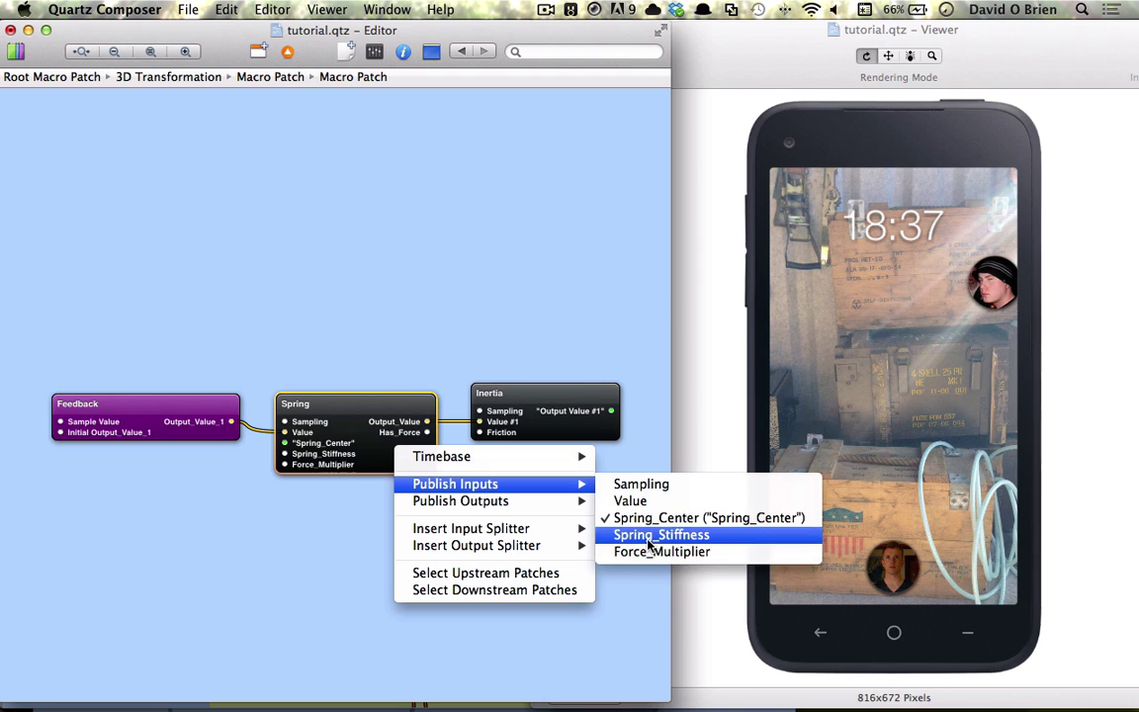
left_click(658, 534)
right_click(541, 403)
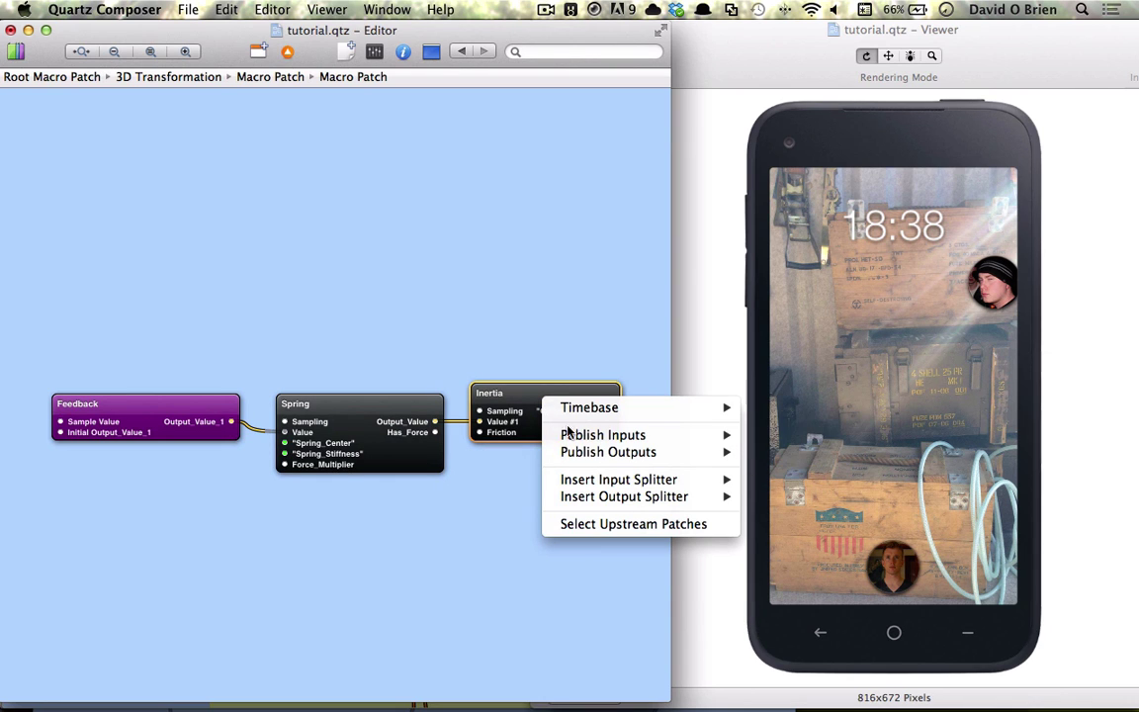
mouse_move(692, 435)
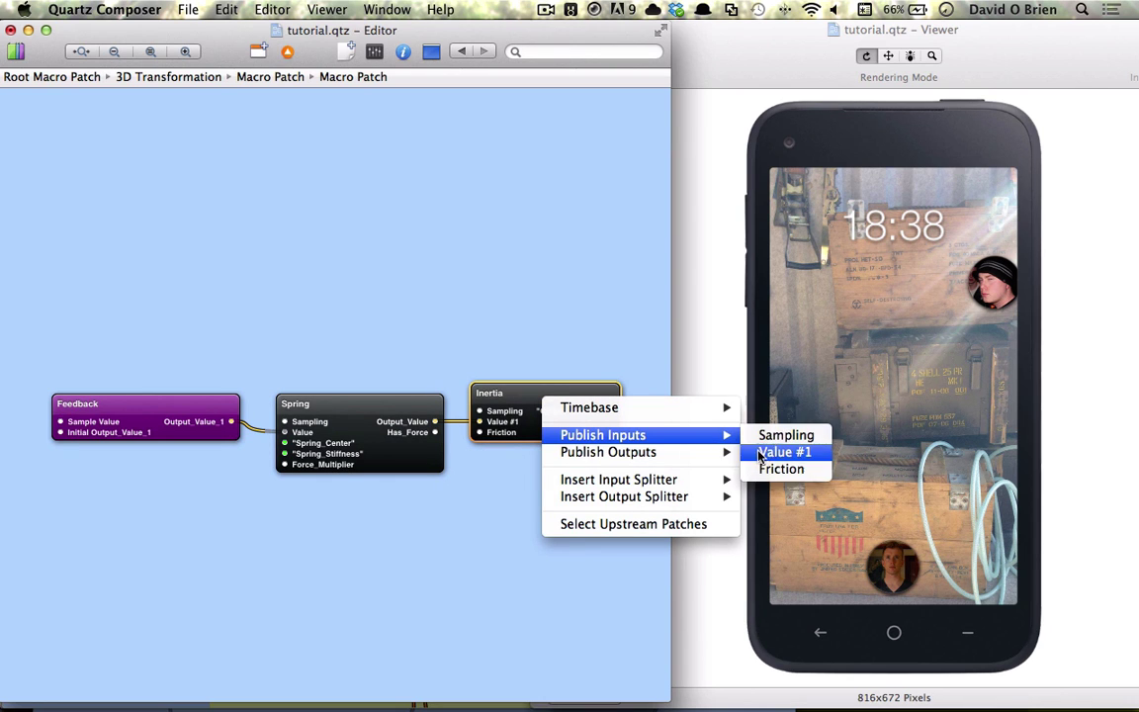
left_click(776, 468)
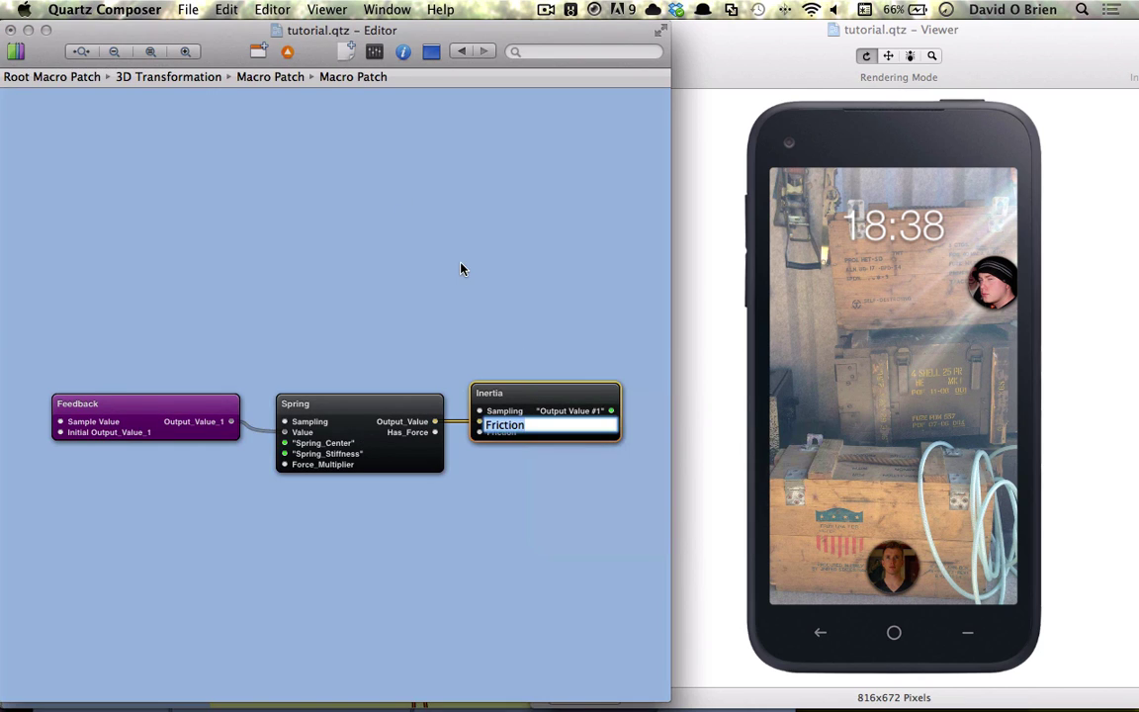
key("Return")
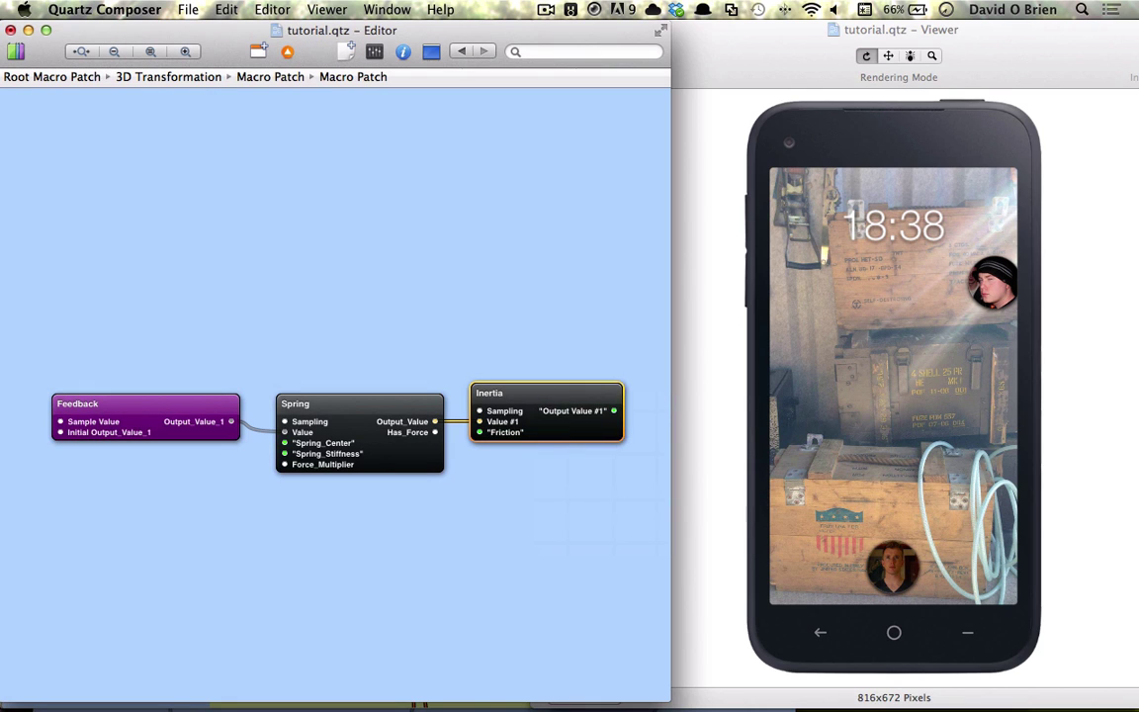
- Feed the upper Wave Generator into the macro's Spring_Center, drive X Position, and name it x
left_click(258, 52)
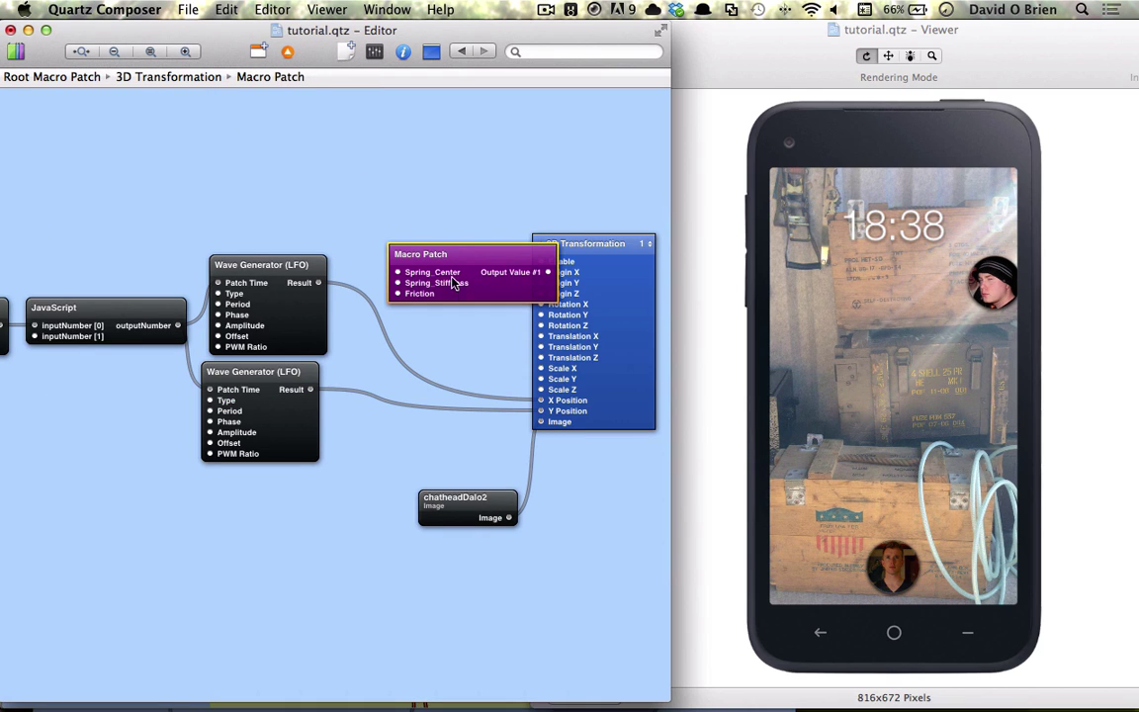
left_click_drag(412, 304, 401, 316)
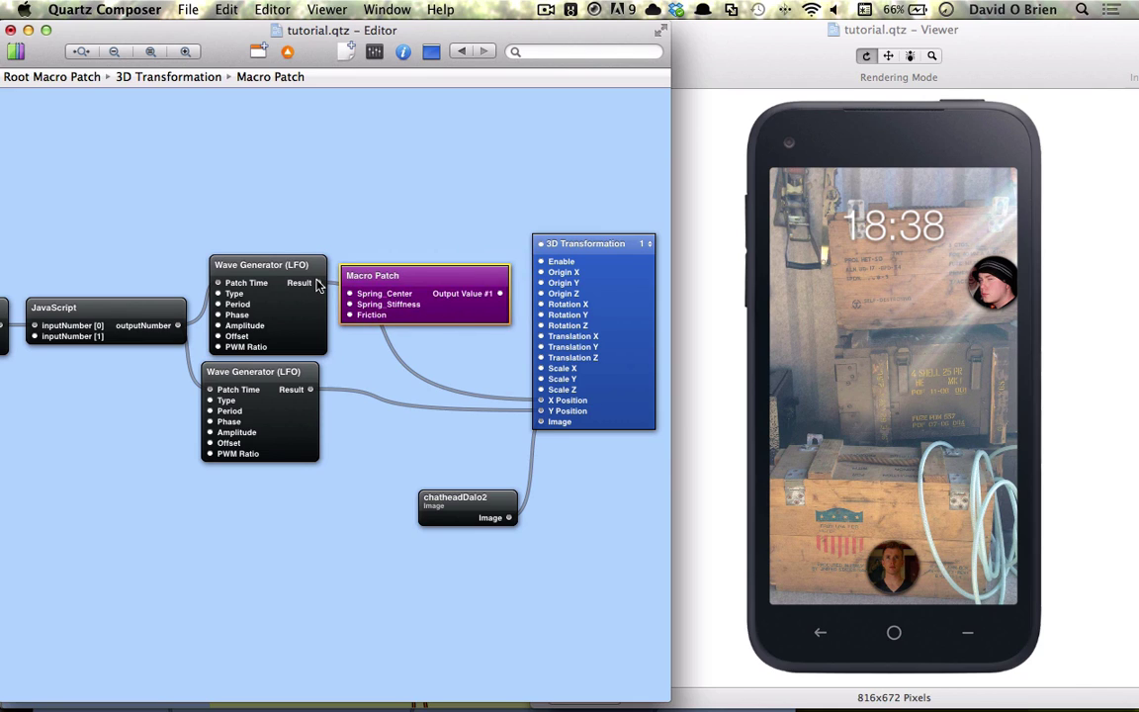
left_click_drag(317, 282, 349, 294)
left_click_drag(499, 294, 541, 400)
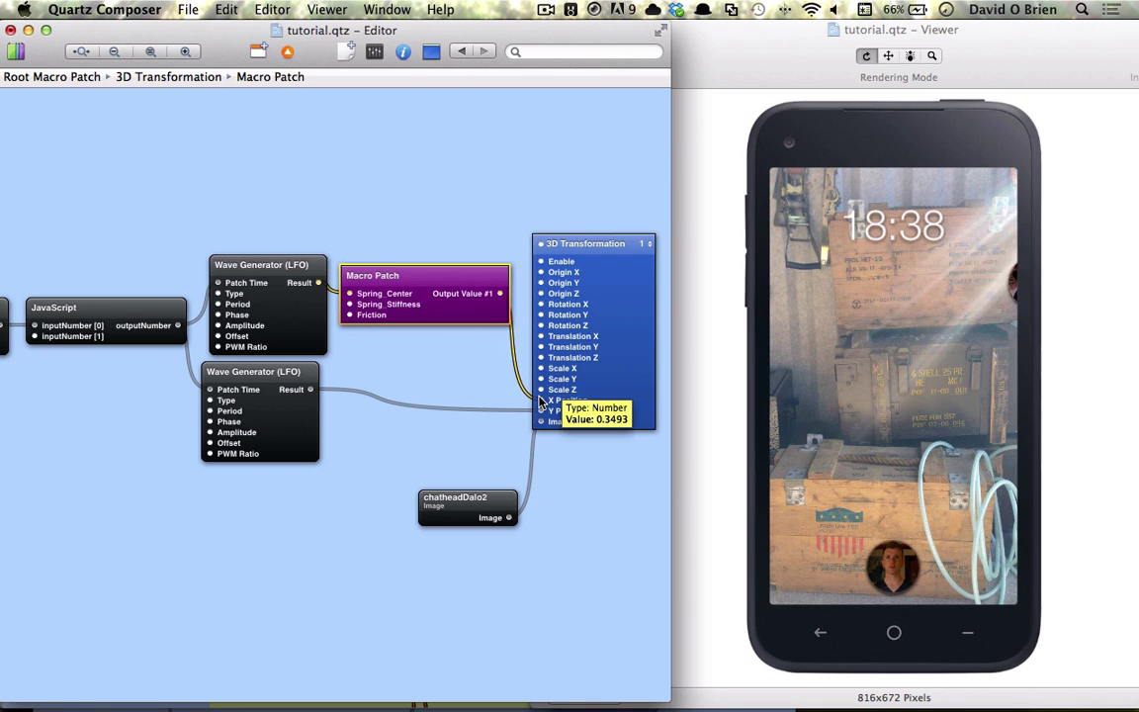
double_click(385, 277)
type("x")
key("Return")
- Duplicate the x patch, wire the copy to Y Position, and name it y
left_click_drag(401, 300, 399, 401)
left_click_drag(310, 389, 346, 390)
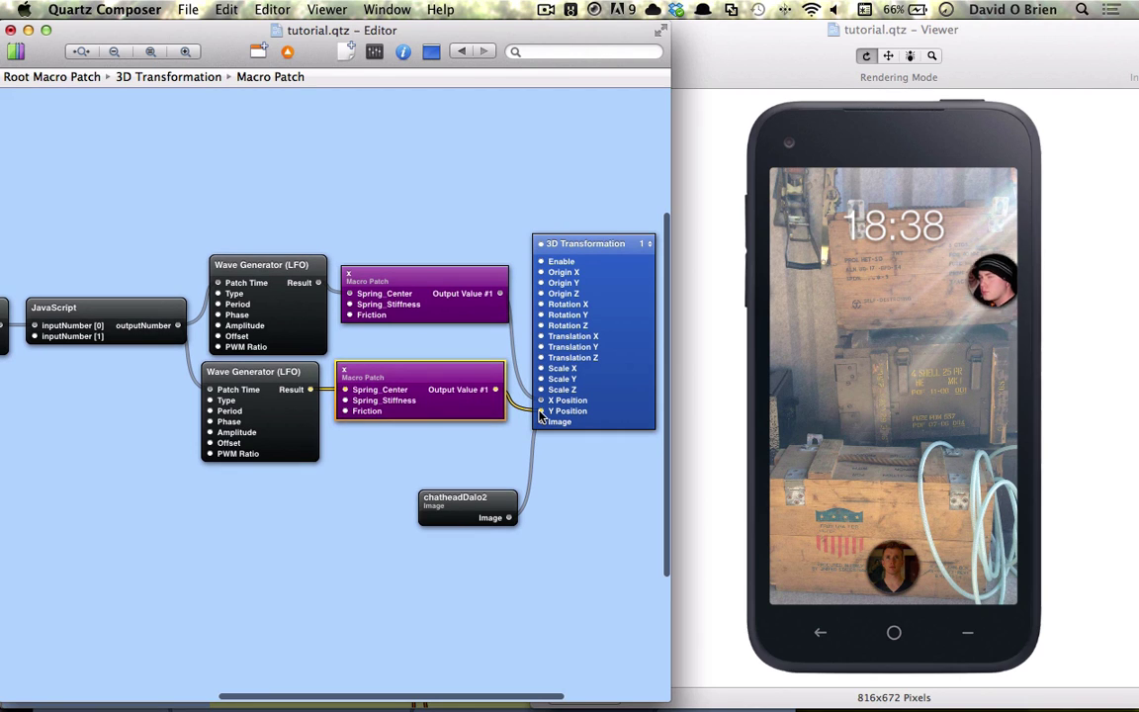
left_click_drag(497, 395, 541, 411)
double_click(345, 370)
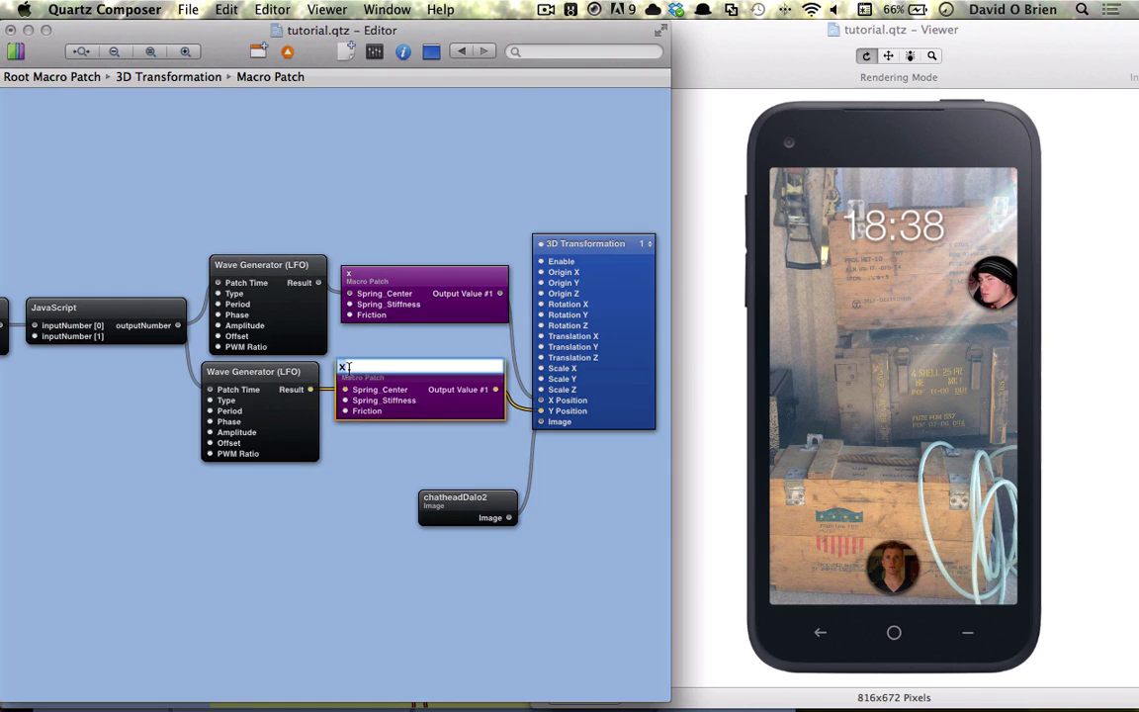
type("y")
key("Return")
left_click(418, 312)
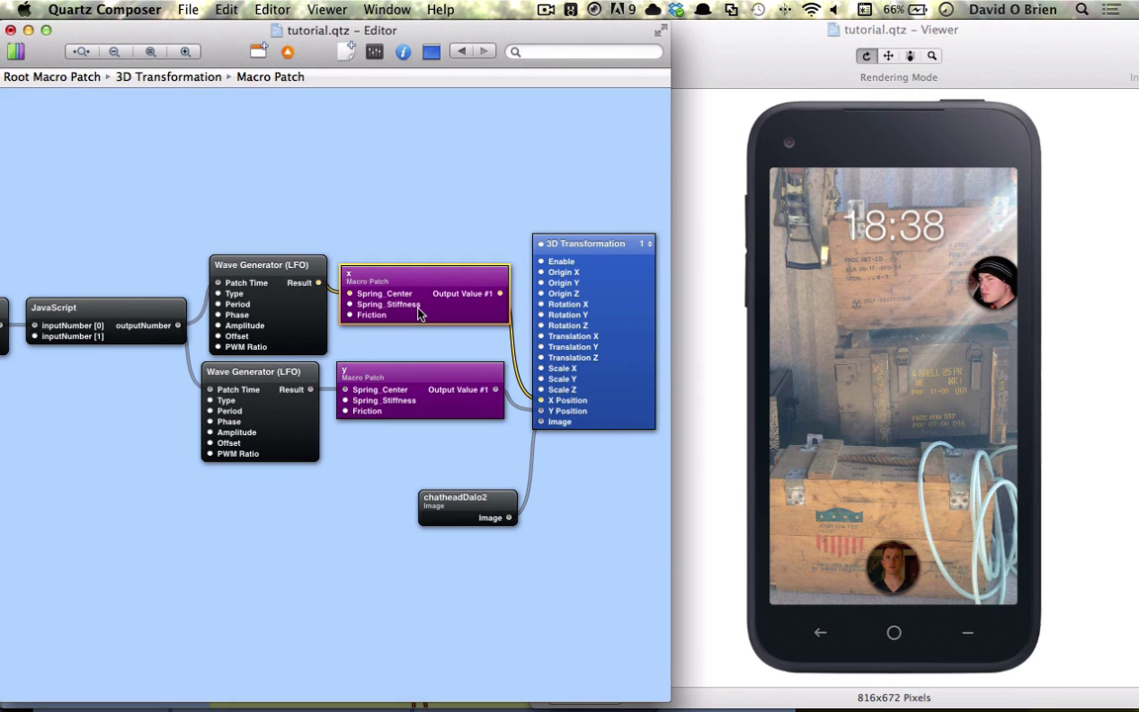
- Give the x patch Friction 5 and Spring_Stiffness 30 in Input Parameters
key("super+i")
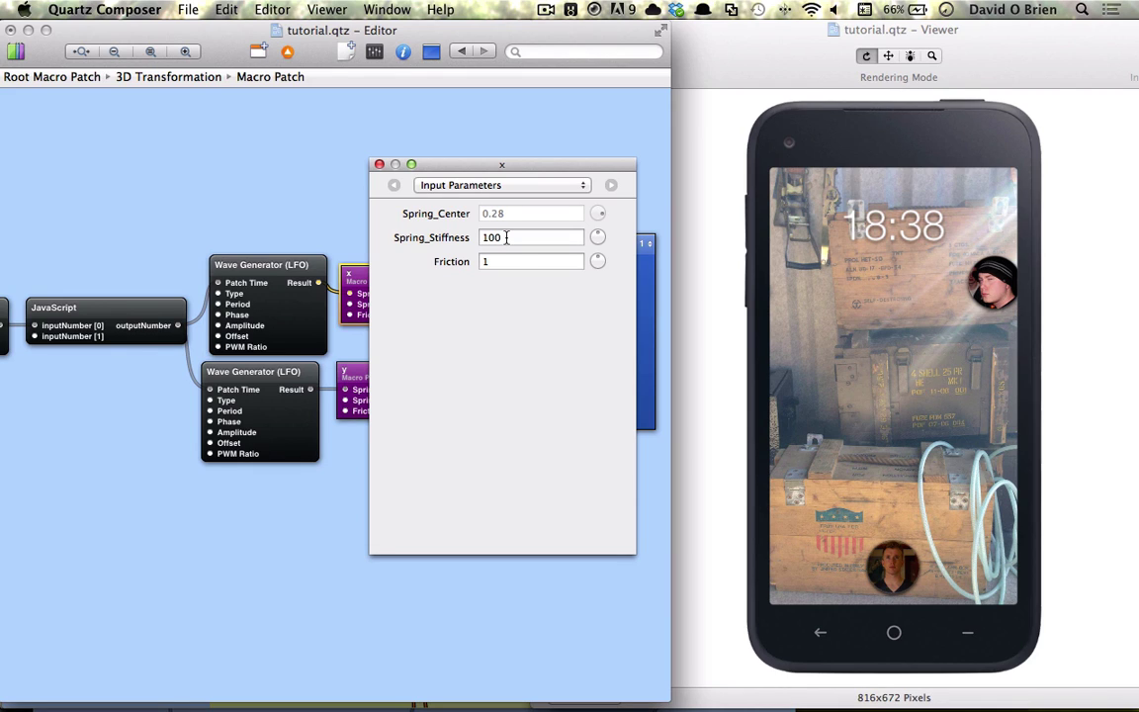
double_click(503, 258)
type("5")
double_click(512, 237)
type("30")
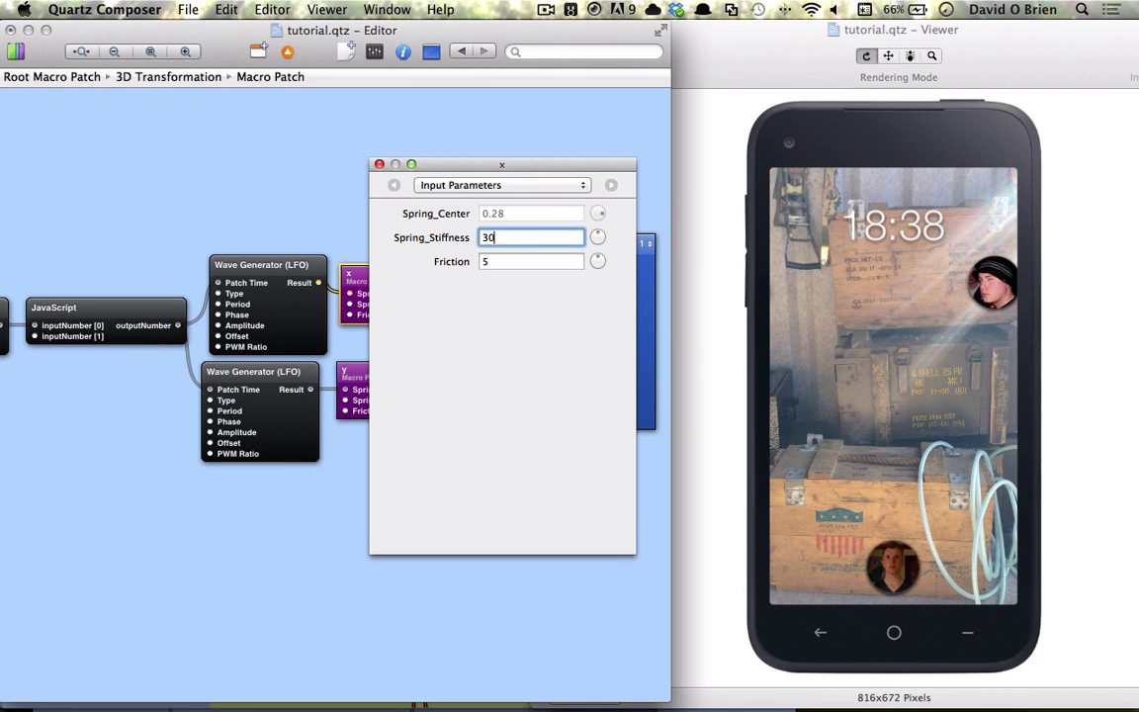
- Set the y patch's Spring_Stiffness to 30 and bring the viewer forward to preview
left_click(343, 374)
double_click(490, 237)
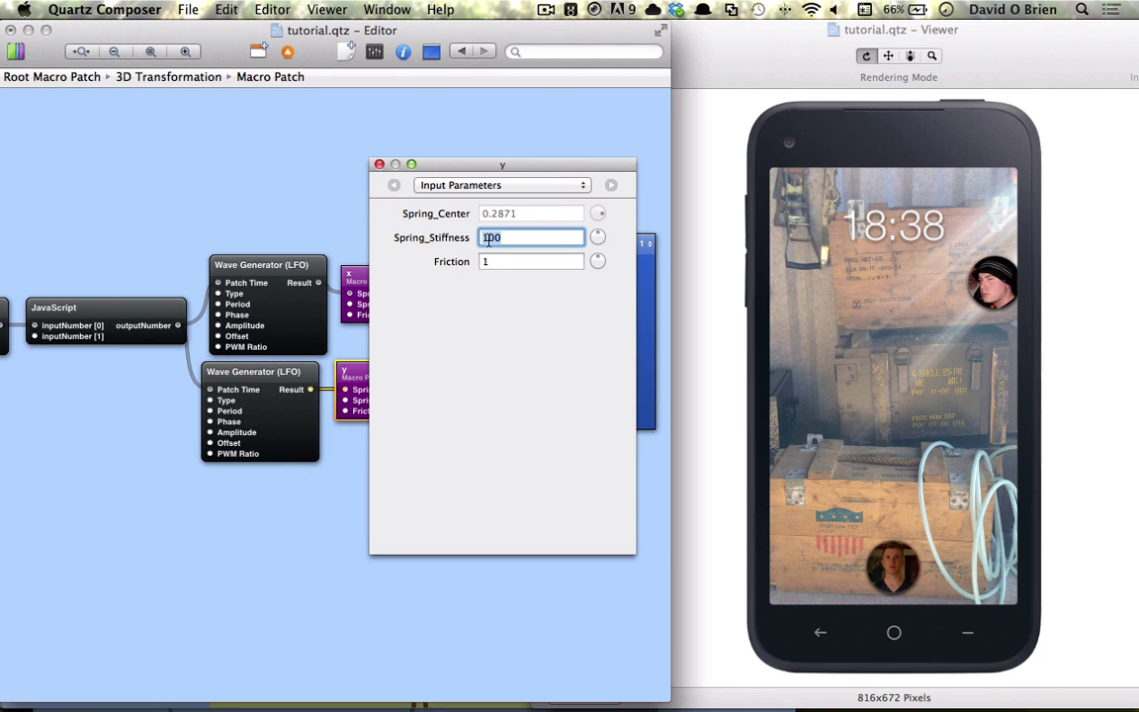
type("30")
key("Tab")
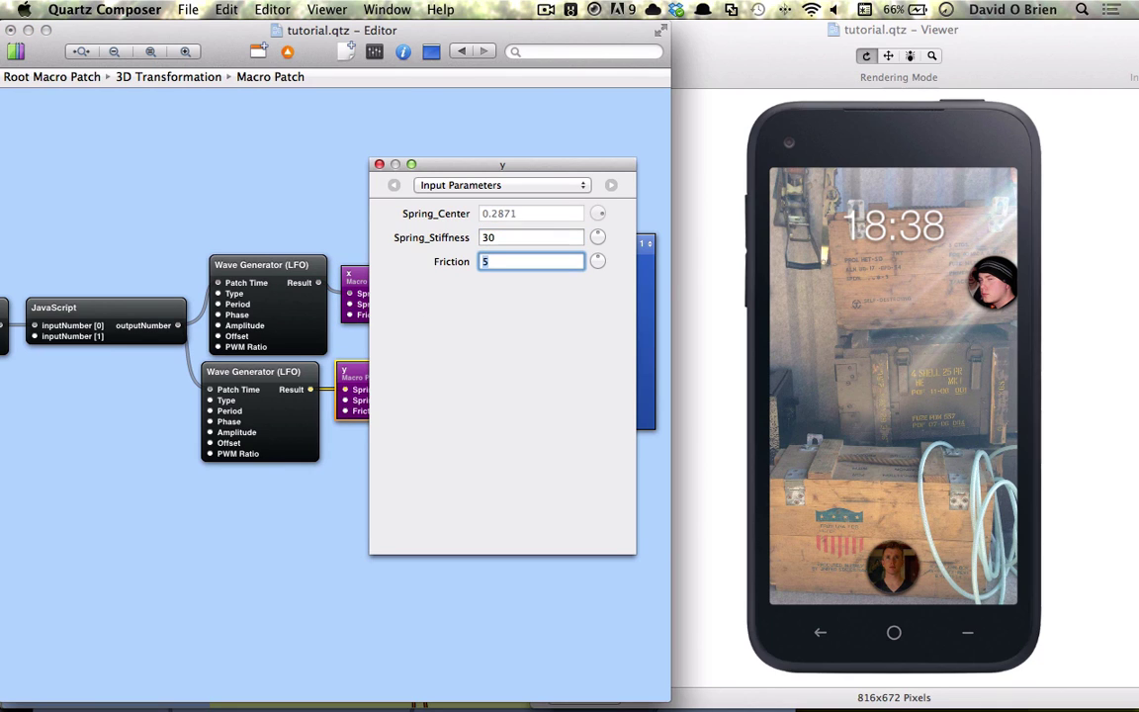
left_click(845, 288)
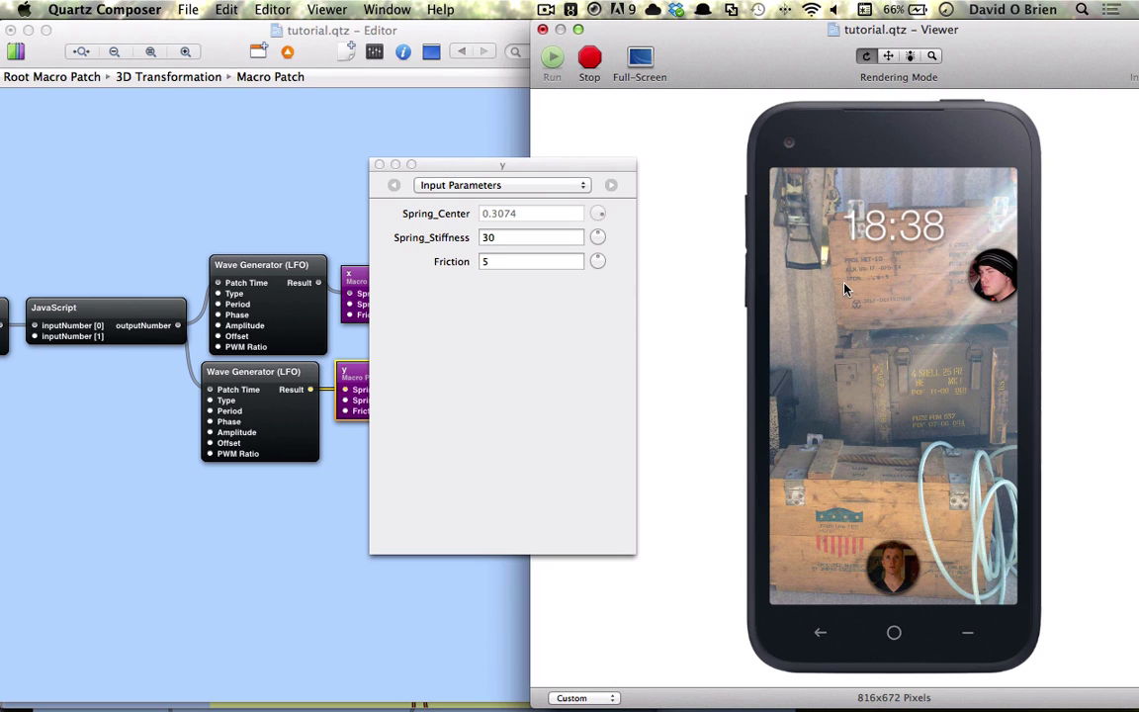
- Close the Input Parameters inspector to watch the chat head spring back in the viewer
left_click(378, 164)
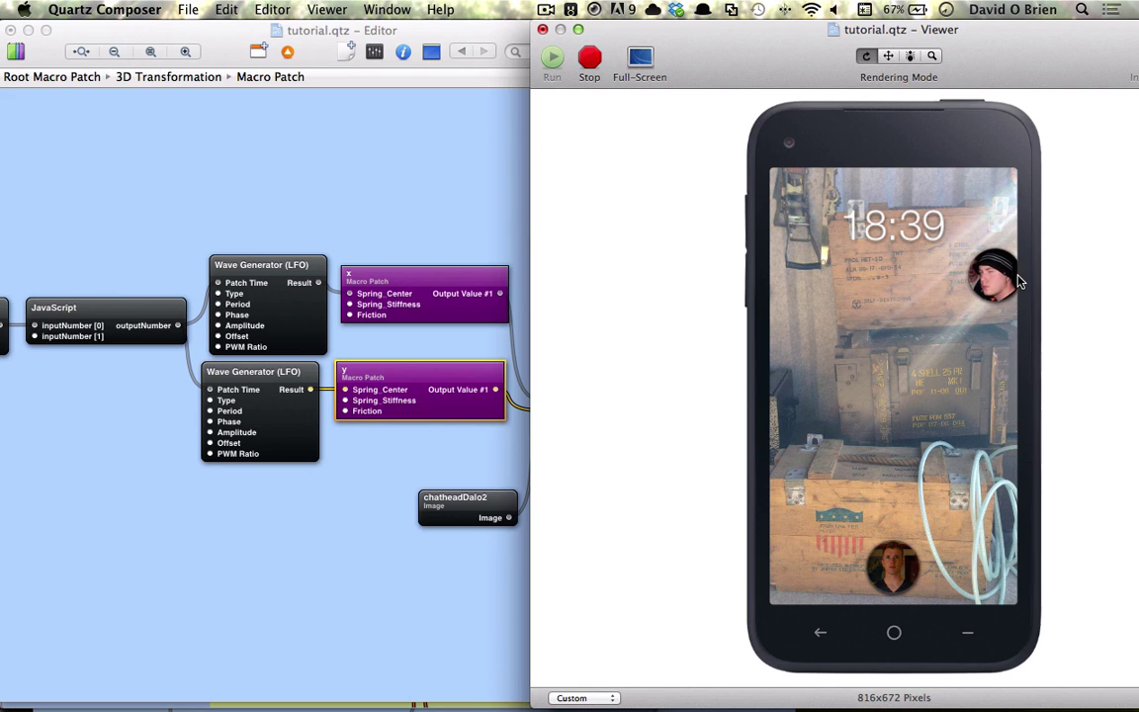
- Copy the Stop Watch, start it from a Keyboard key, and duplicate the JavaScript patch below
left_click(397, 174)
scroll(362, 238, "left", 10)
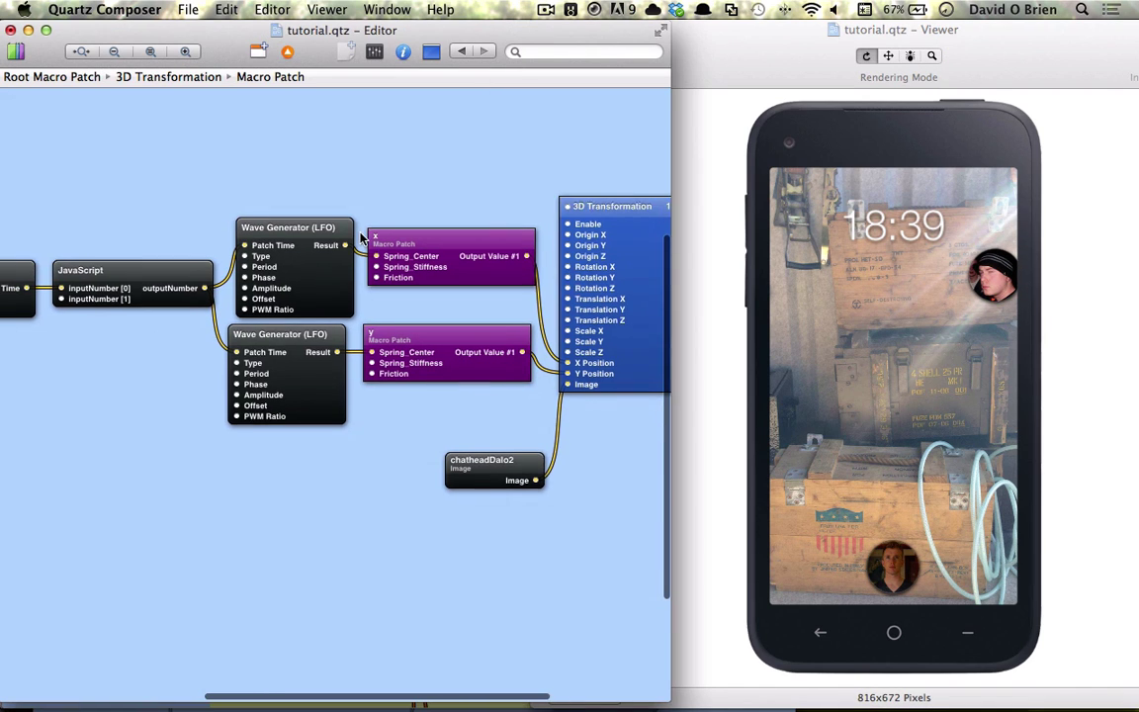
scroll(360, 238, "left", 5)
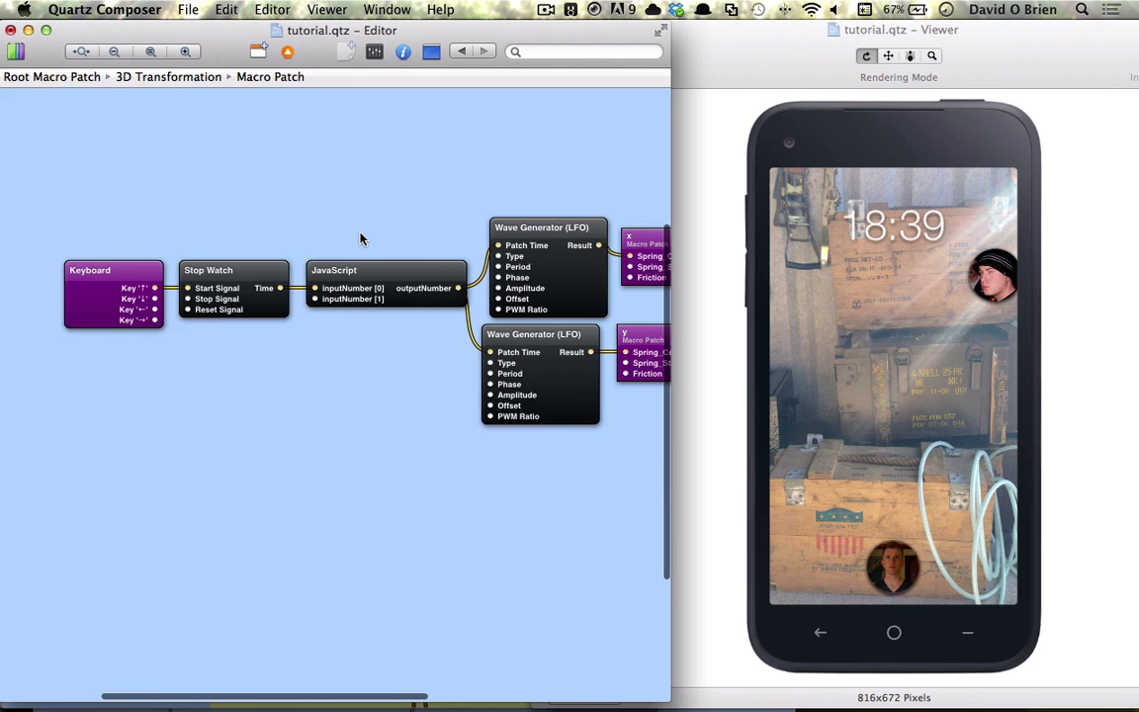
scroll(361, 238, "right", 6)
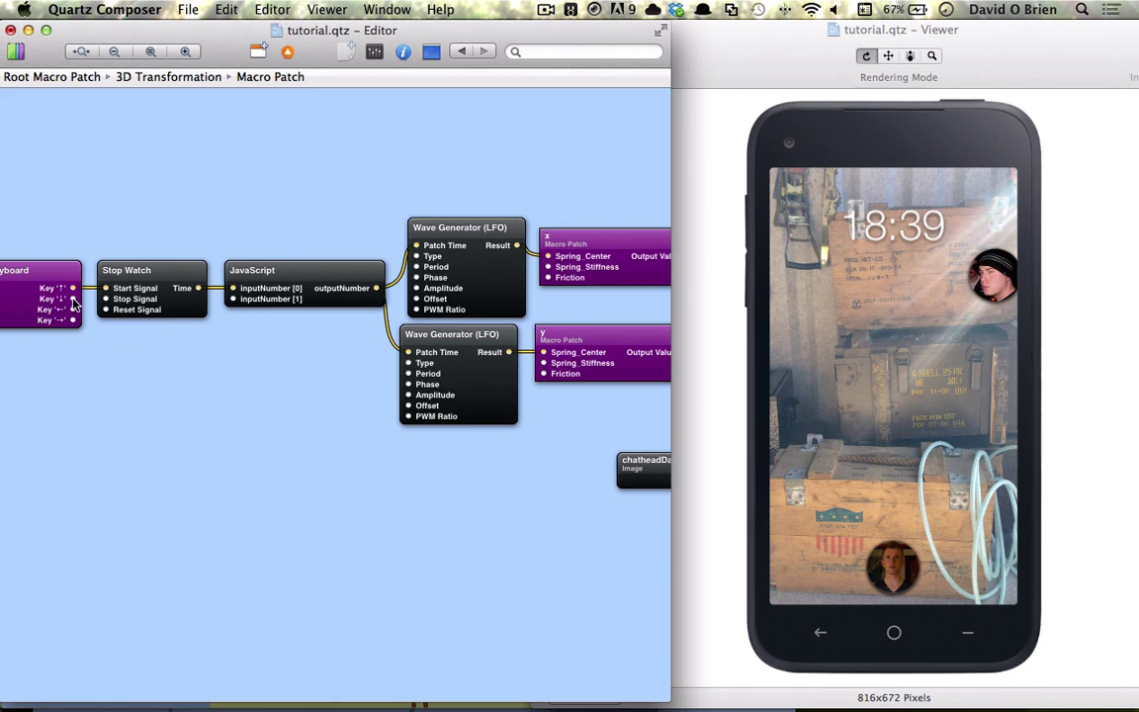
scroll(94, 320, "left", 5)
left_click(223, 273)
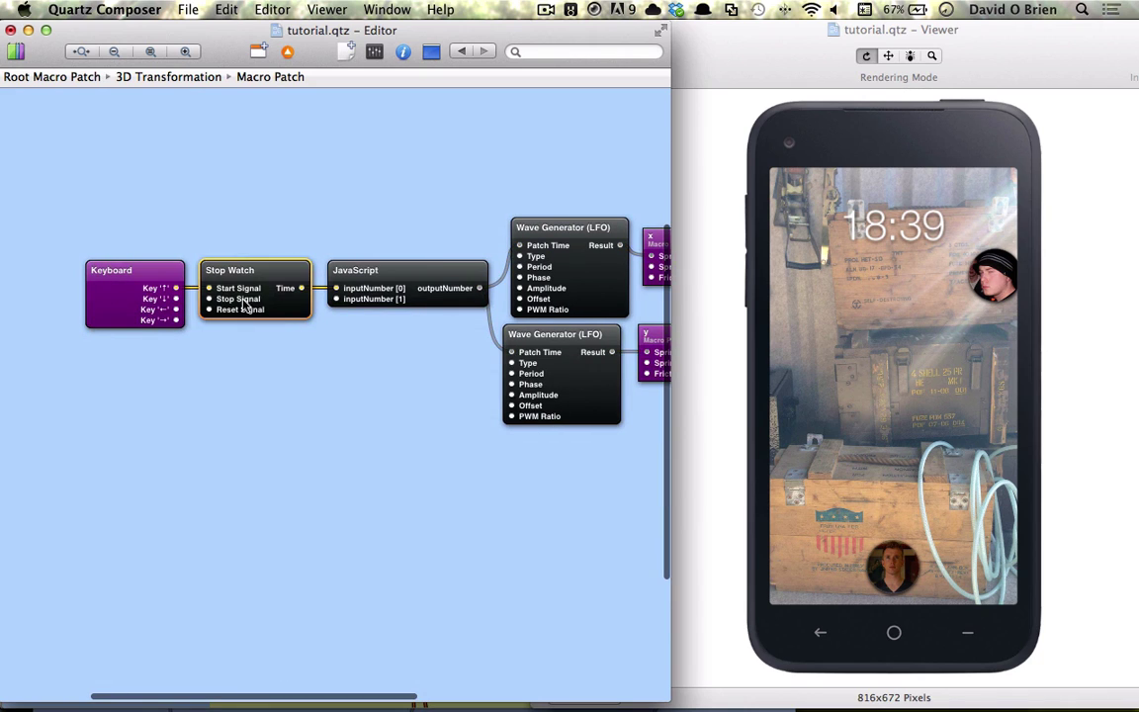
left_click_drag(244, 295, 176, 416)
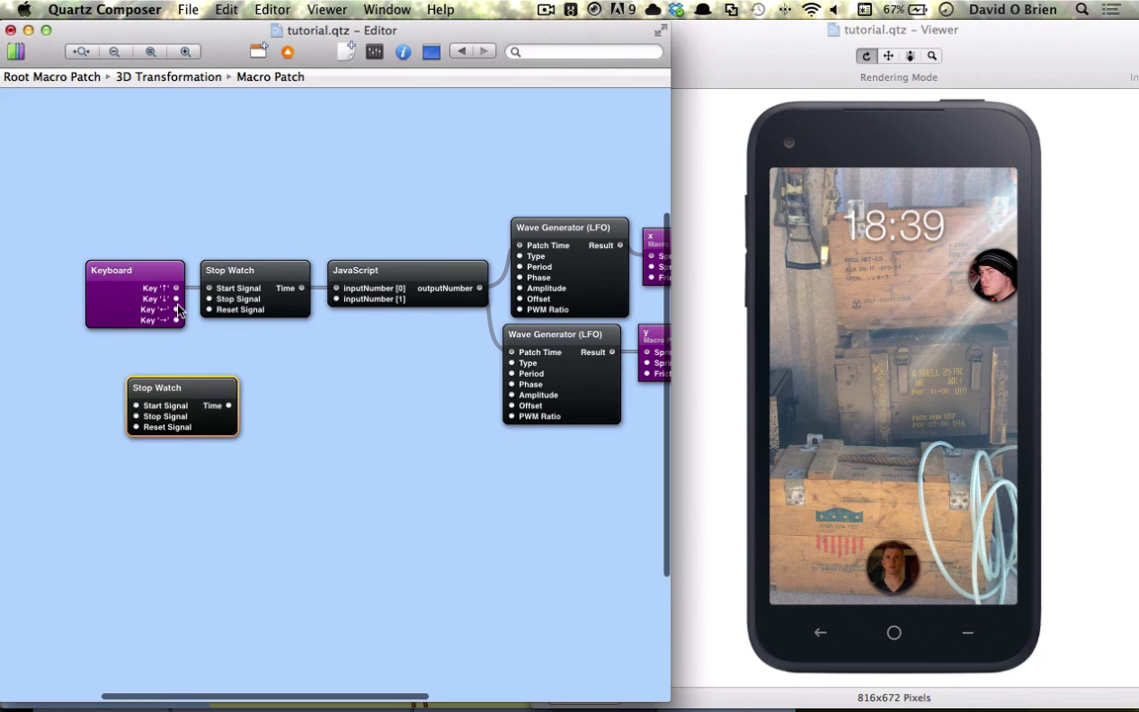
left_click_drag(179, 307, 202, 436)
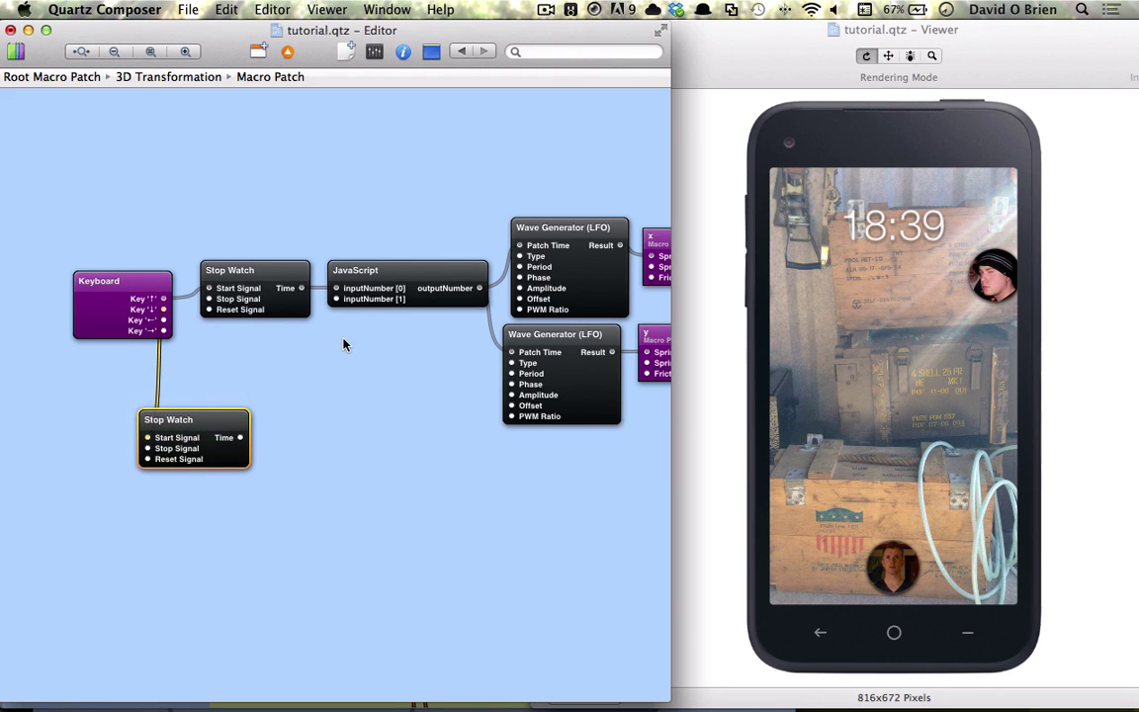
left_click_drag(374, 287, 296, 480)
- Open the duplicate JavaScript patch's script and make its if-block return .07
scroll(297, 445, "right", 2)
key("super+i")
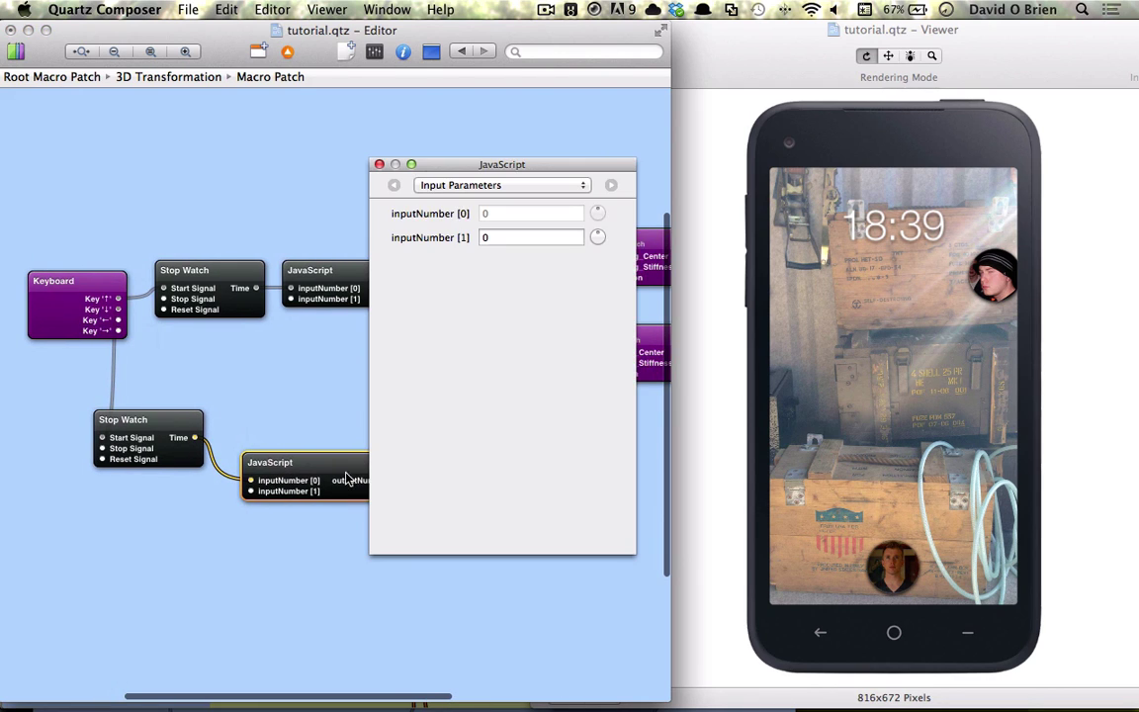
left_click(611, 185)
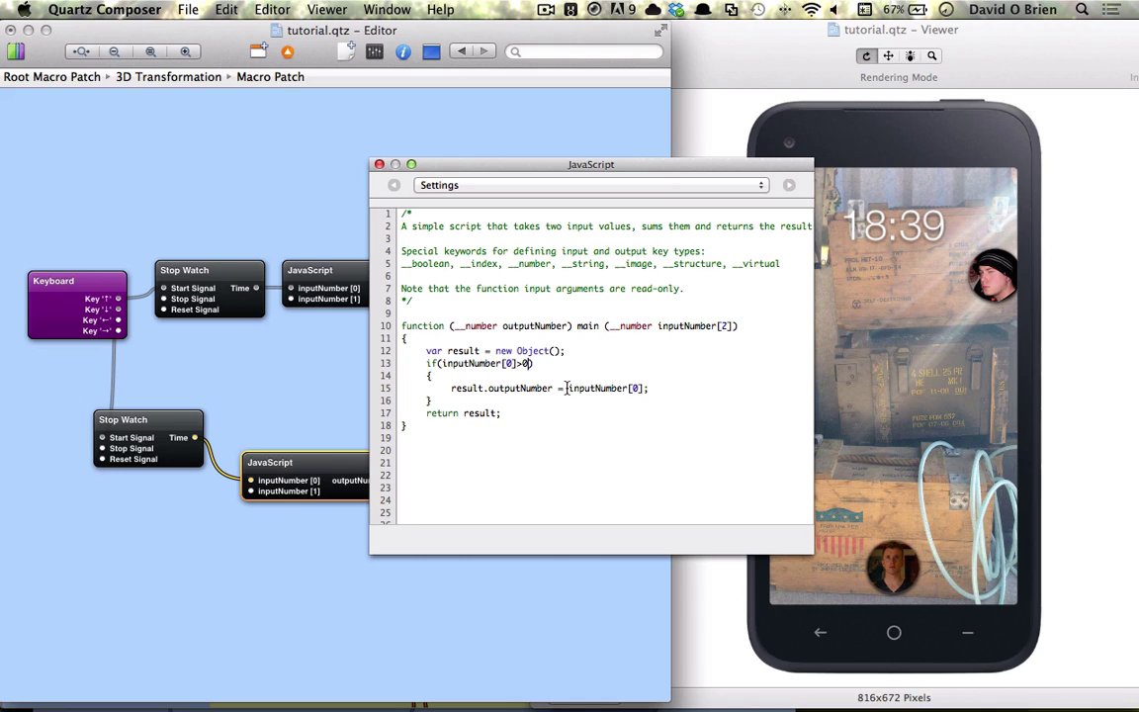
left_click_drag(568, 388, 642, 388)
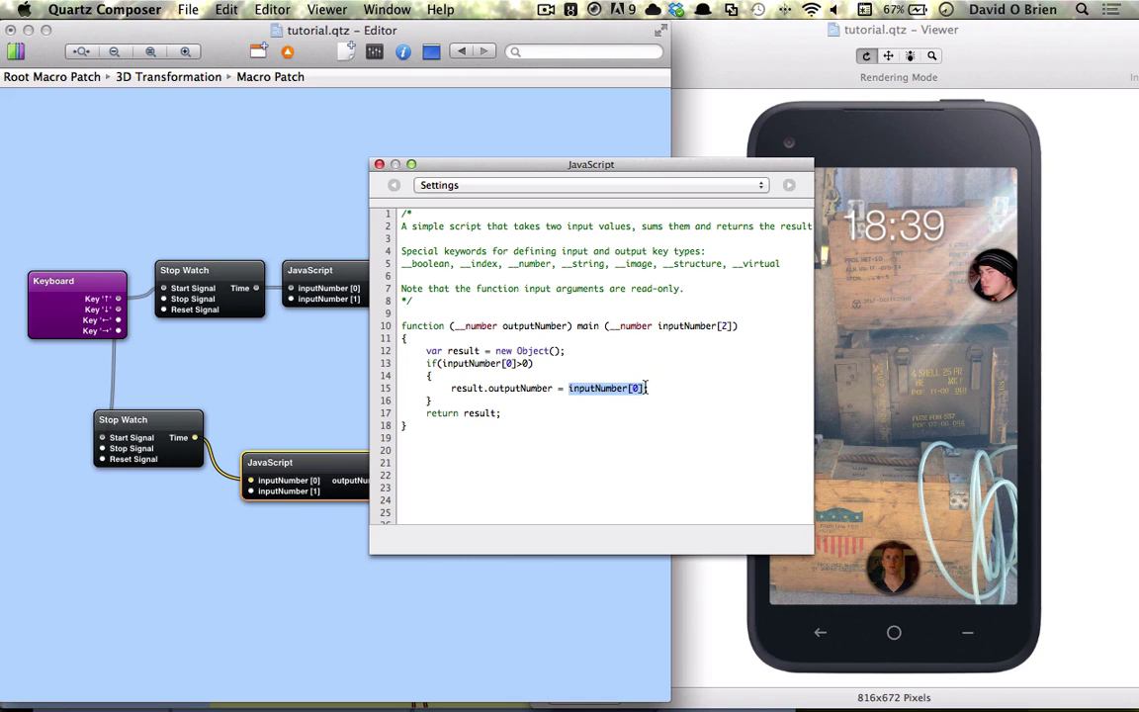
type(".07")
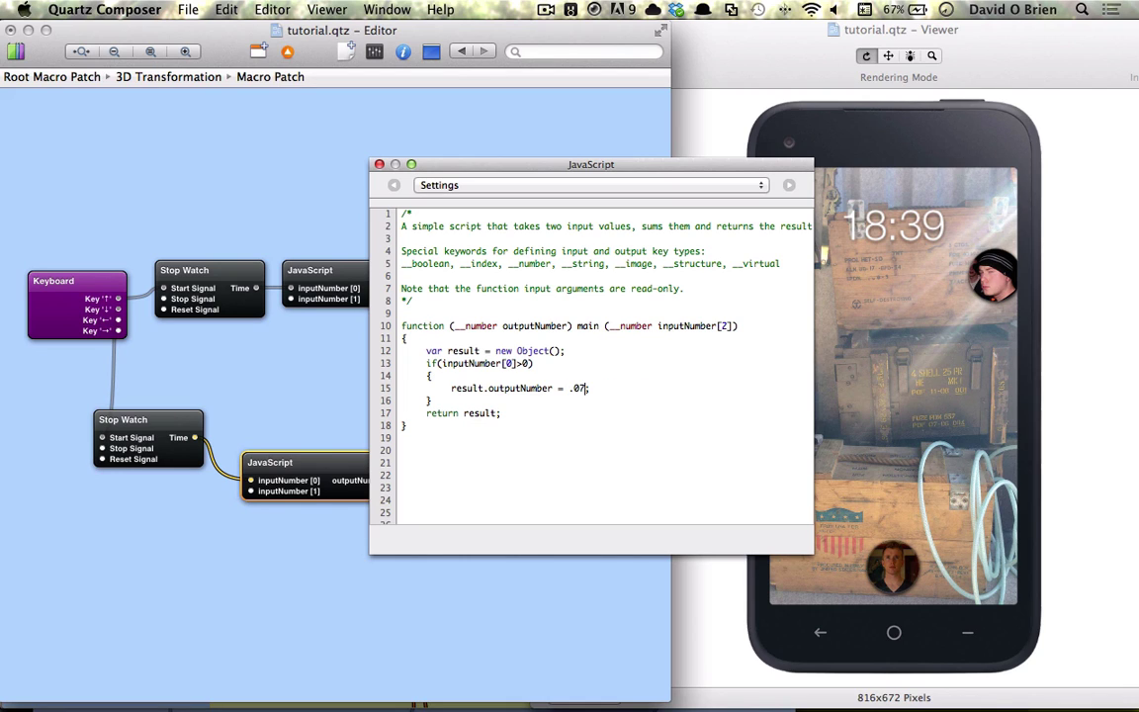
left_click(440, 402)
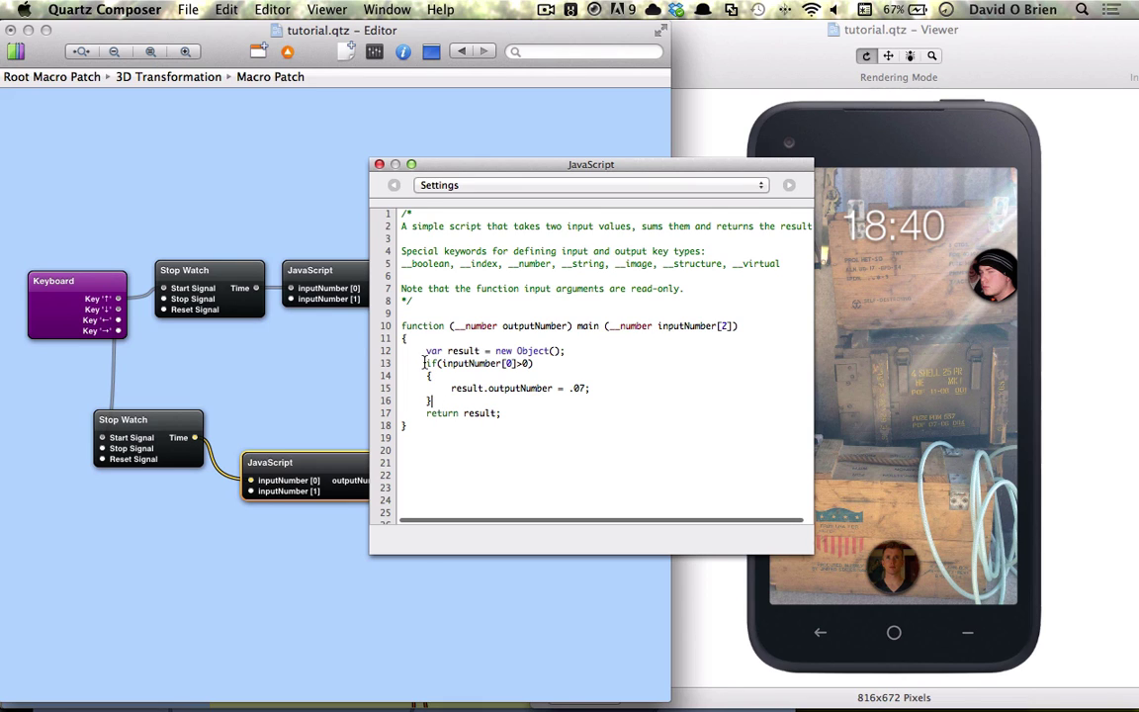
- Duplicate the if-block and change the copy's condition to input == 0 || input >= 1.7
left_click_drag(423, 363, 440, 400)
key("ctrl+c")
left_click(440, 400)
key("Return")
key("ctrl+v")
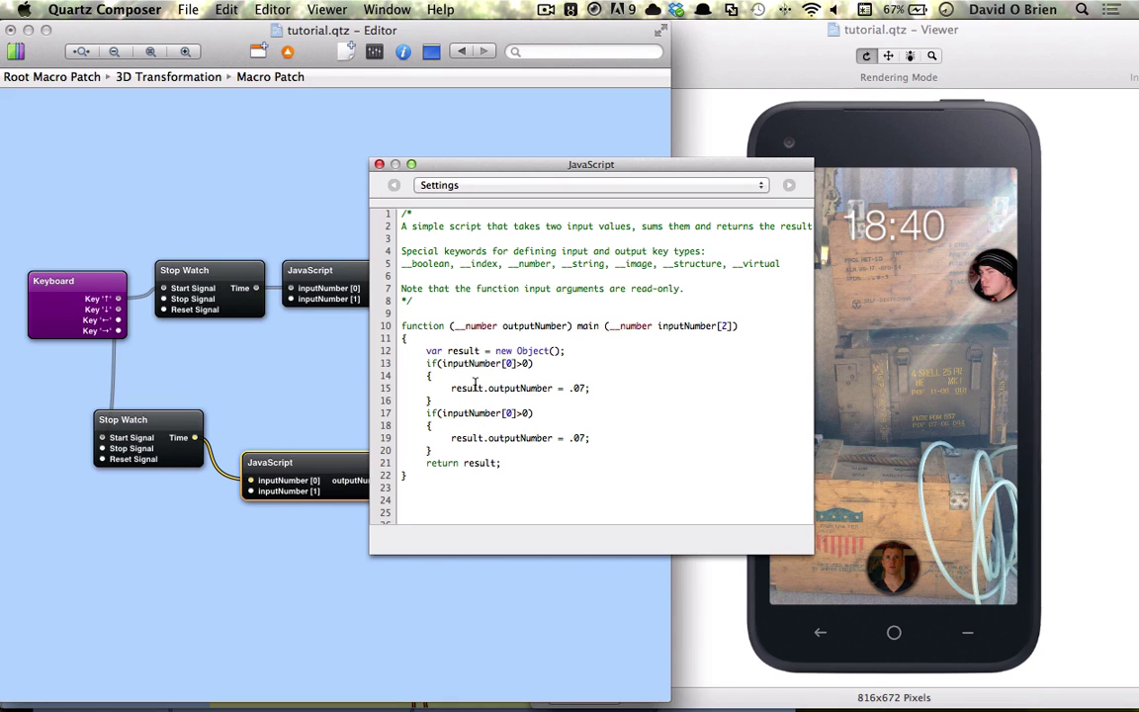
key("BackSpace")
type("=0||")
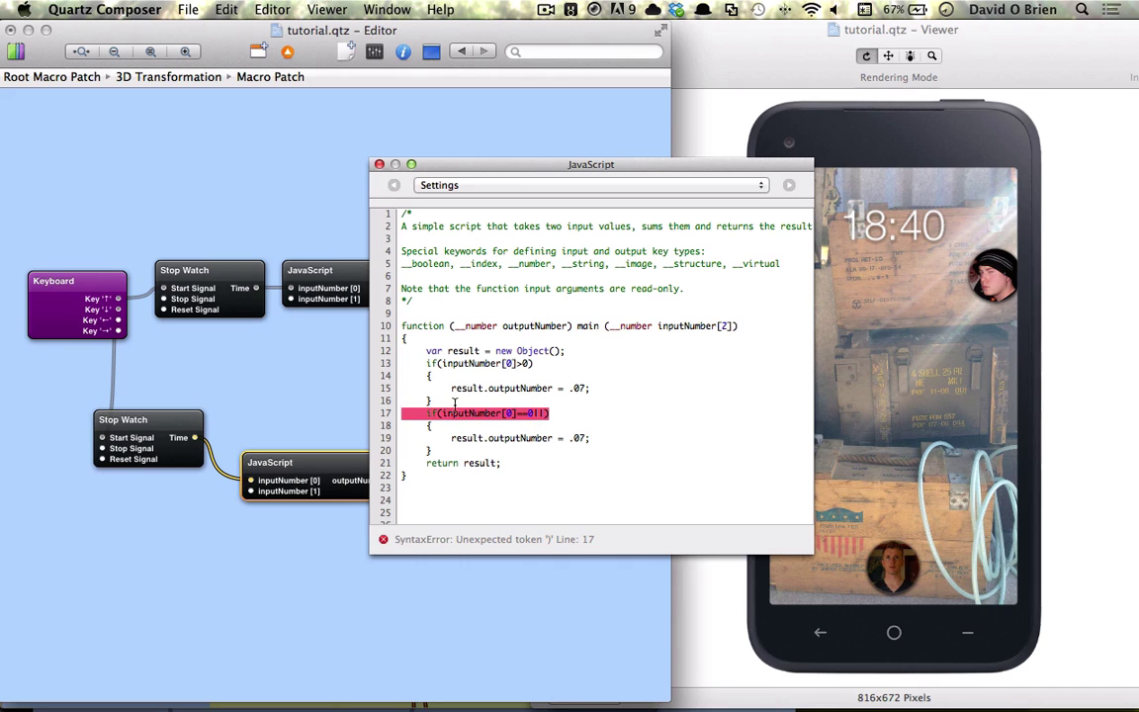
left_click_drag(439, 413, 529, 413)
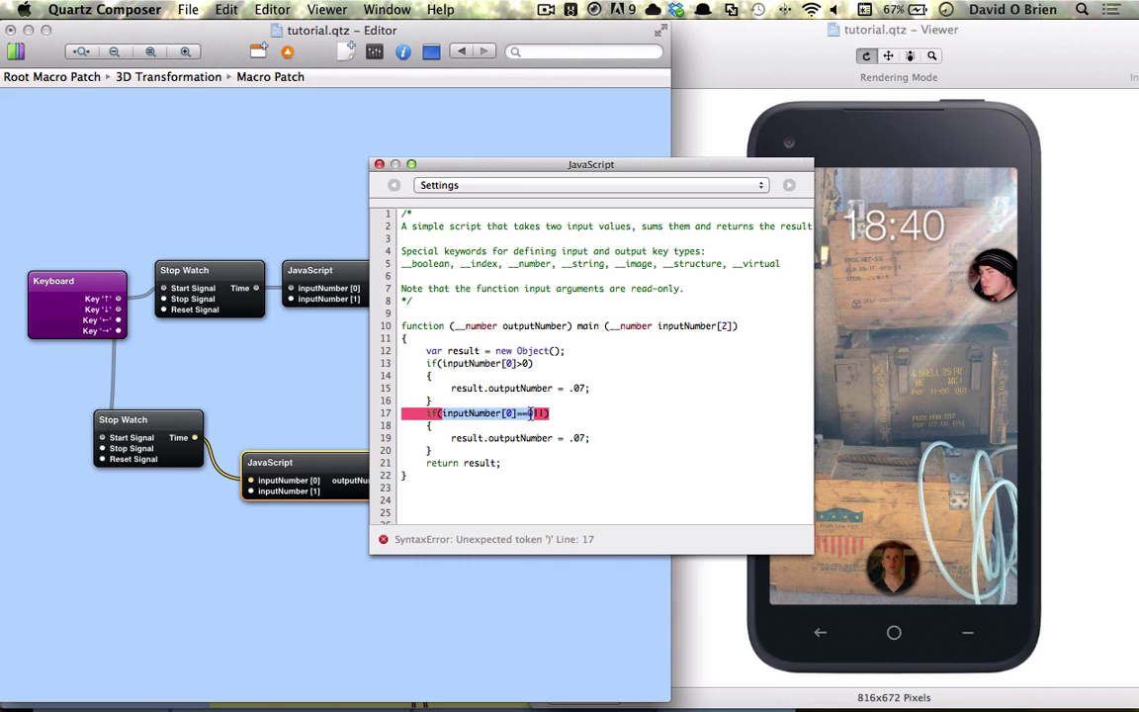
key("super+c")
left_click(549, 414)
key("super+v")
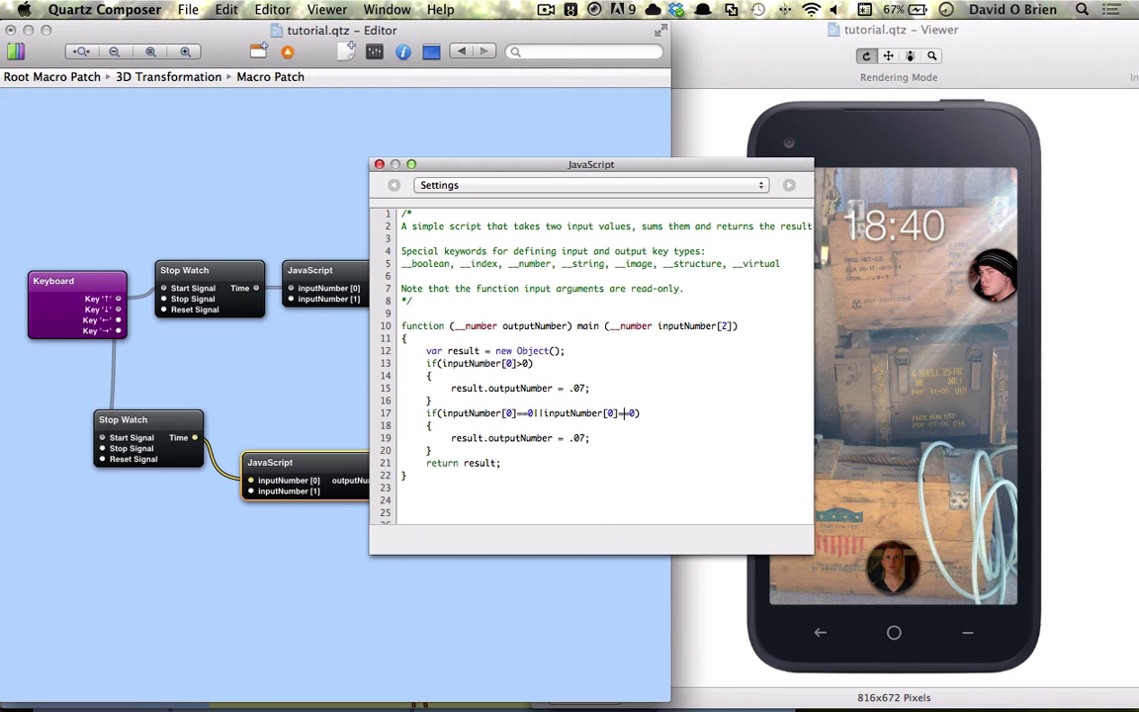
type(">=1.7")
- Make the second block return .11 and close the script inspector
double_click(577, 437)
type("11")
left_click(379, 164)
scroll(406, 319, "right", 8)
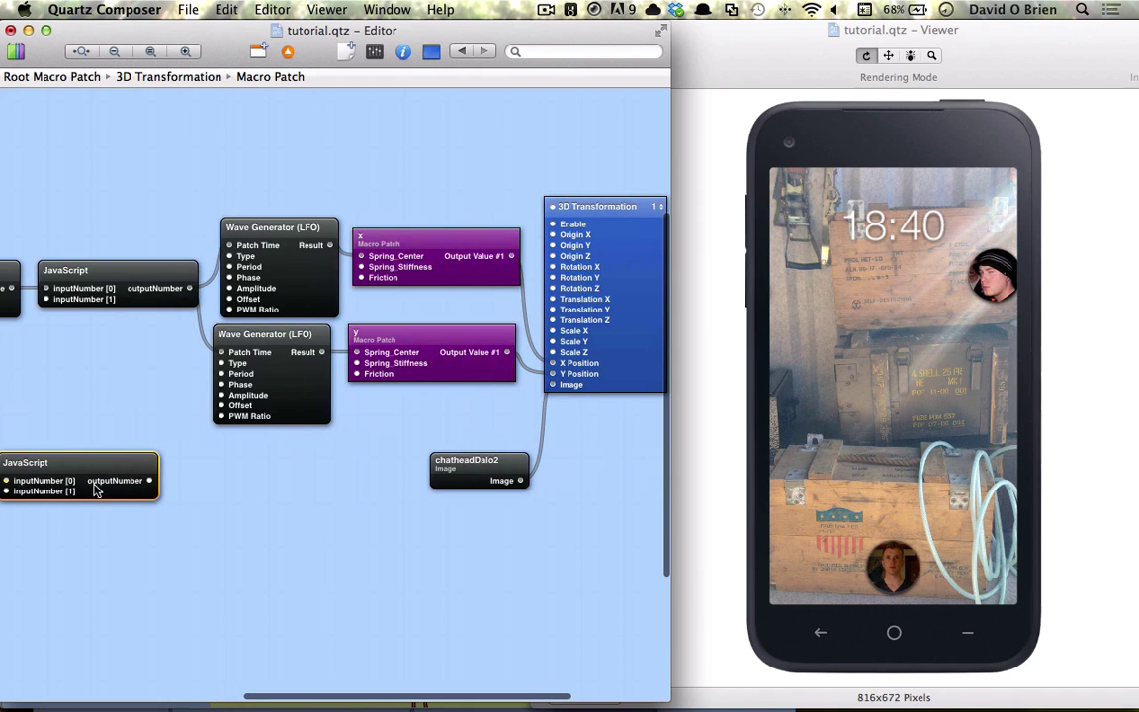
- Import What's up?.png from the Home Assets folder as an image patch and tidy the layout
left_click_drag(99, 491, 115, 512)
left_click(158, 683)
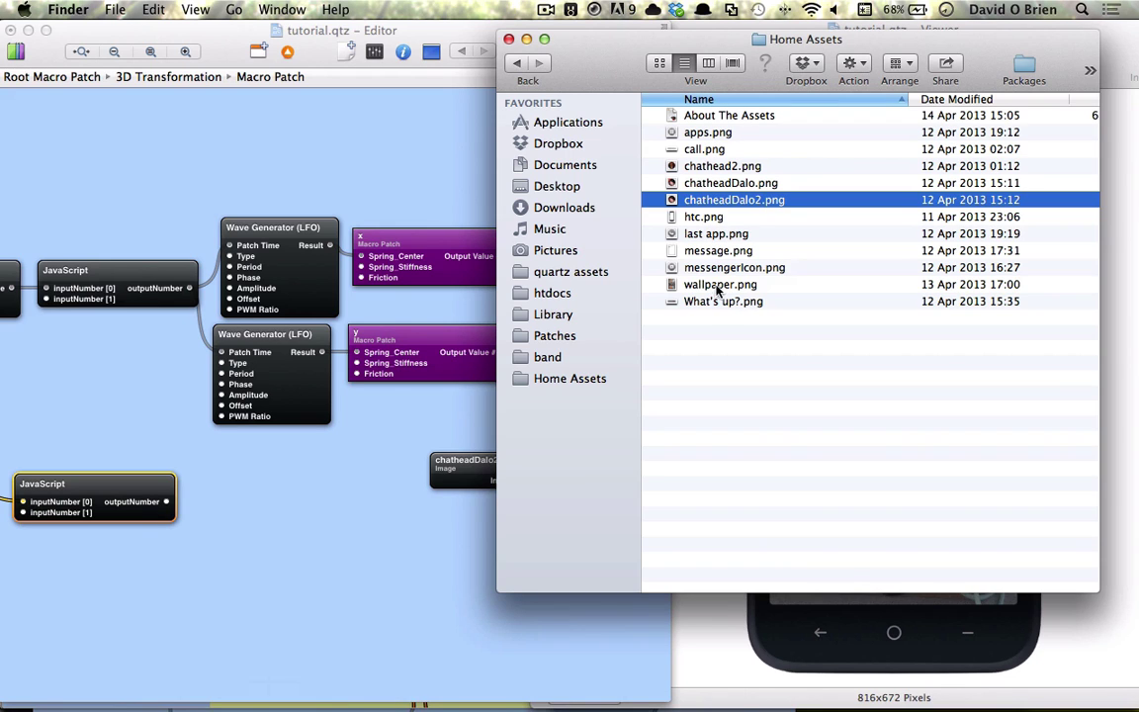
left_click_drag(720, 300, 386, 456)
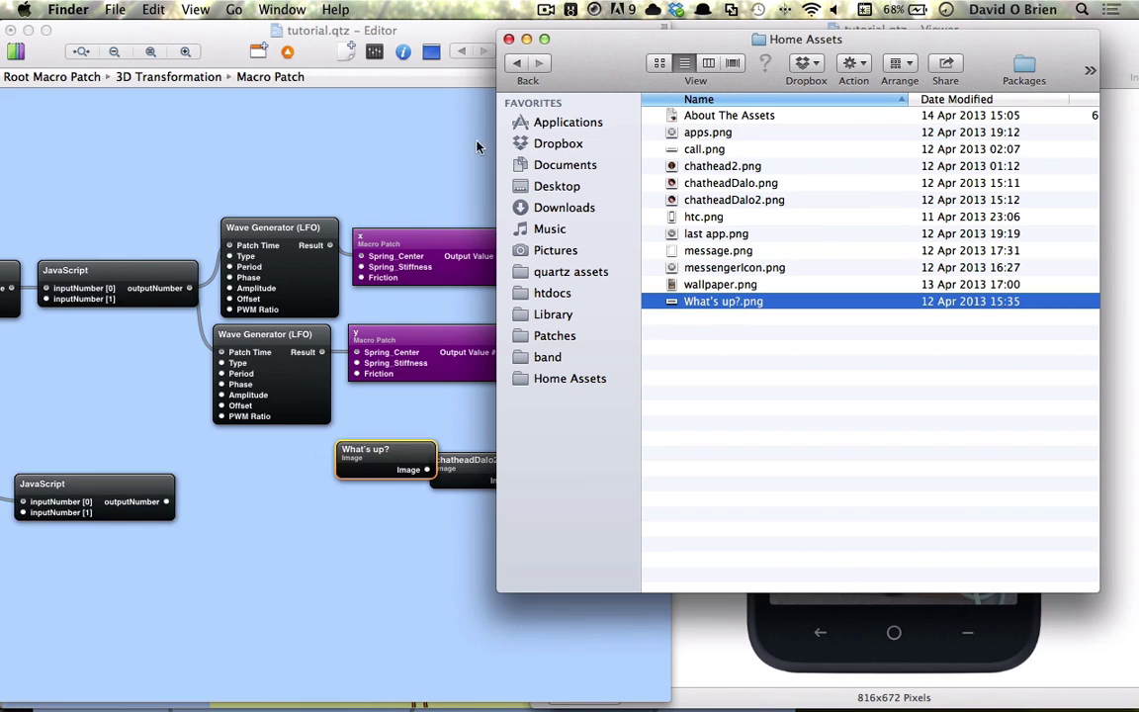
left_click(510, 38)
scroll(487, 199, "down", 5)
left_click_drag(418, 398, 406, 433)
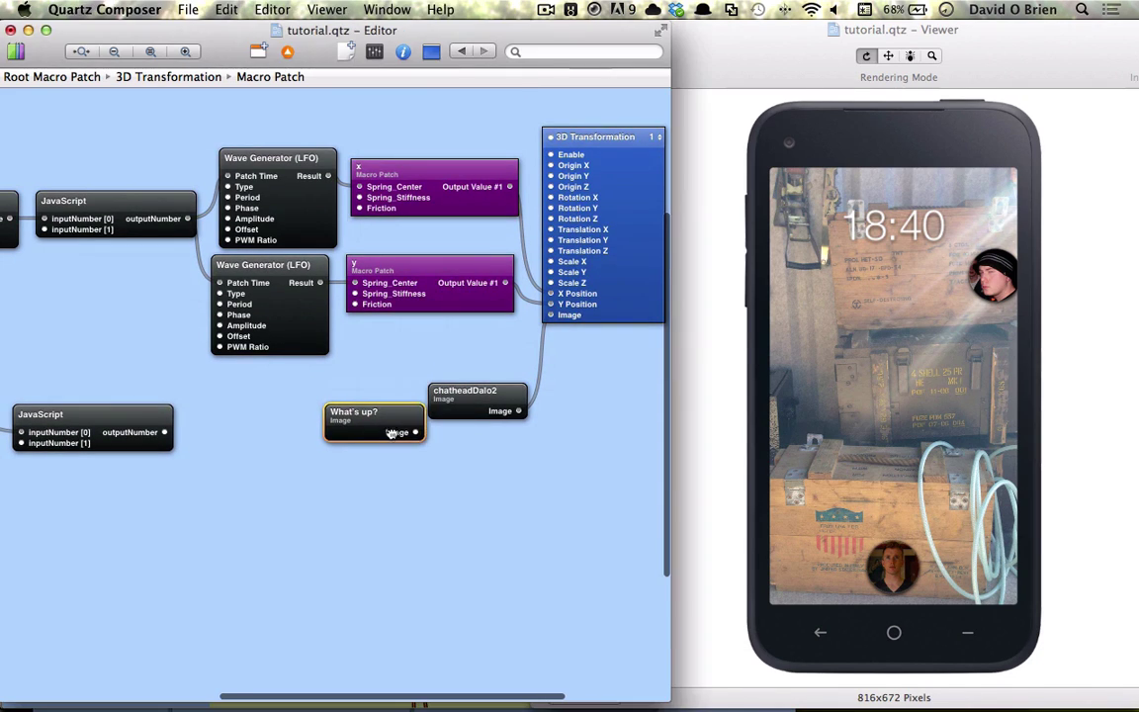
left_click_drag(465, 392, 463, 317)
left_click_drag(354, 412, 359, 433)
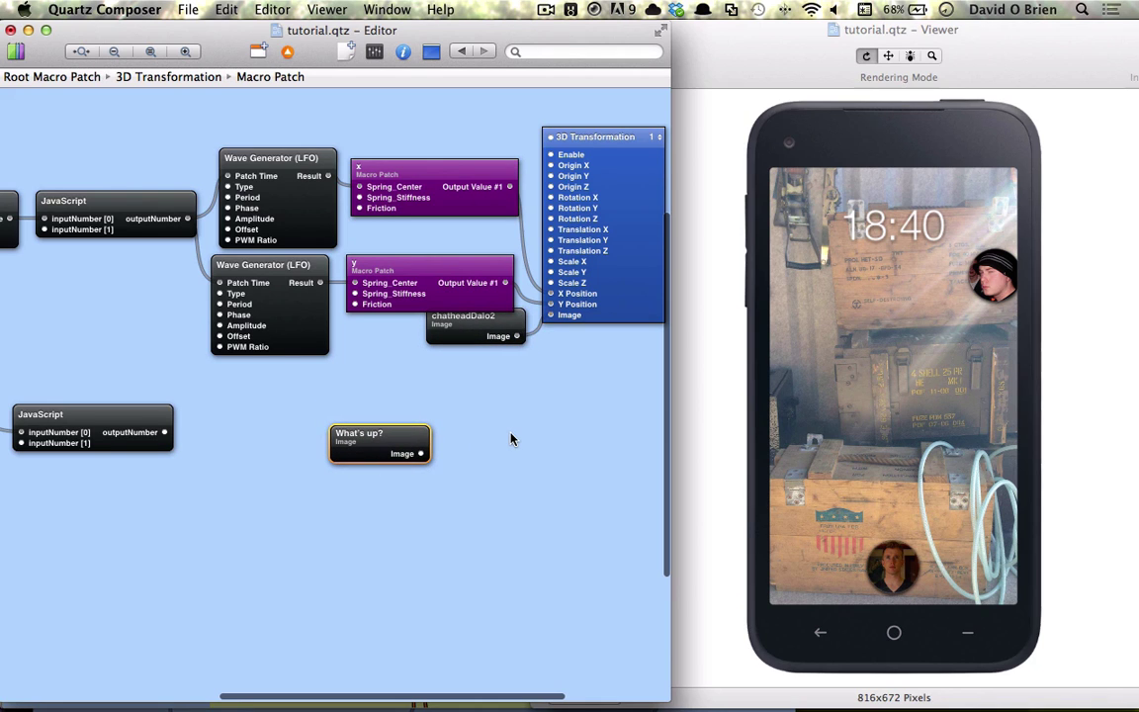
- Add a Billboard beside the 3D Transformation and feed it the What's up? image
key("super+Return")
type("bill")
key("Return")
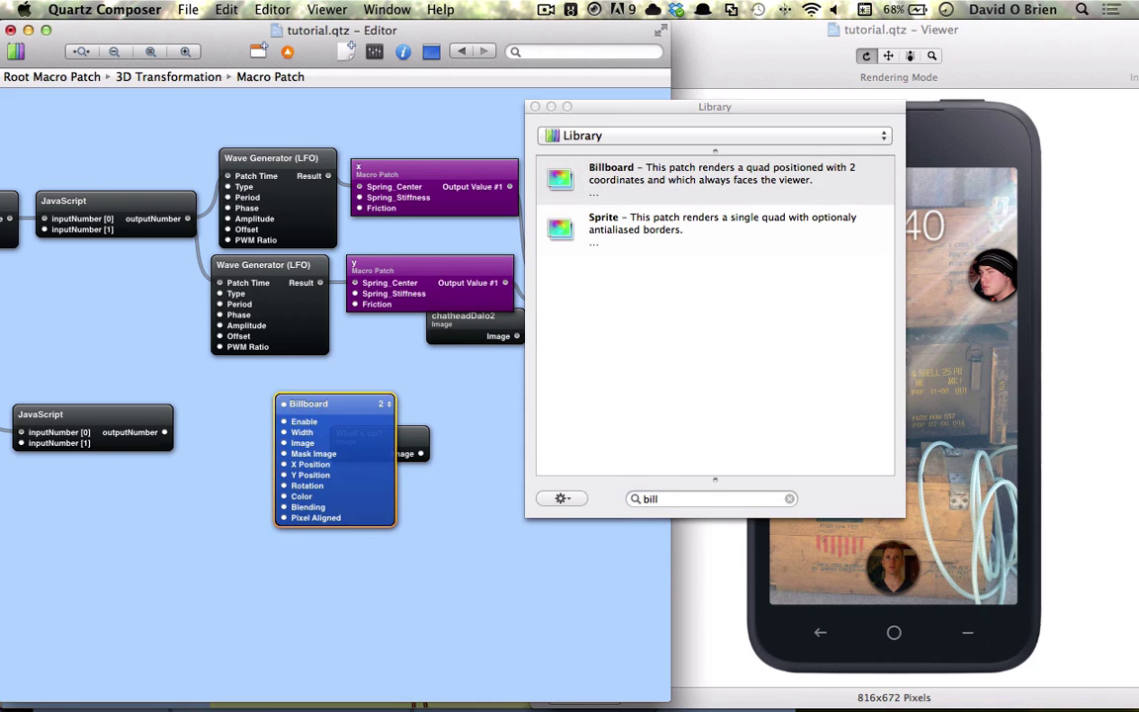
left_click(535, 106)
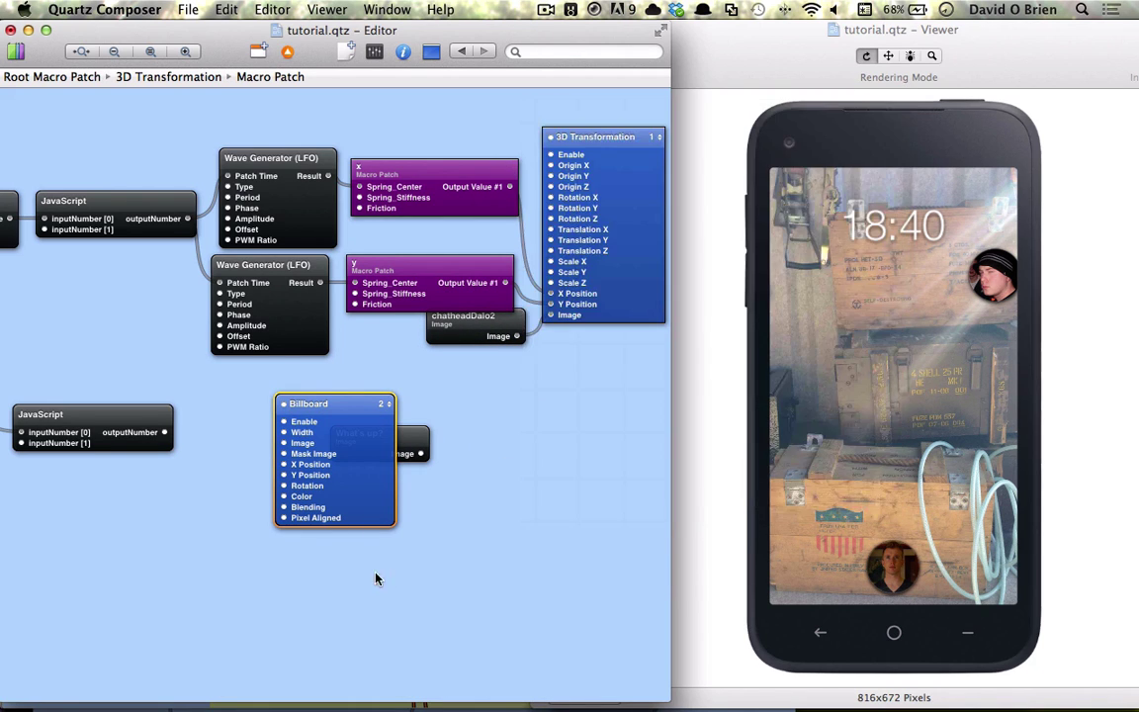
left_click_drag(368, 496, 578, 518)
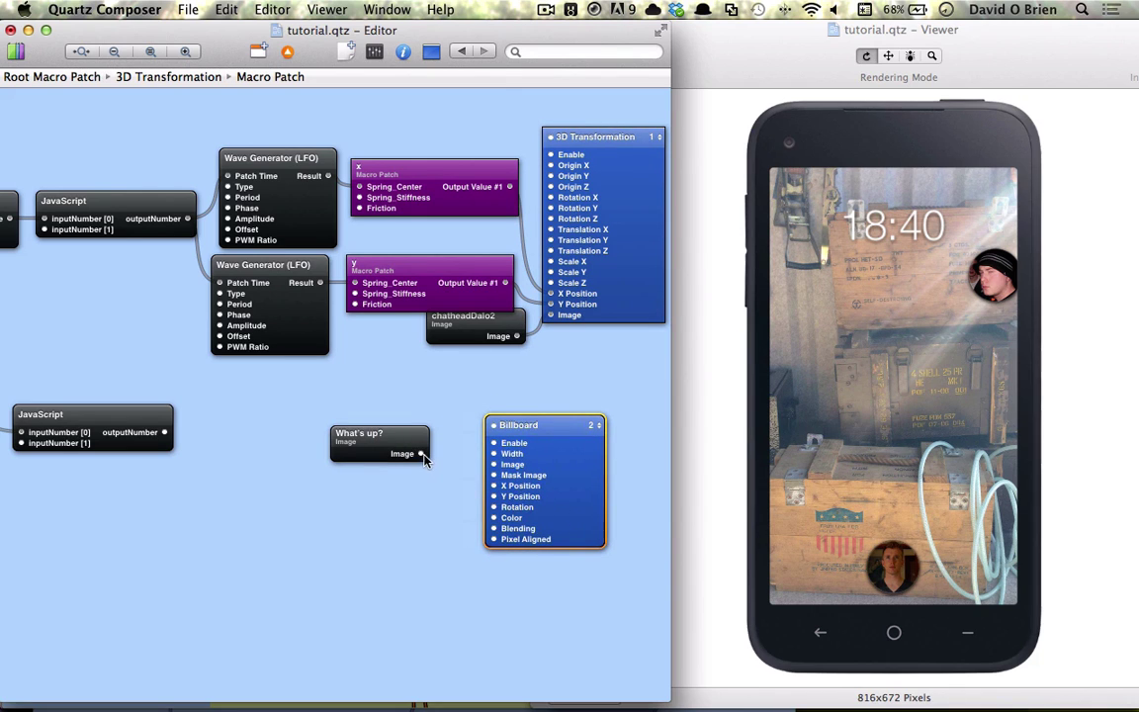
left_click_drag(422, 455, 494, 463)
left_click_drag(396, 440, 557, 612)
- Set the Billboard's Width to 0.24 and Y Position to 0.3
left_click(540, 518)
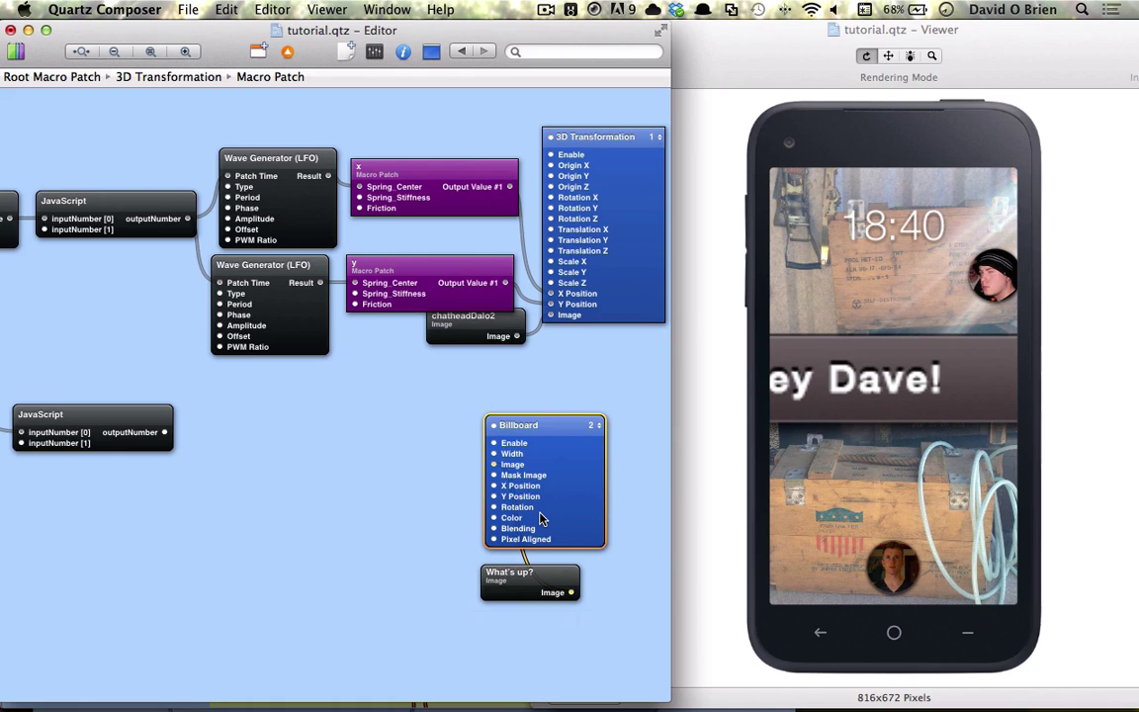
key("super+i")
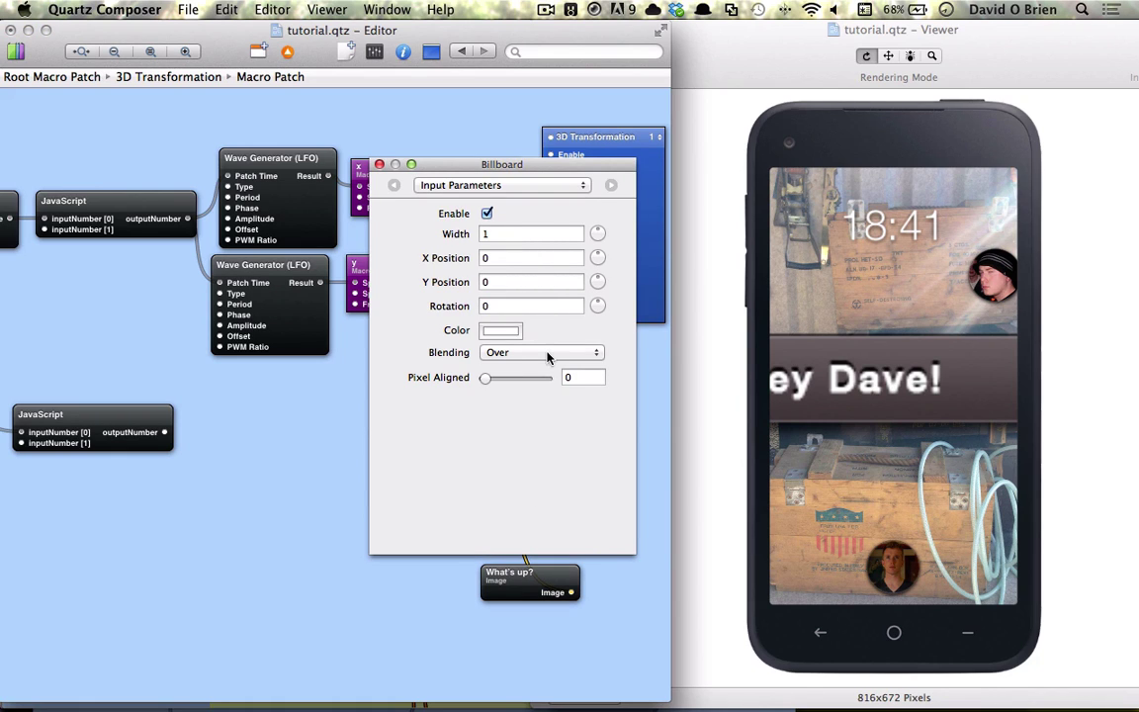
left_click(503, 233)
type(".24")
key("Return")
key("Tab")
key("Tab")
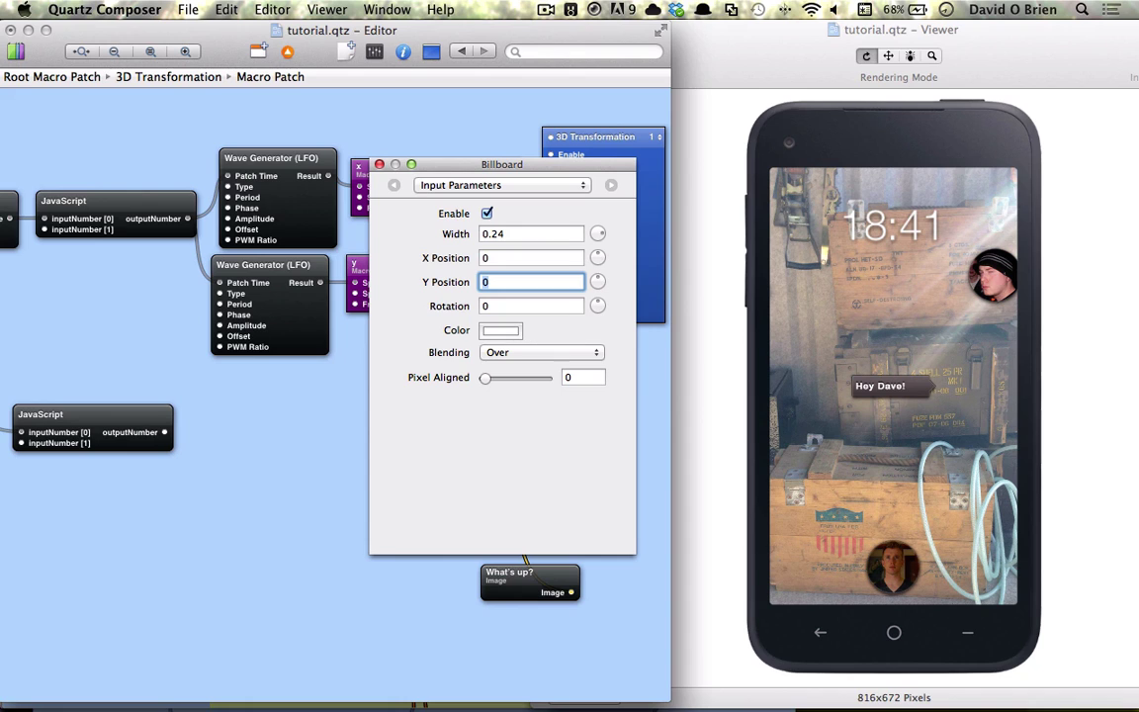
type(".3")
key("Return")
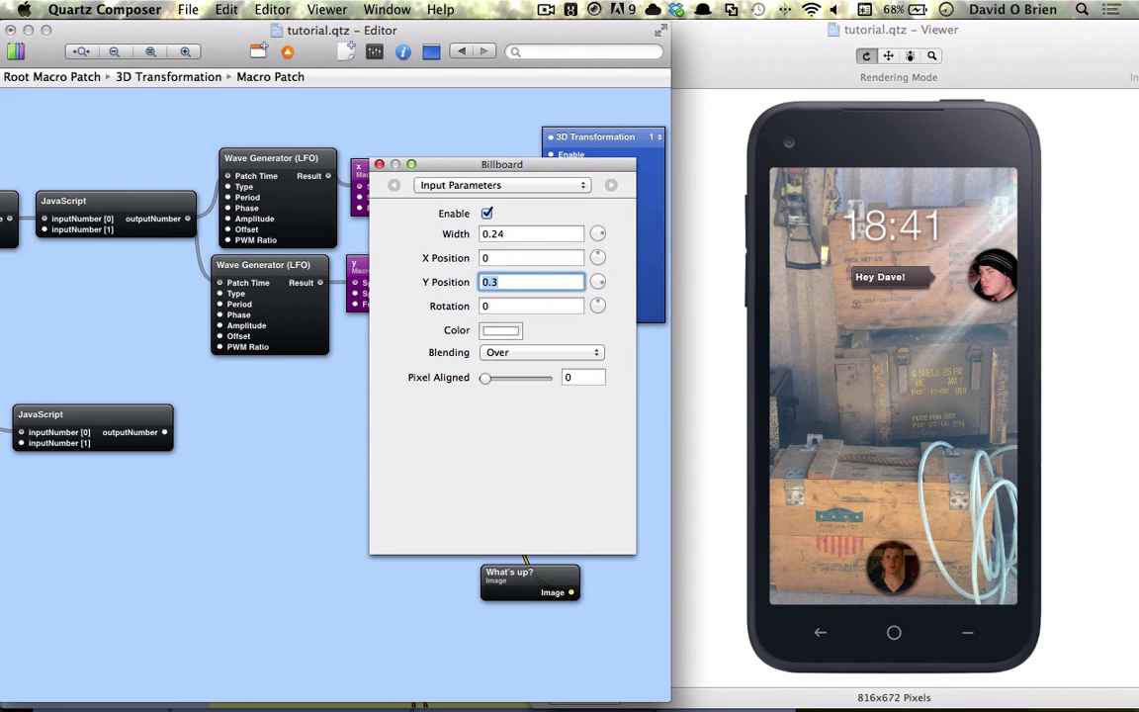
left_click(379, 164)
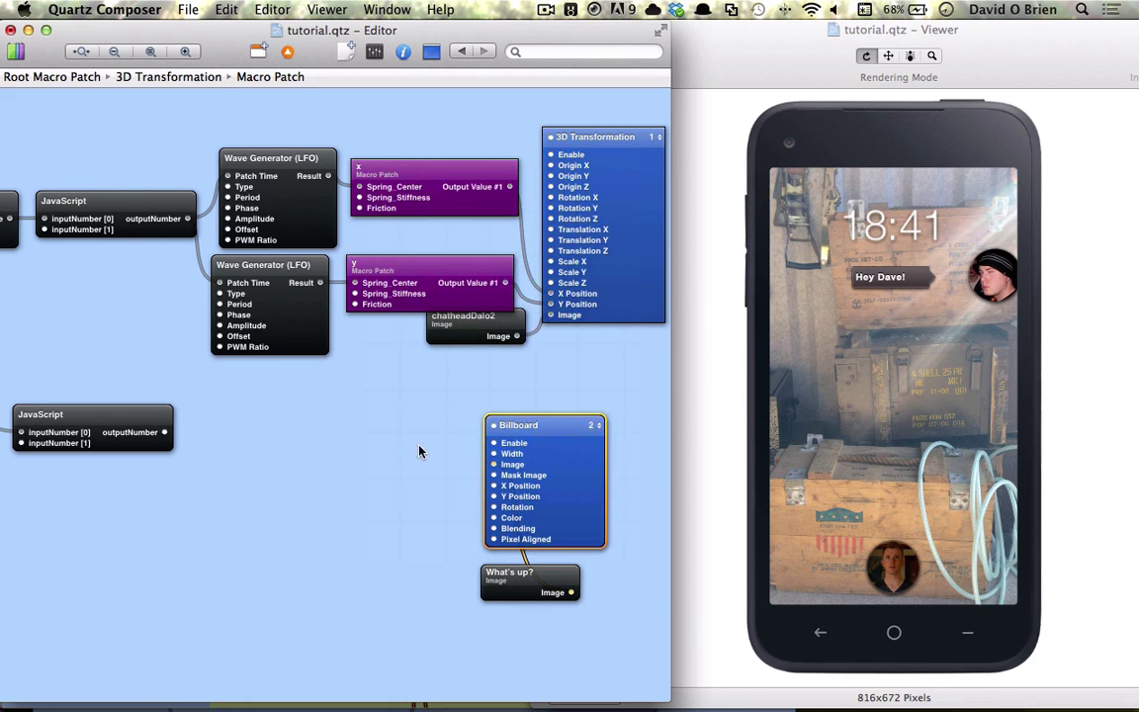
- Feed the lower JavaScript into the x spring patch and connect its output to the Billboard's X Position
left_click_drag(534, 475, 571, 454)
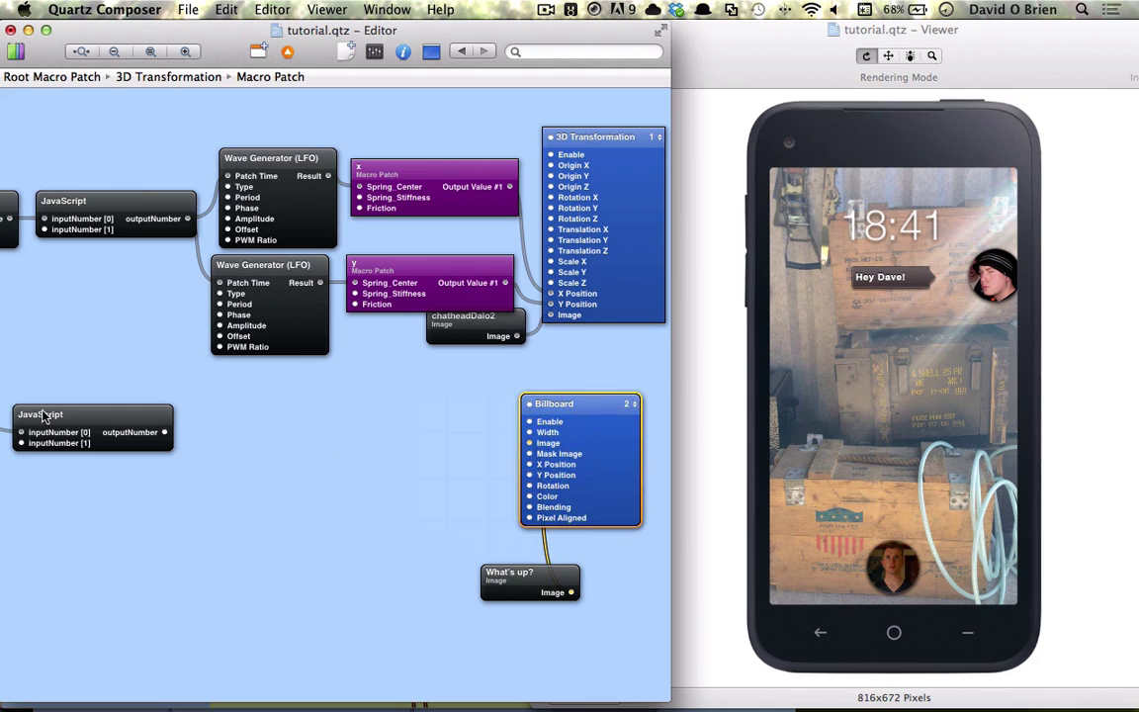
left_click_drag(81, 426, 100, 447)
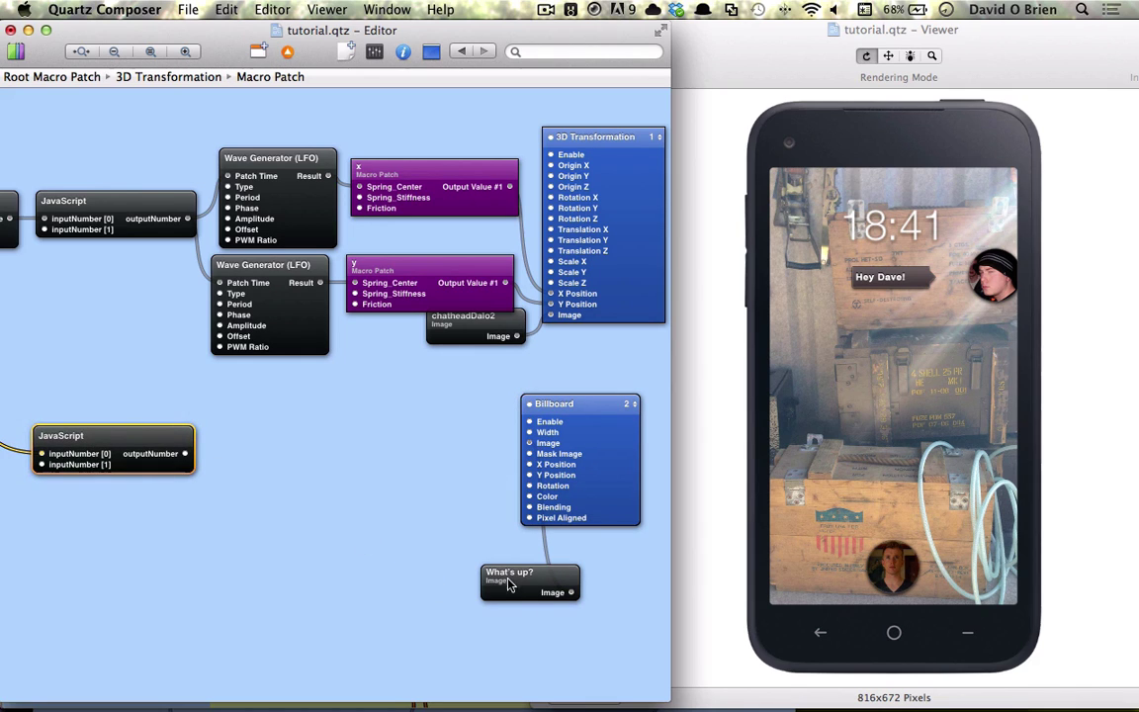
left_click_drag(511, 577, 552, 554)
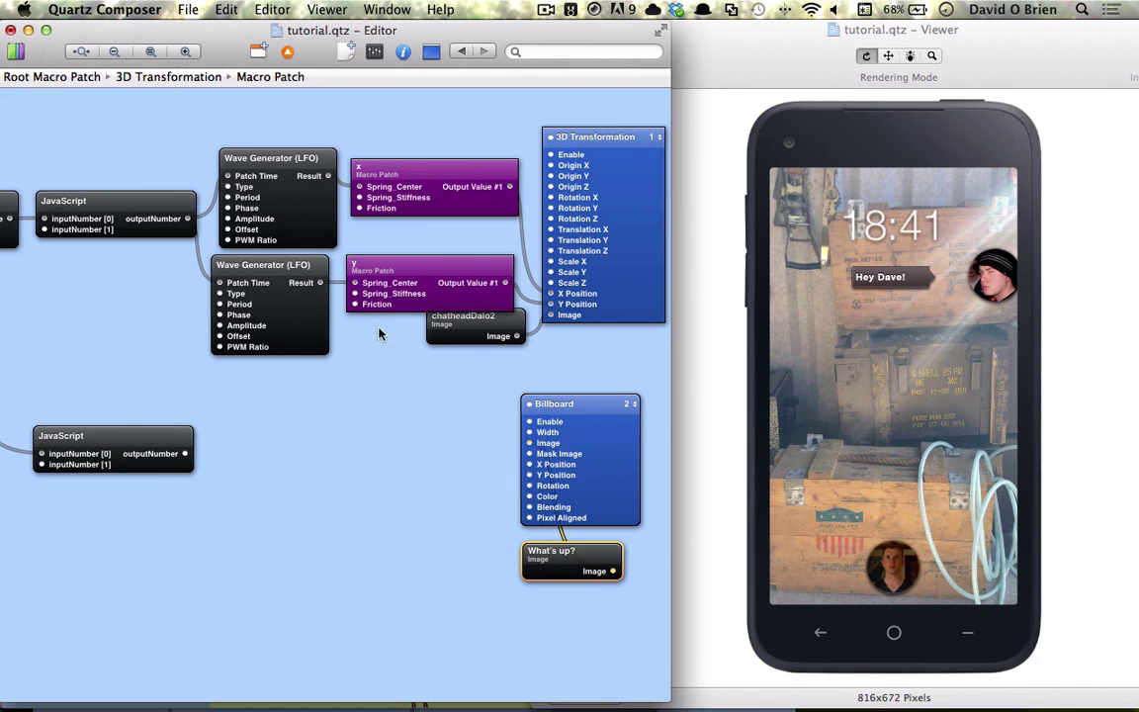
left_click_drag(447, 196, 392, 471)
left_click_drag(185, 453, 305, 453)
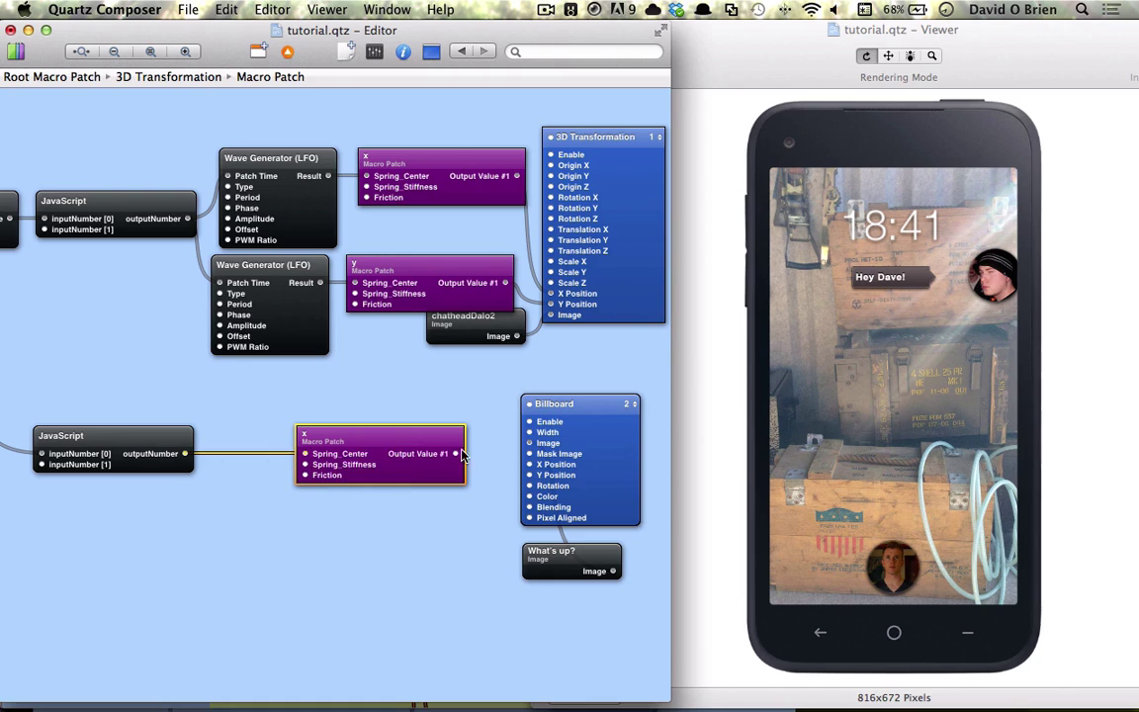
left_click_drag(456, 453, 532, 464)
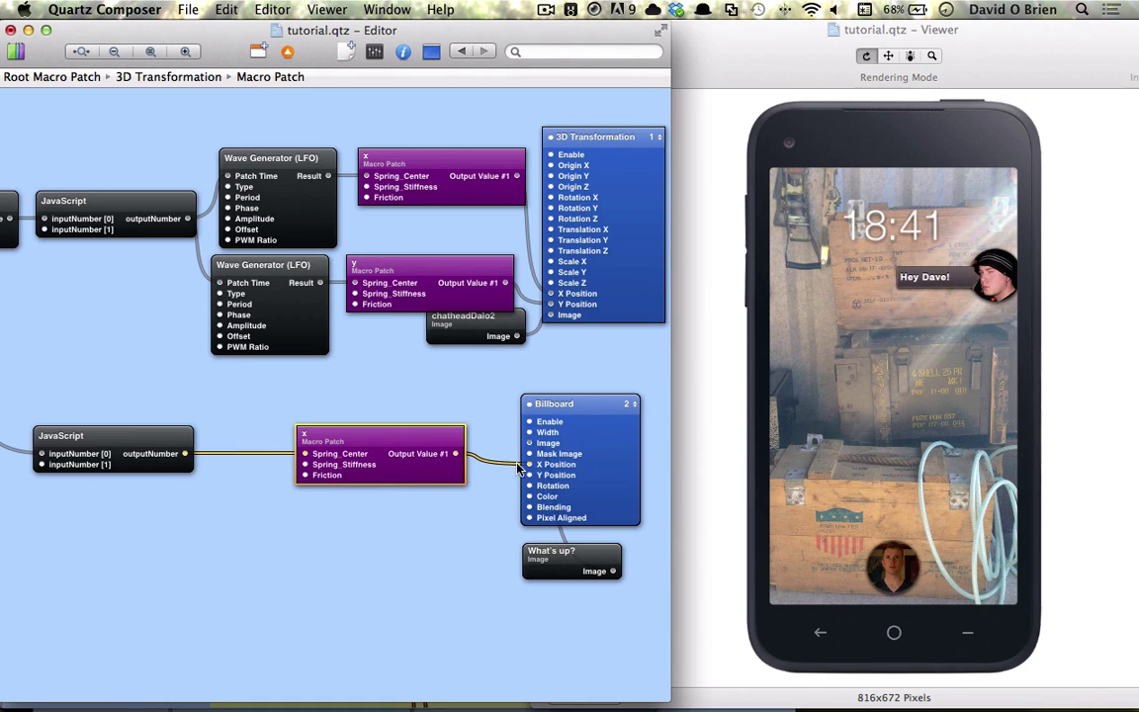
- Set that spring's Friction to 8 and Spring_Stiffness to 100, then return to the phone preview
key("super+i")
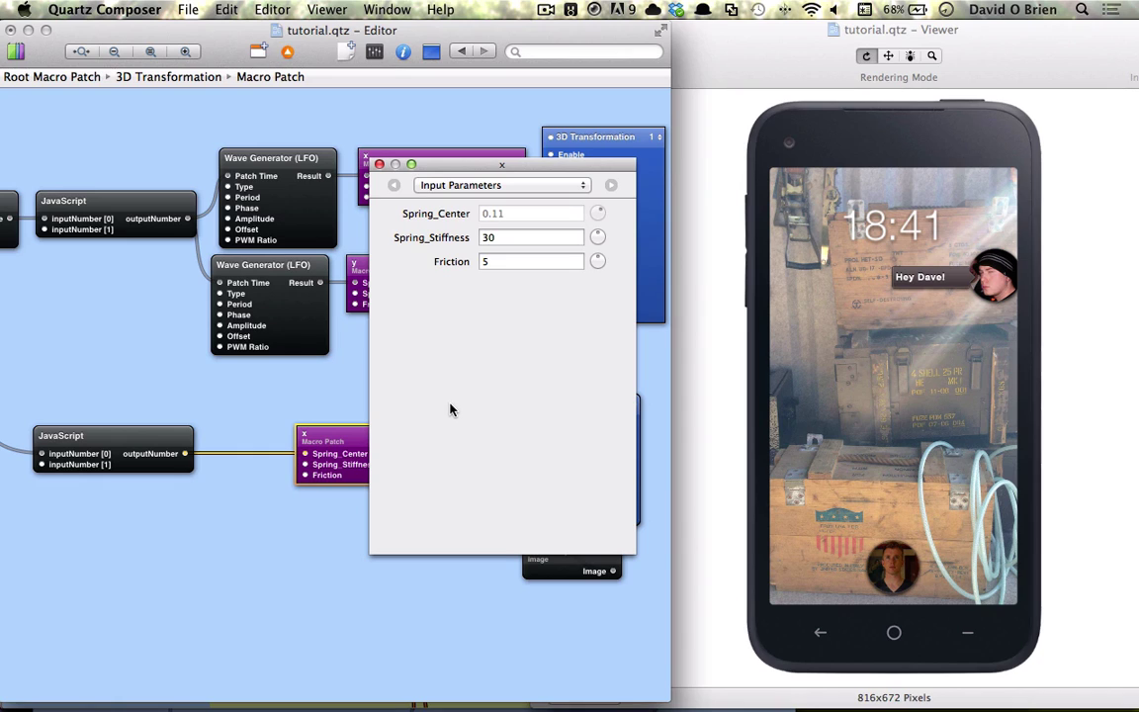
left_click(493, 260)
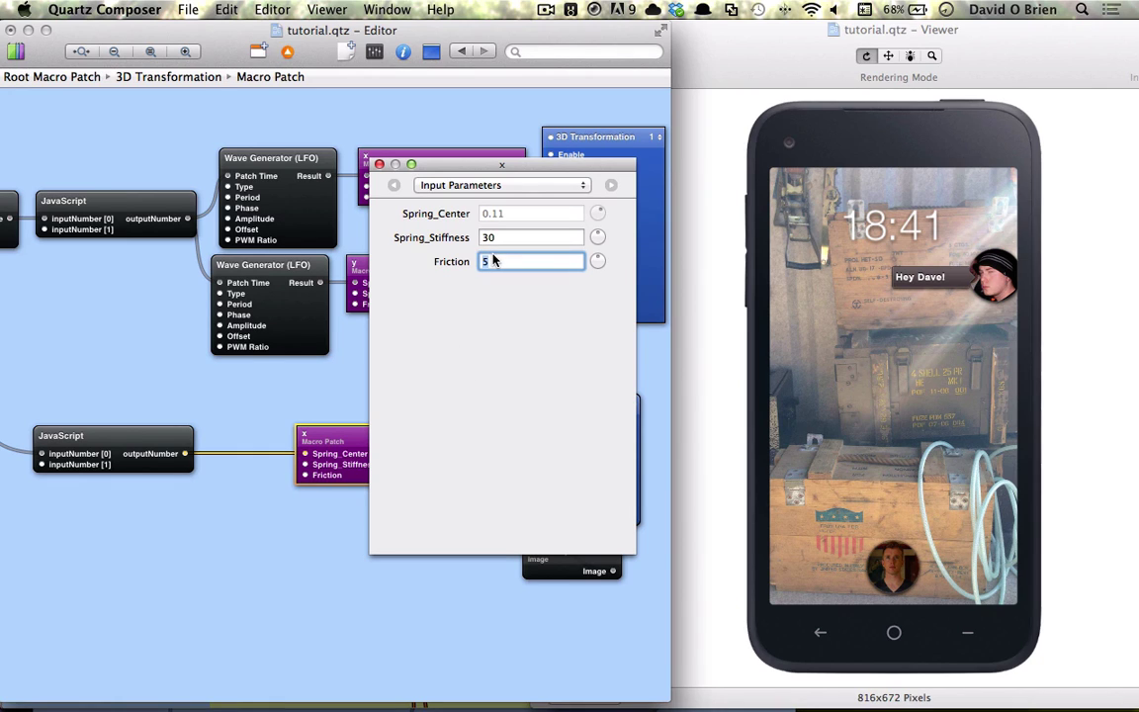
type("8")
left_click(504, 238)
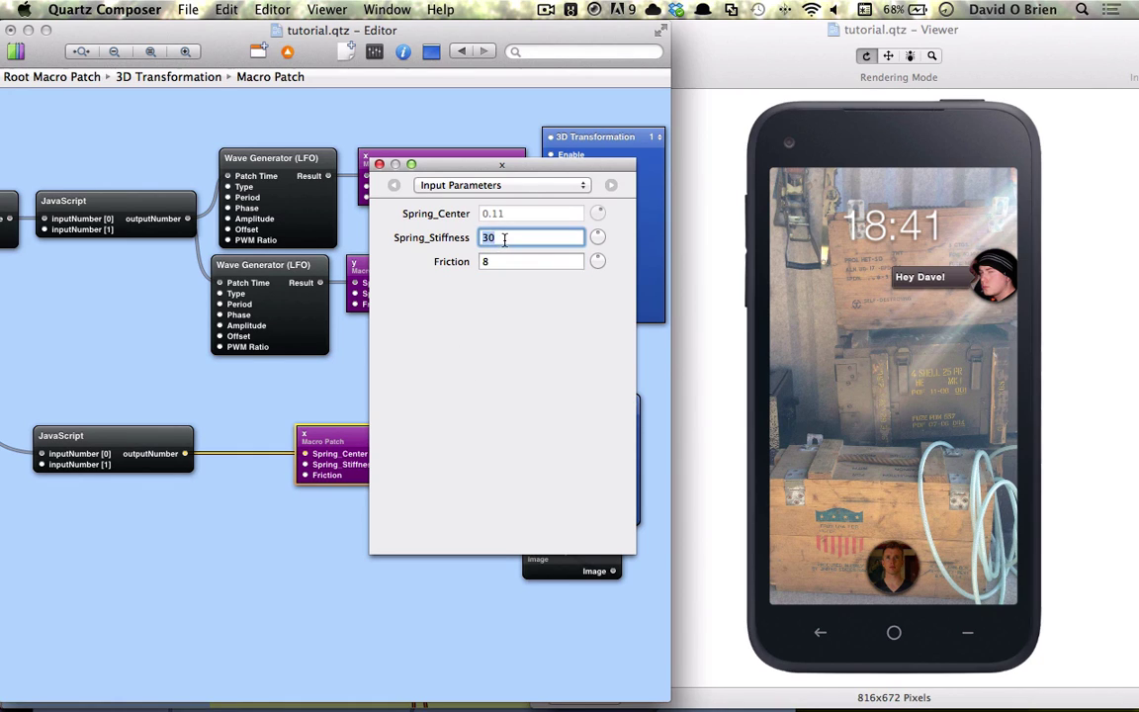
type("100")
key("Return")
left_click(378, 164)
scroll(245, 424, "left", 3)
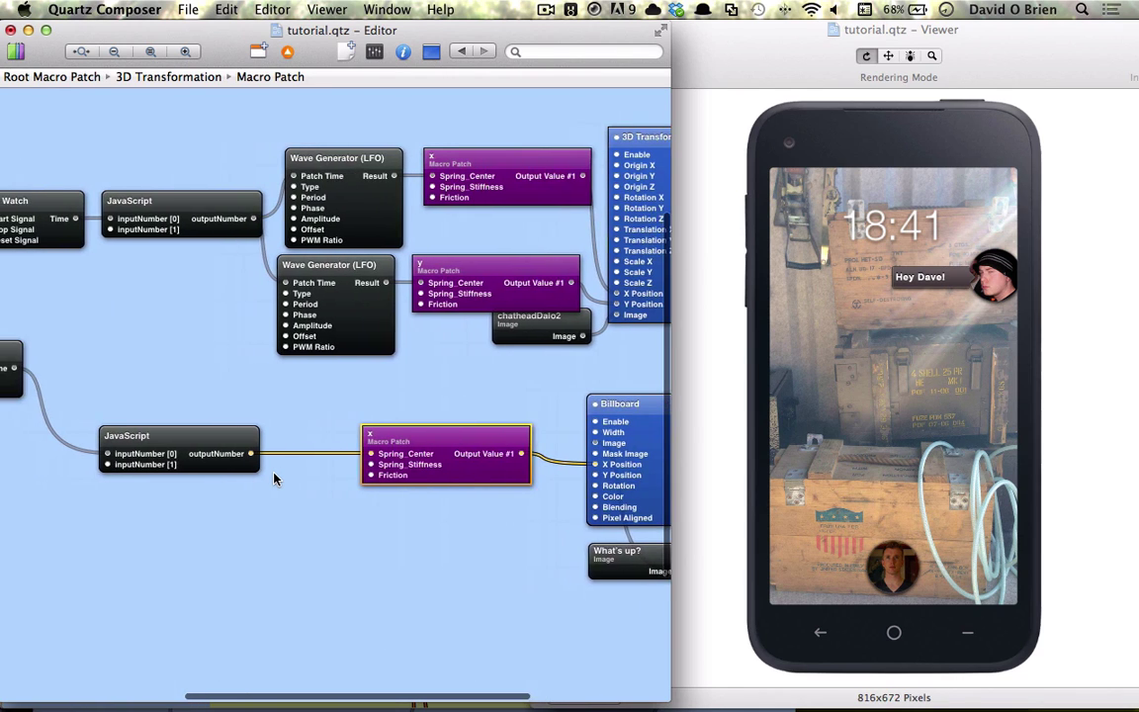
left_click(878, 325)
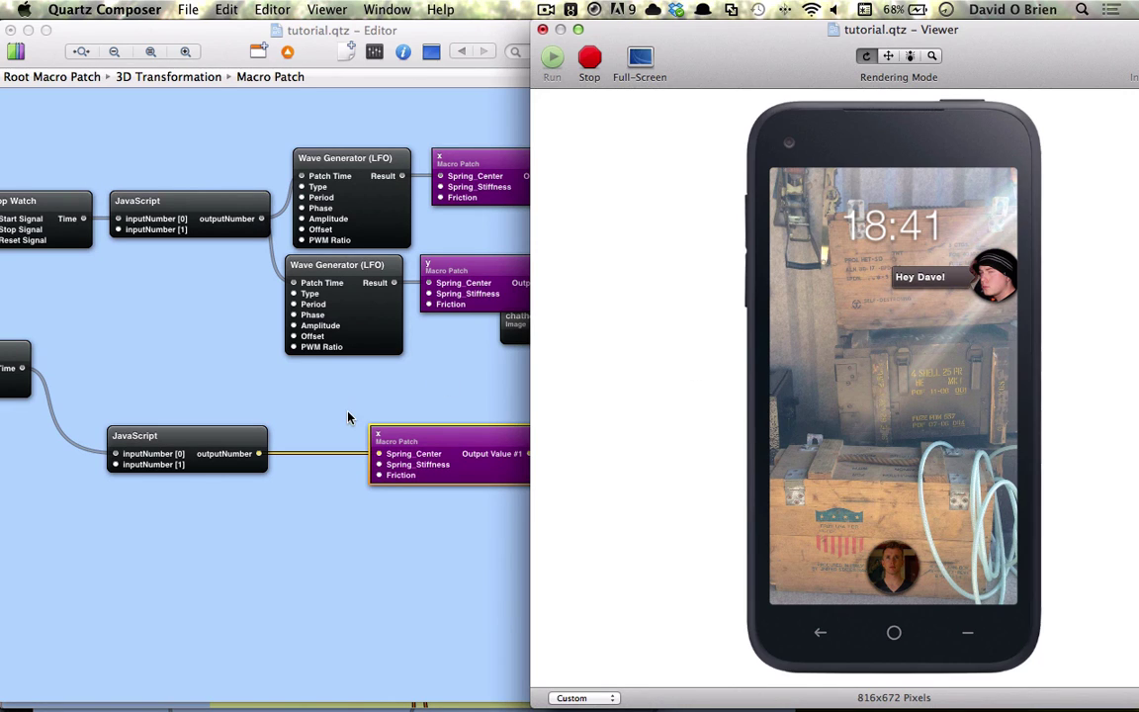
scroll(346, 420, "left", 5)
left_click(262, 435)
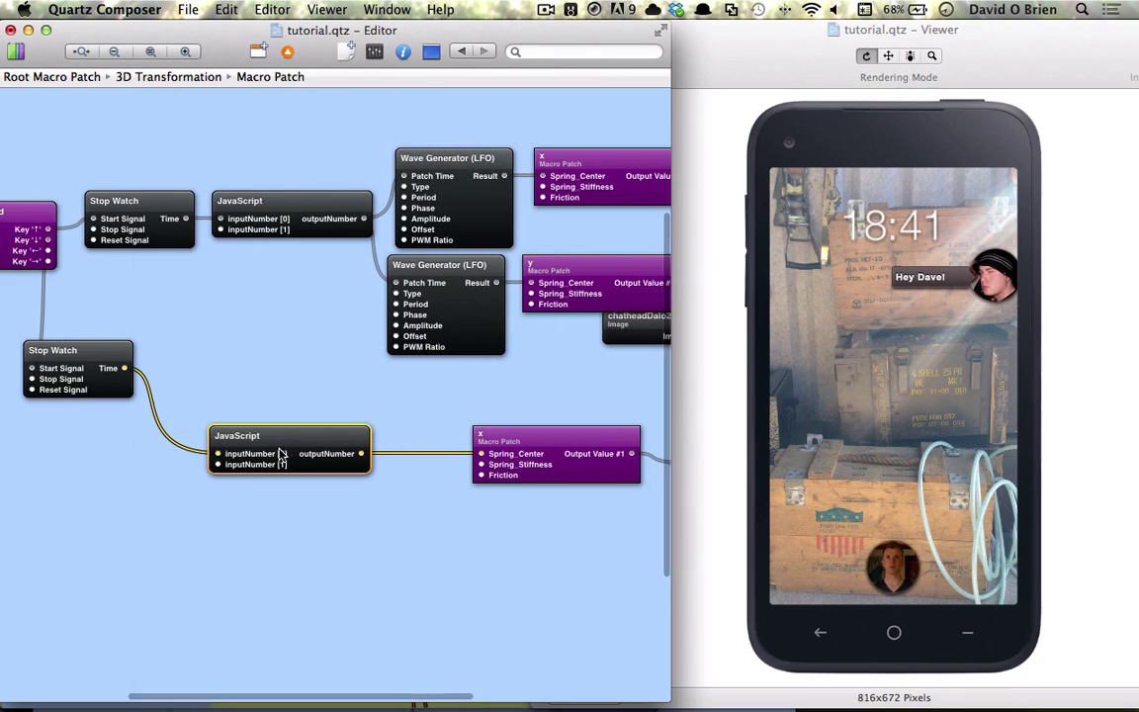
left_click(102, 386)
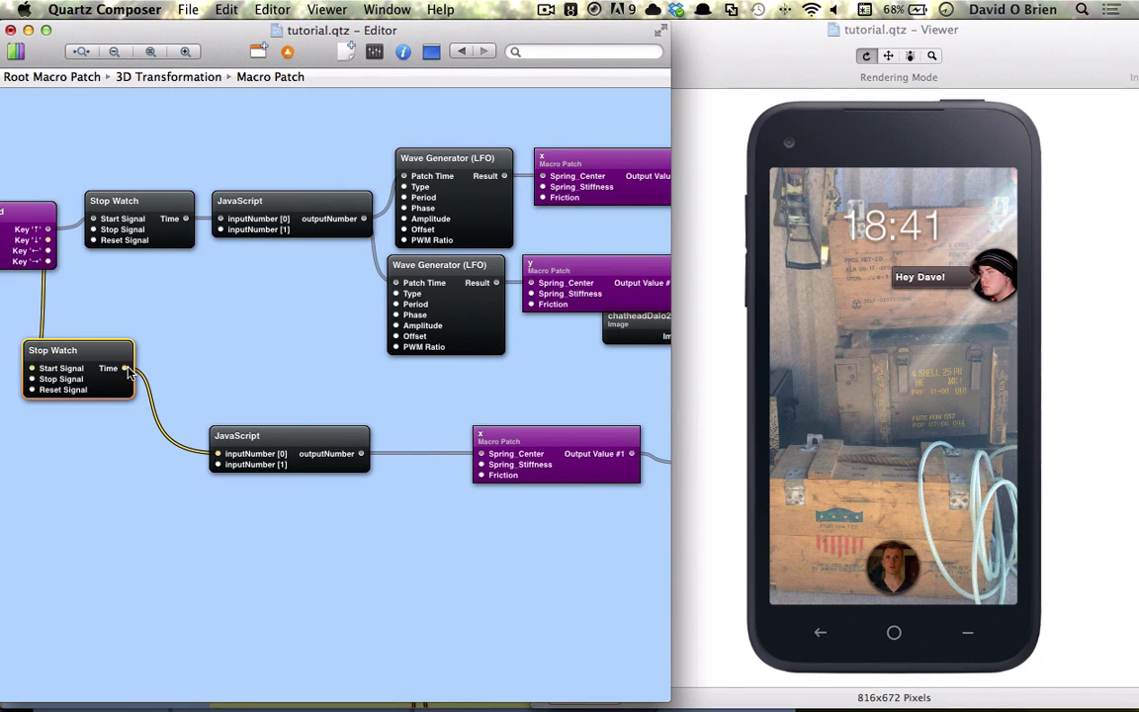
mouse_move(128, 371)
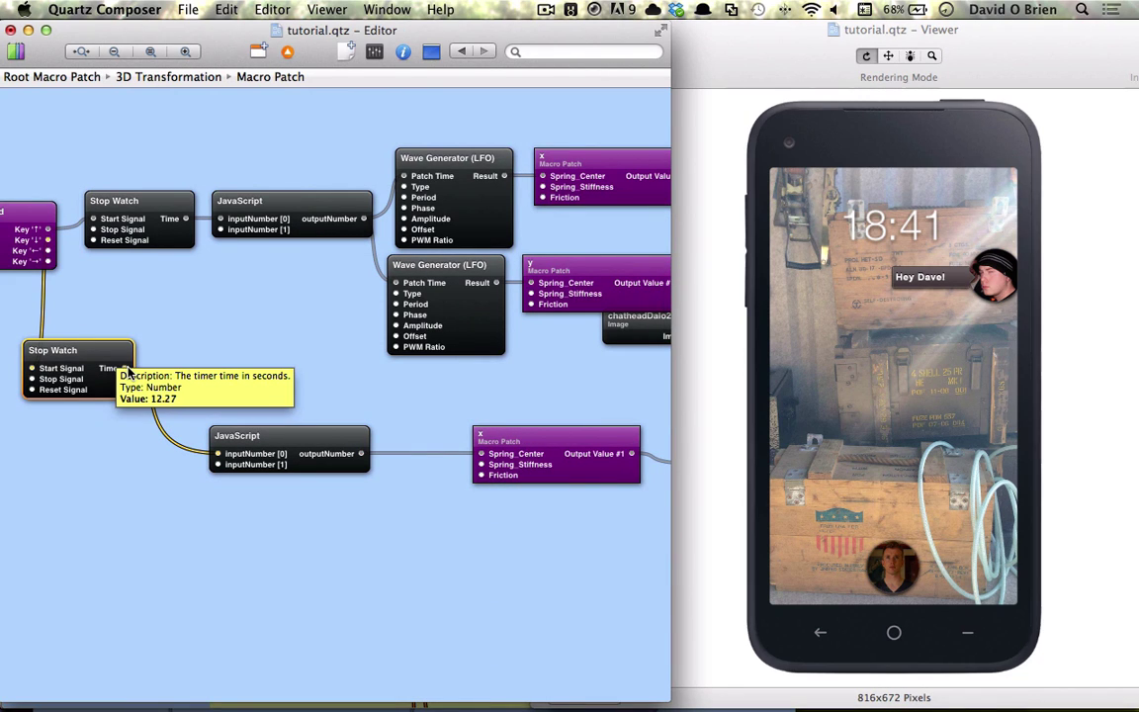
left_click(720, 298)
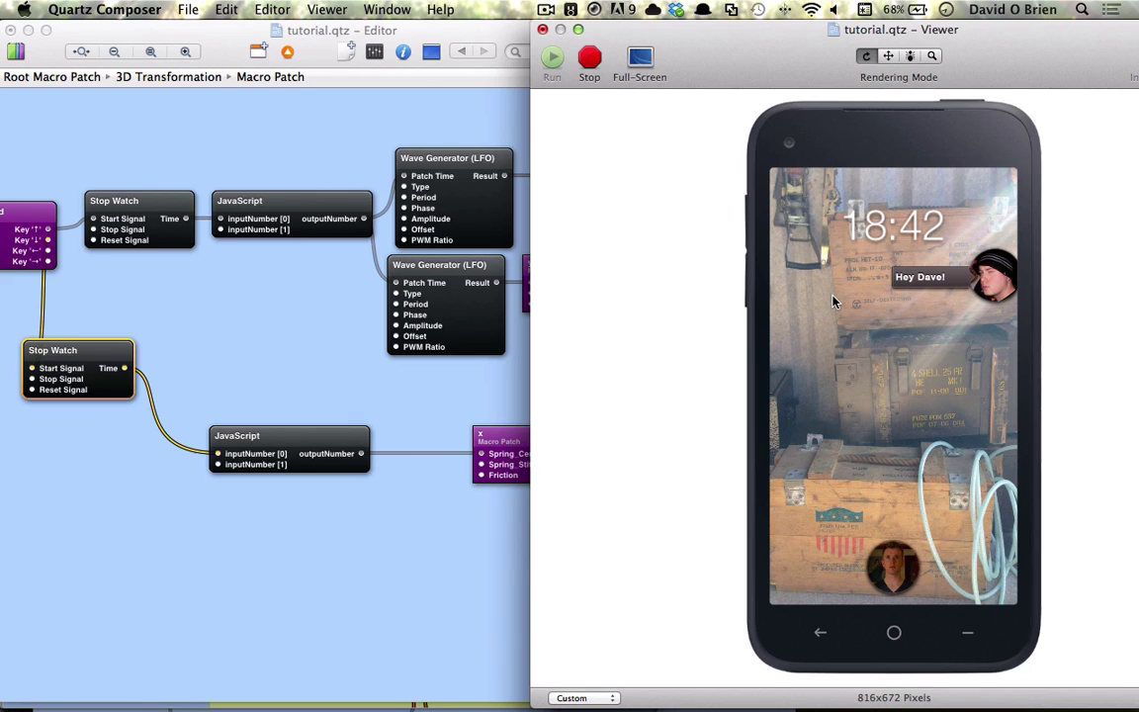
left_click(334, 422)
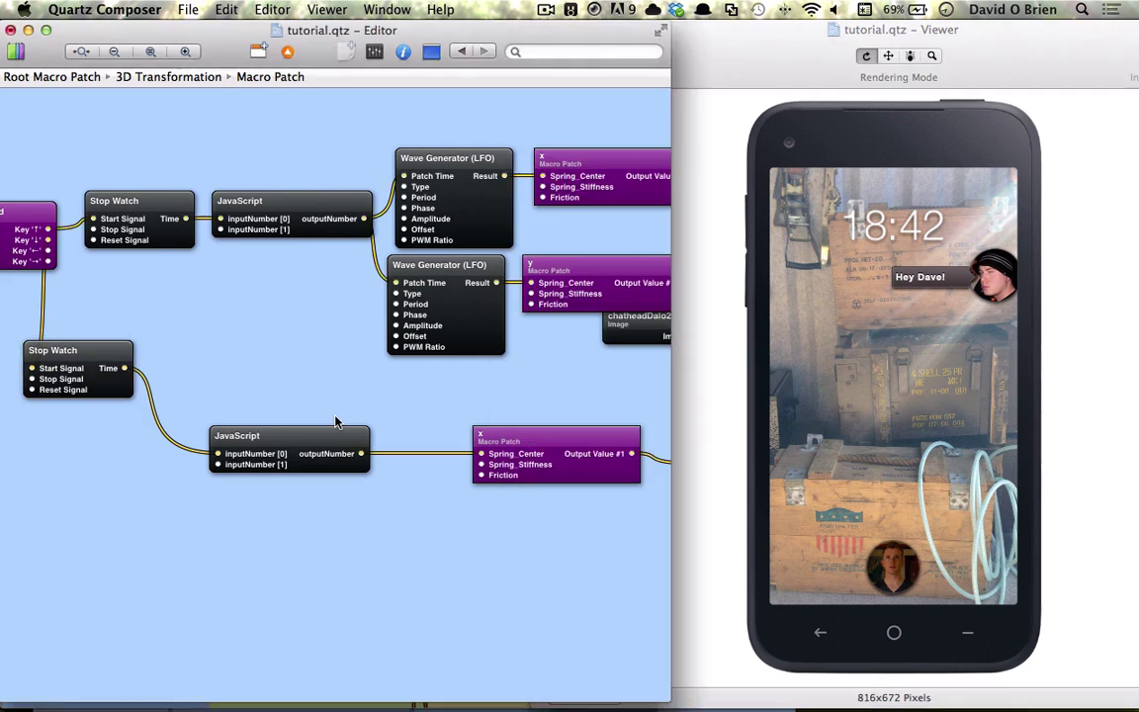
scroll(336, 426, "right", 3)
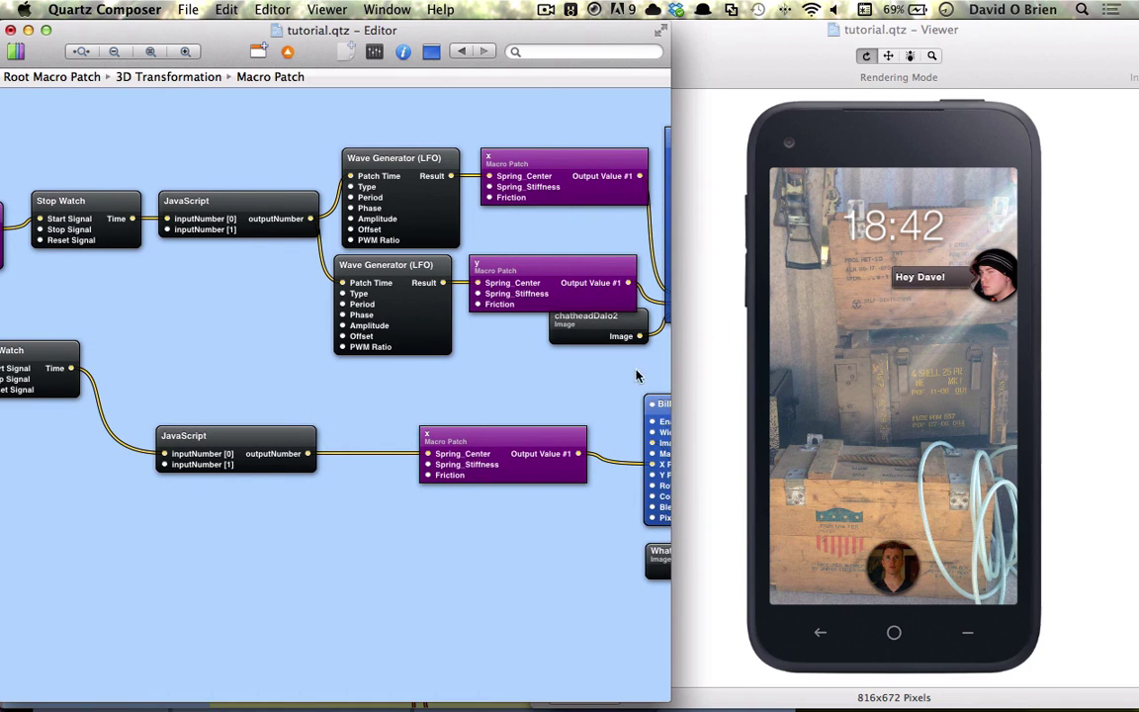
scroll(454, 406, "right", 3)
- Duplicate the JavaScript and x spring pair just below the original
left_click_drag(435, 440, 385, 440)
left_click(183, 450, "shift")
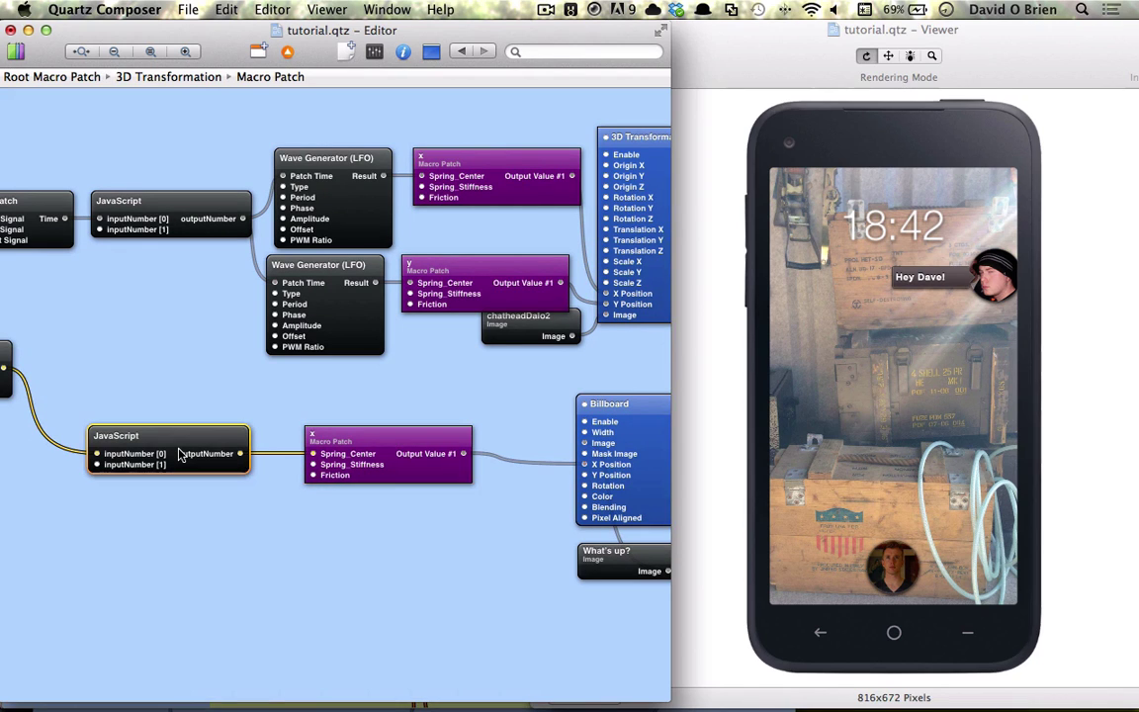
left_click_drag(372, 472, 370, 558)
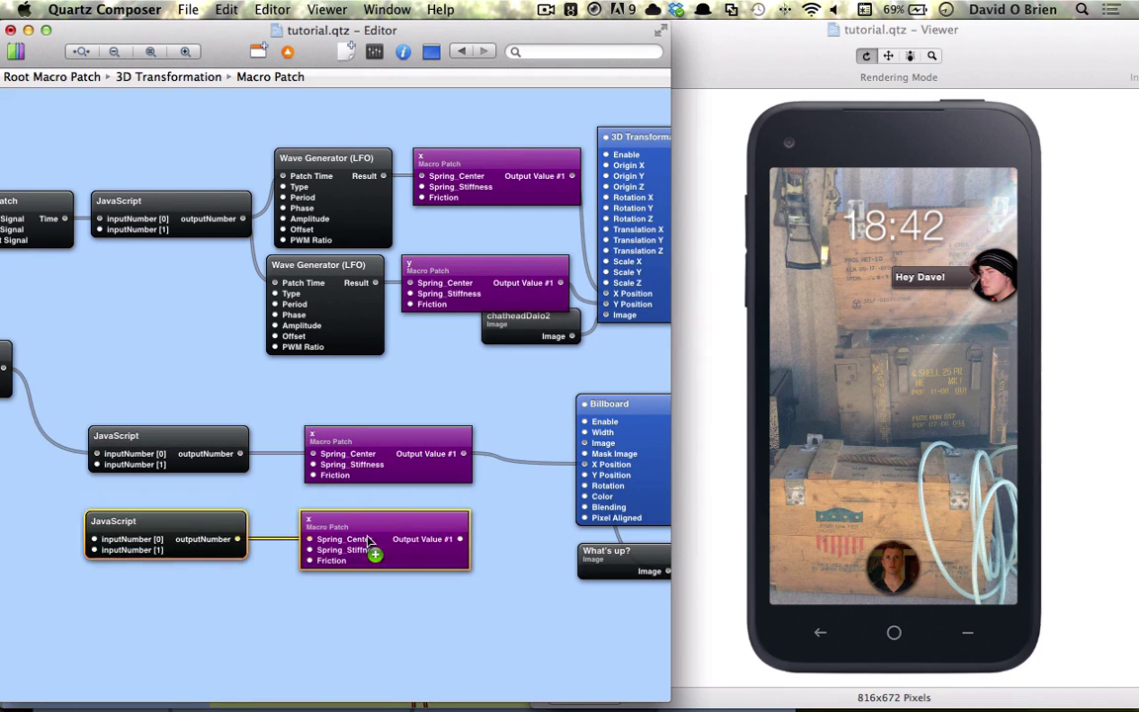
- Add an HSL Color patch from the library search 'hsl'
key("super+Return")
type("hsl")
key("Return")
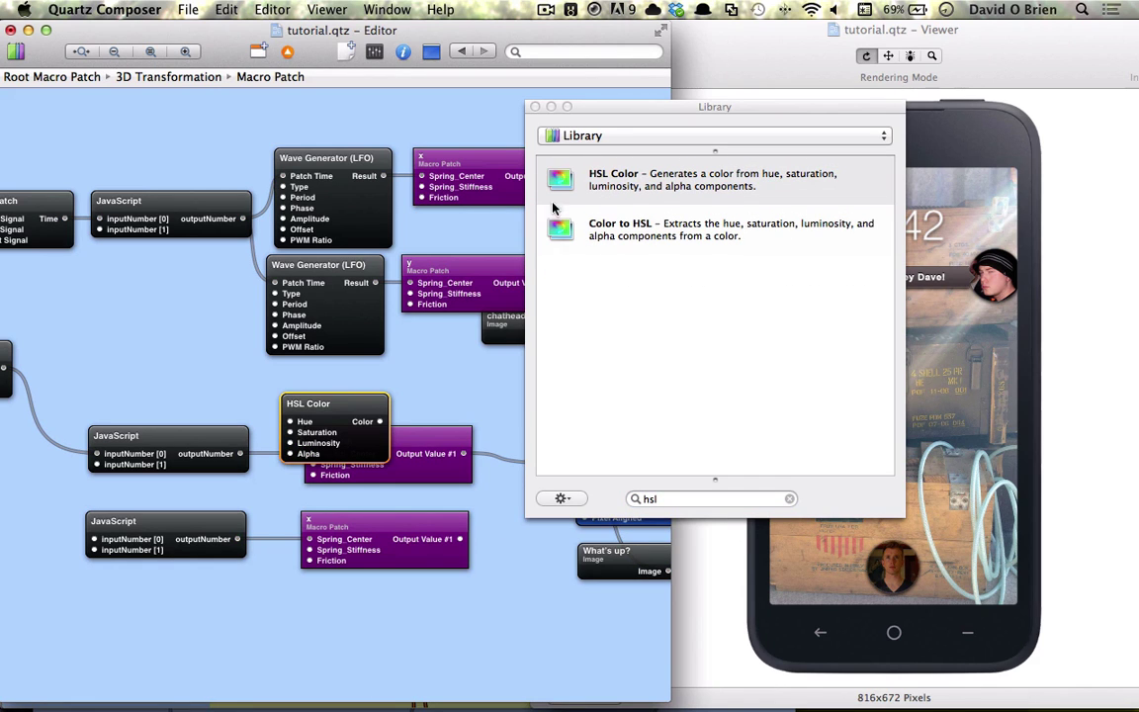
key("super+Return")
- Rearrange patches, wire the new x spring to HSL Alpha and HSL Color to Billboard Color
left_click_drag(344, 423, 510, 531)
scroll(460, 495, "right", 5)
left_click_drag(460, 494, 513, 483)
left_click_drag(495, 561, 584, 562)
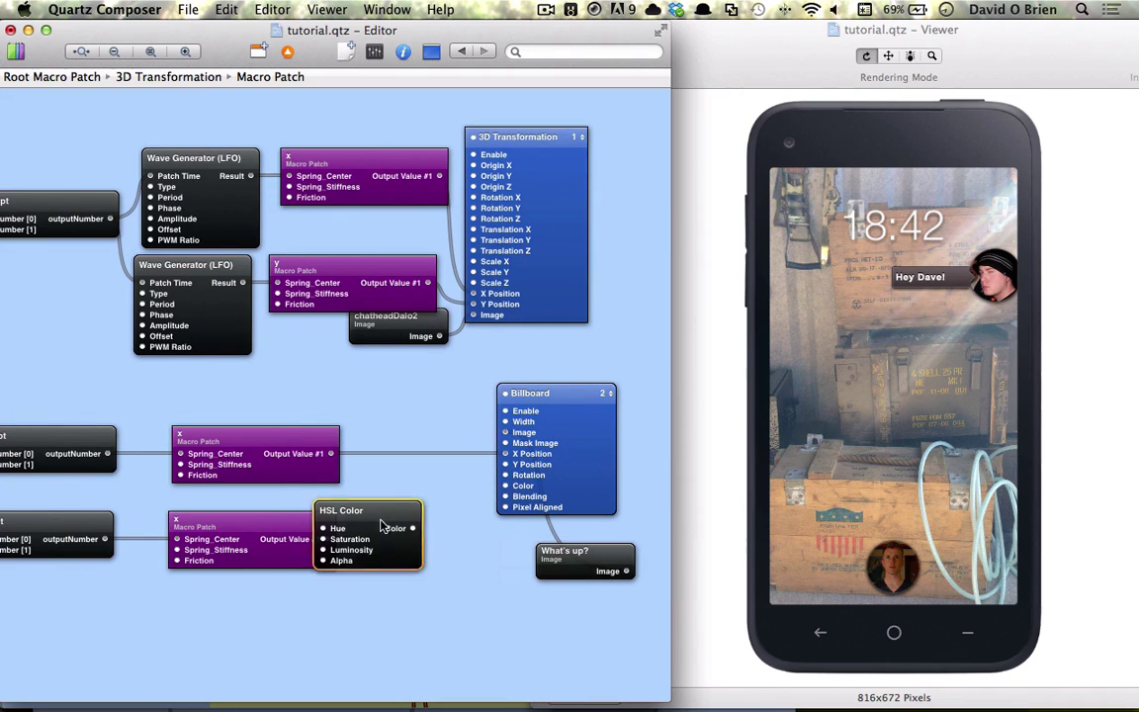
left_click_drag(346, 510, 390, 510)
left_click_drag(329, 538, 367, 560)
left_click_drag(458, 528, 505, 486)
- Feed Stop Watch Time into the new JavaScript patch and show its script settings
scroll(195, 547, "left", 5)
left_click(141, 542)
scroll(138, 539, "left", 5)
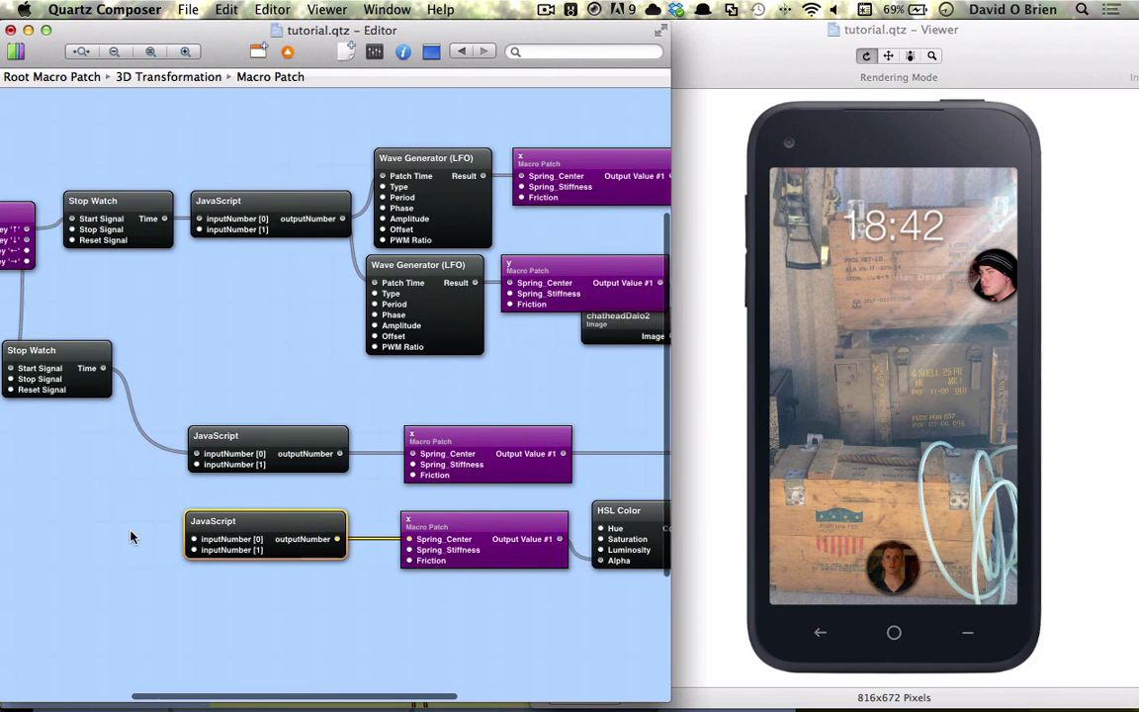
left_click_drag(105, 368, 197, 543)
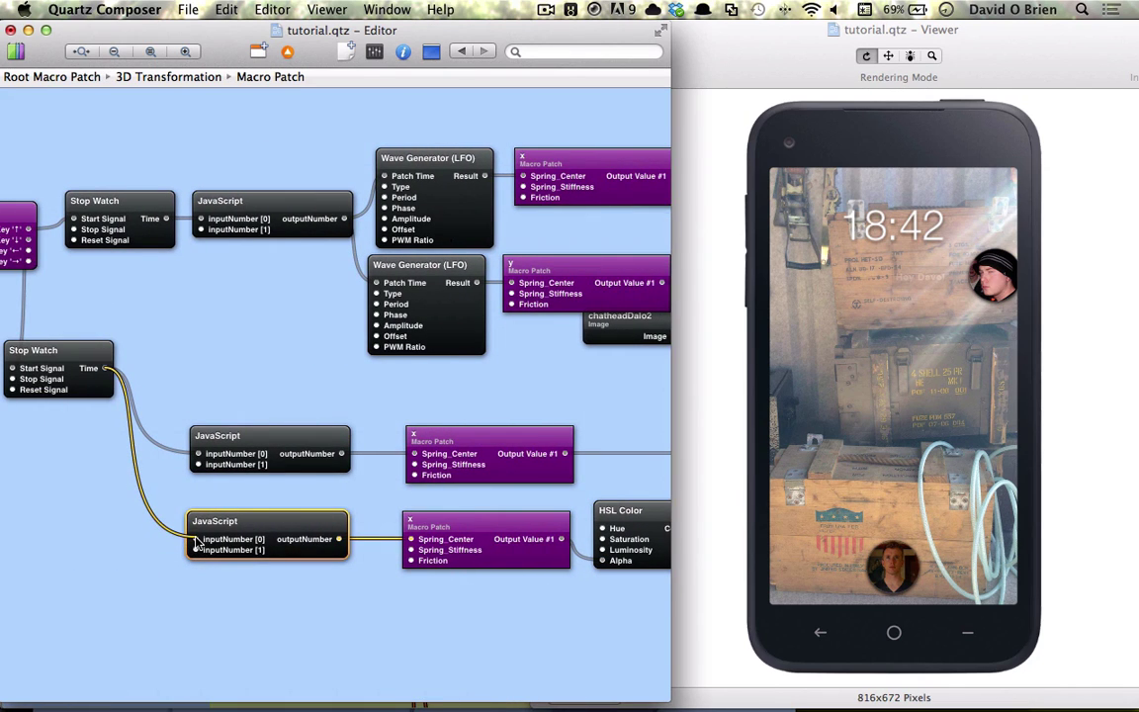
key("super+i")
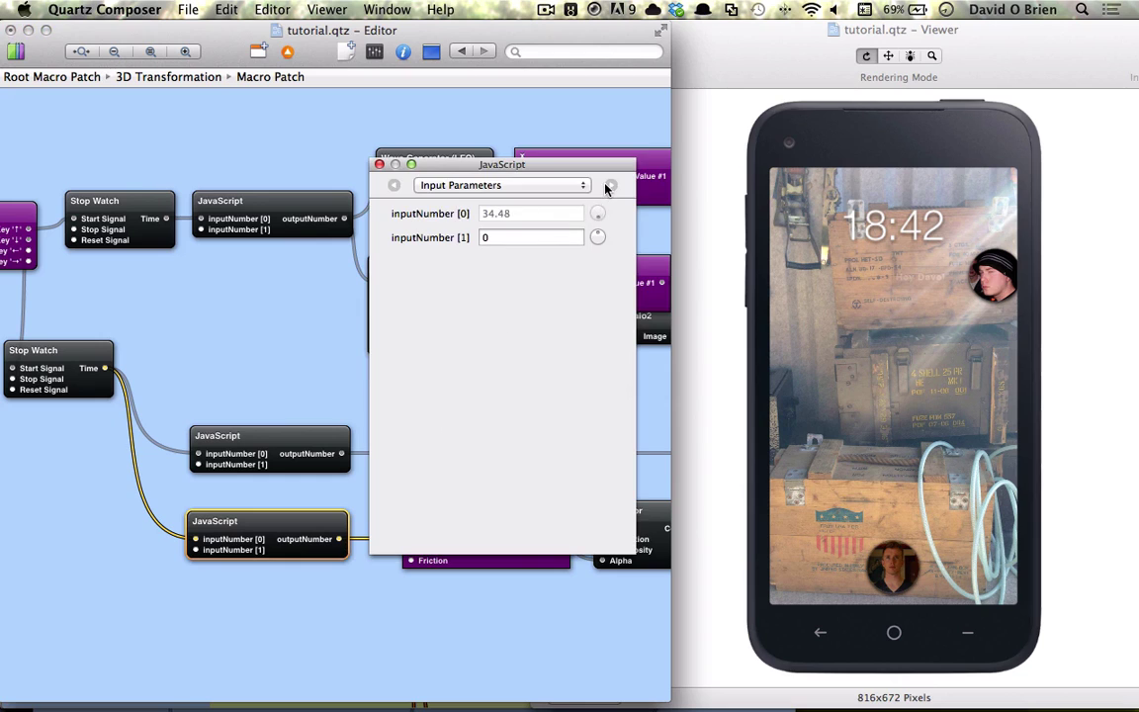
left_click(606, 185)
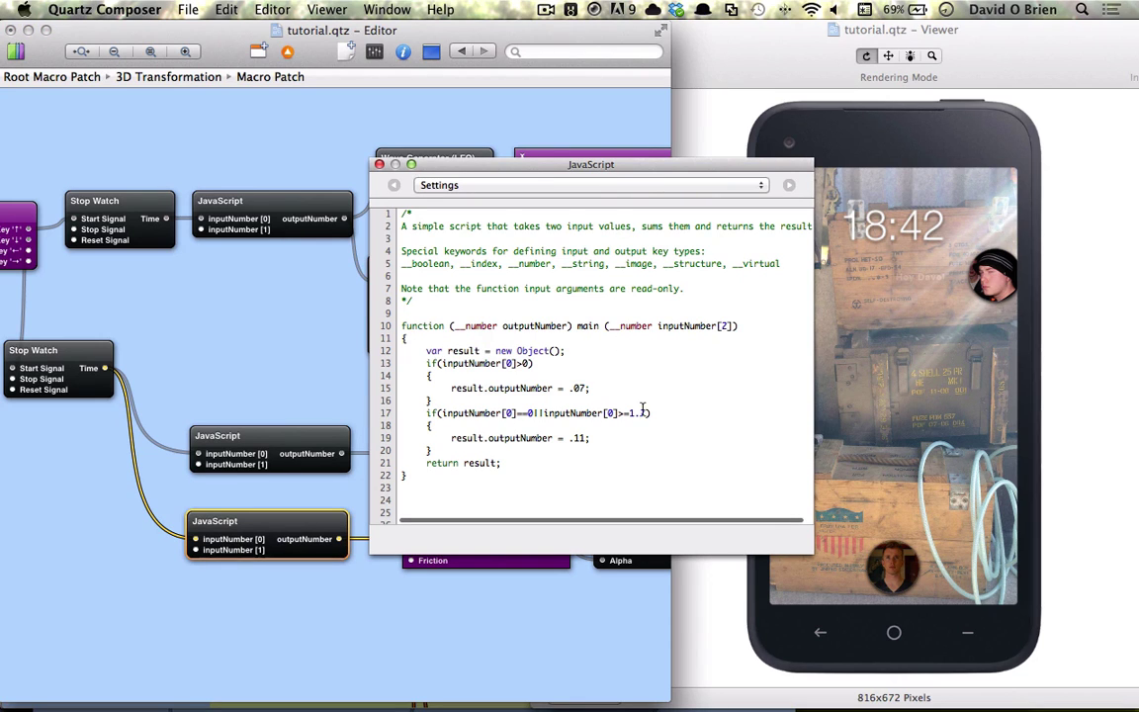
- Change the script's line 15 value .07 to 1 and line 19 value .11 to 0
double_click(582, 389)
type("1")
double_click(580, 437)
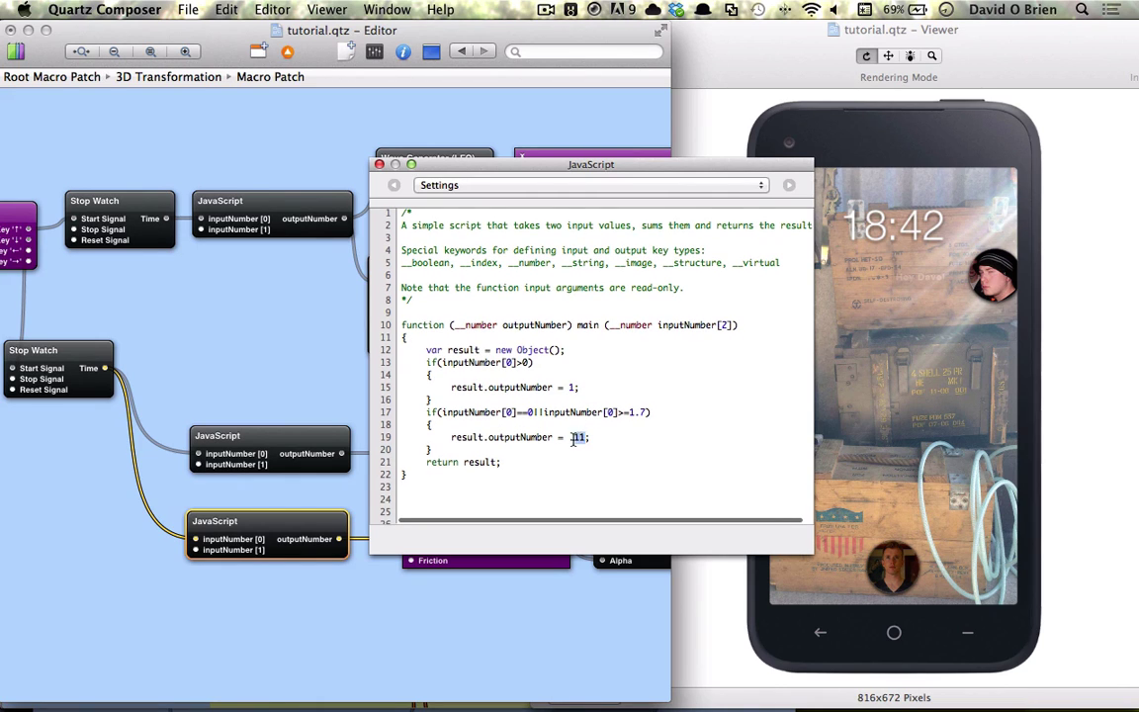
type("0")
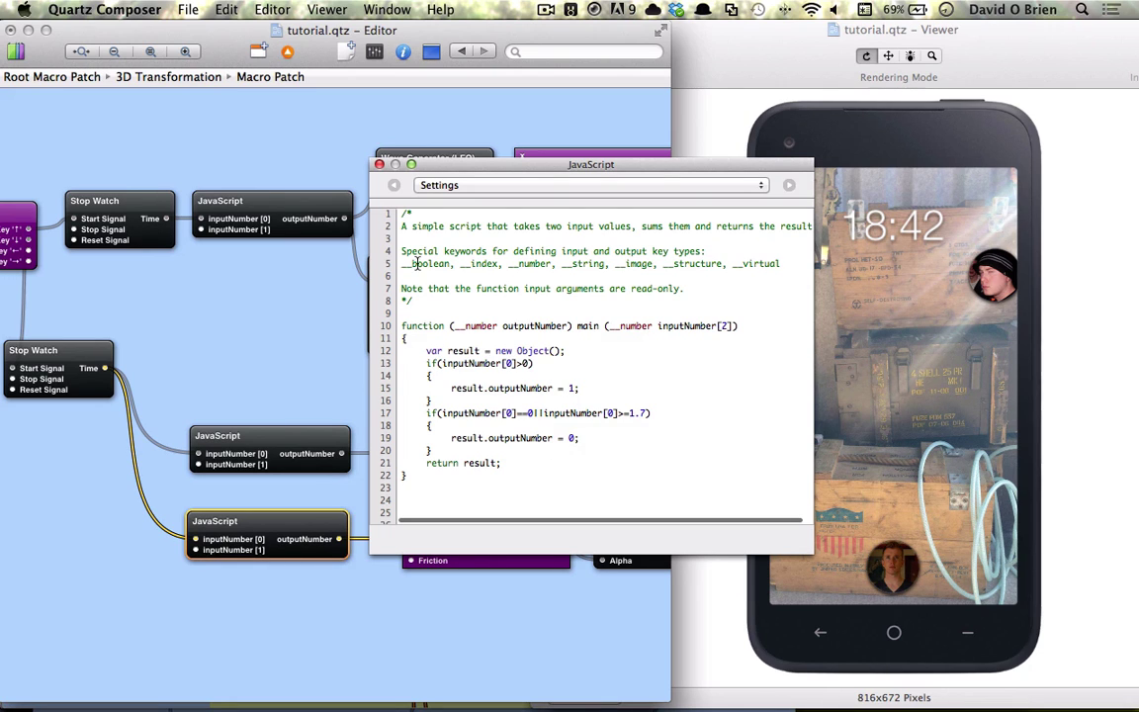
key("super+w")
left_click(893, 326)
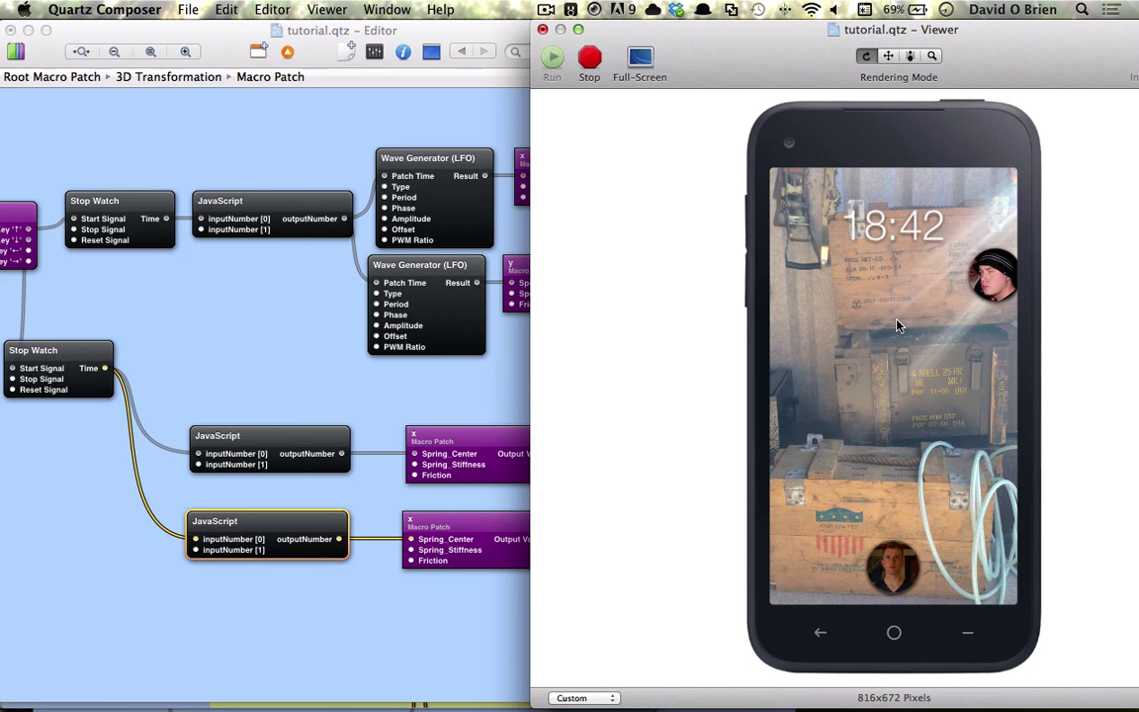
- Put the What's up? Billboard on layer 1 and check the preview
left_click(317, 364)
scroll(318, 366, "right", 10)
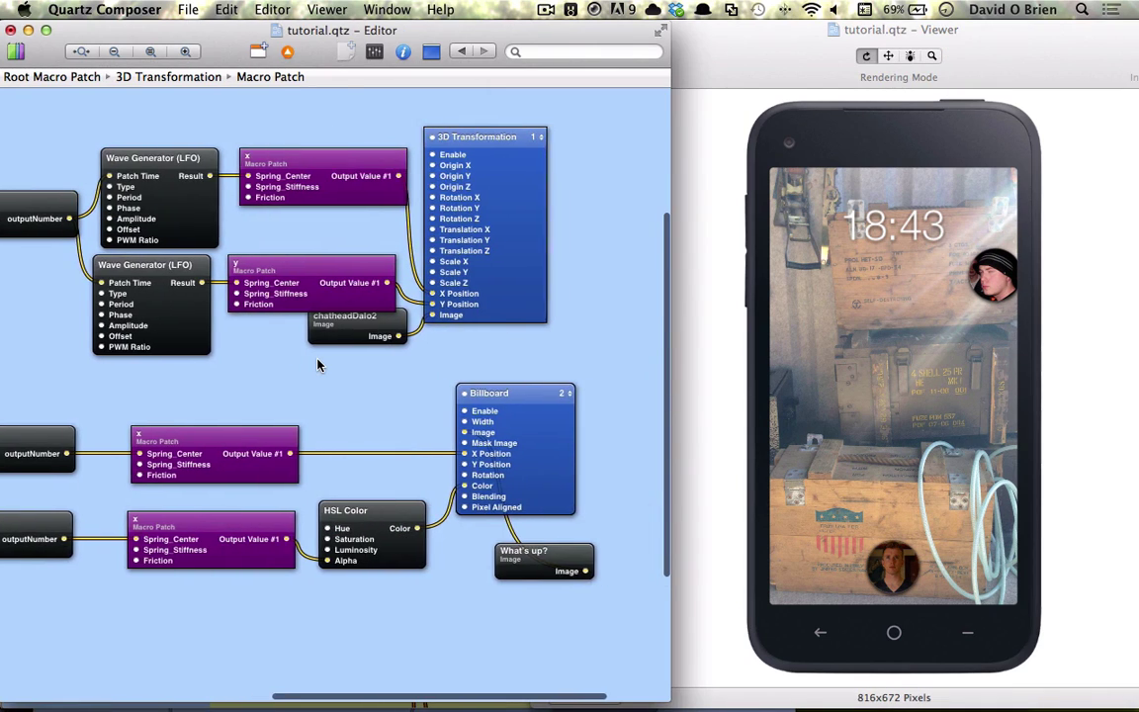
left_click(524, 392)
left_click(561, 401)
left_click(931, 294)
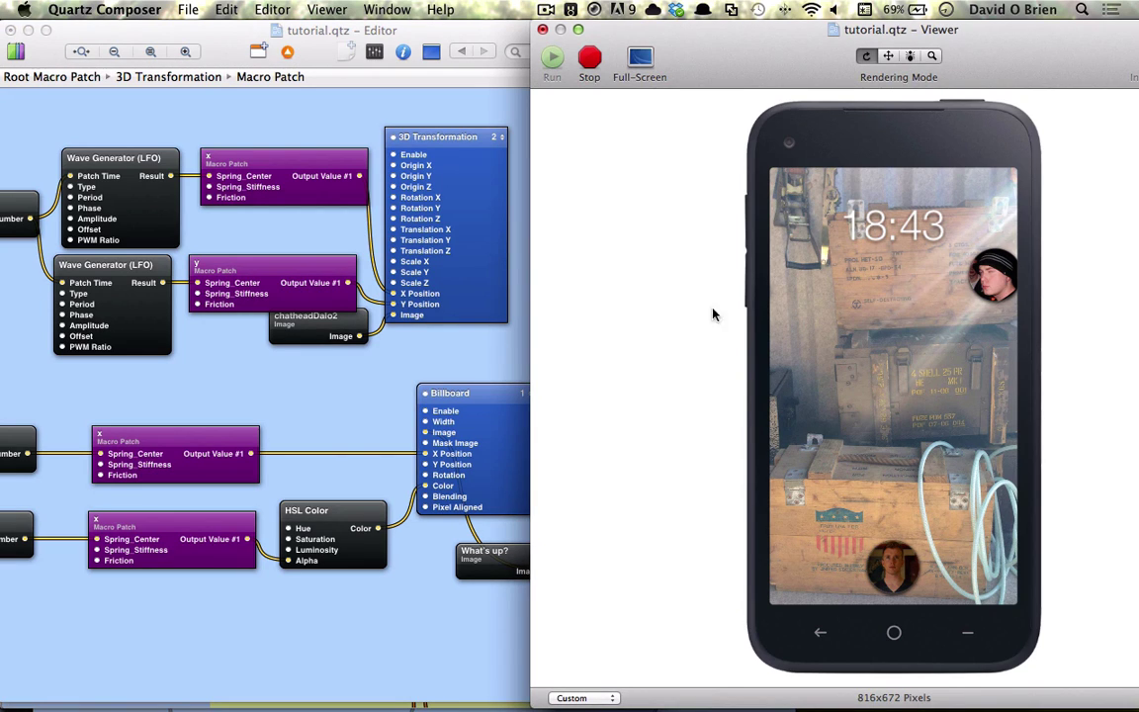
- Marquee-select a JavaScript and x spring pair to make a third copy
scroll(318, 286, "left", 10)
left_click(241, 419)
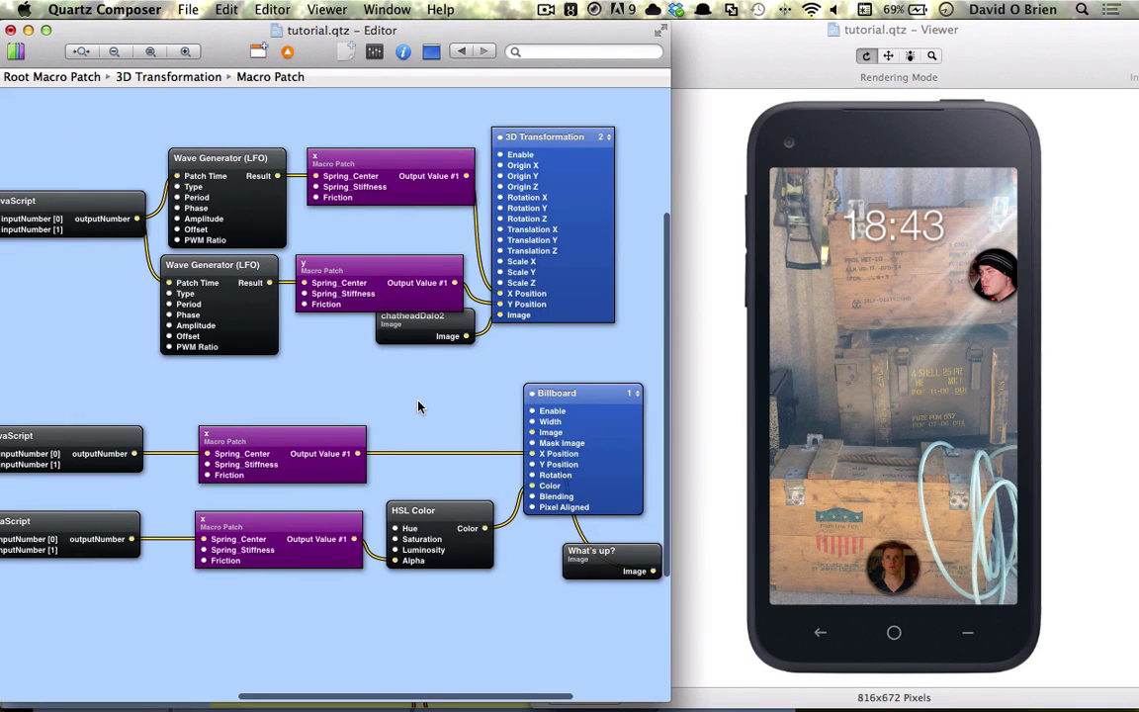
scroll(396, 385, "left", 5)
scroll(371, 414, "right", 3)
left_click_drag(81, 406, 304, 490)
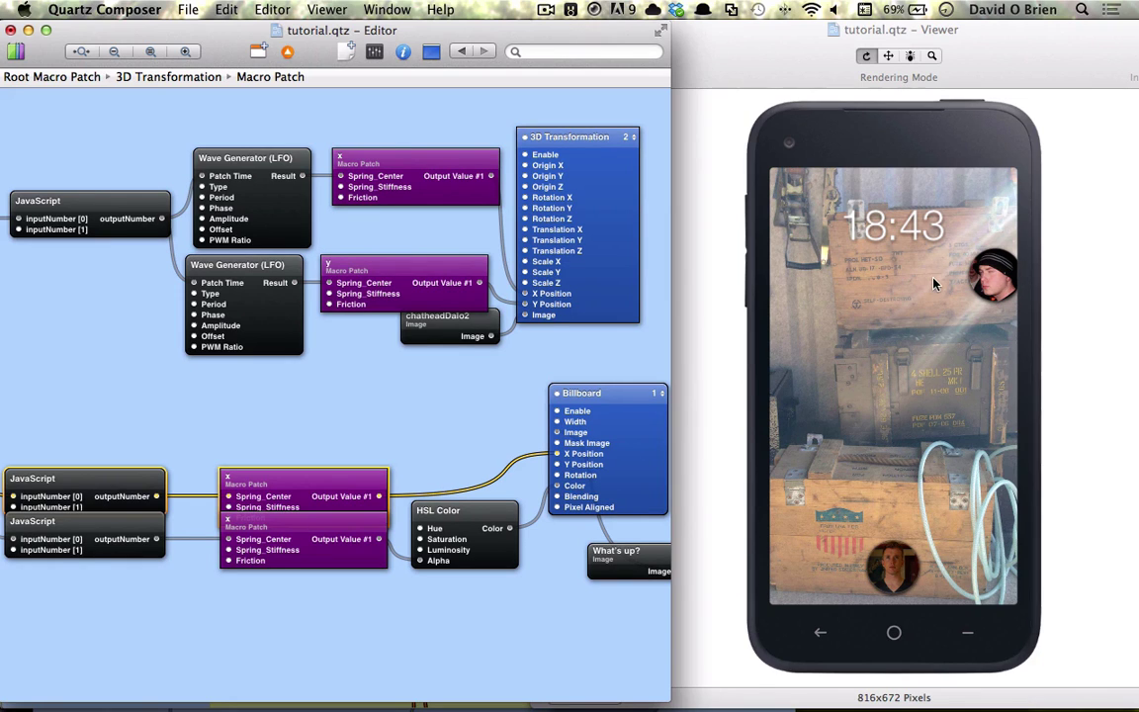
left_click(493, 397)
scroll(344, 352, "left", 5)
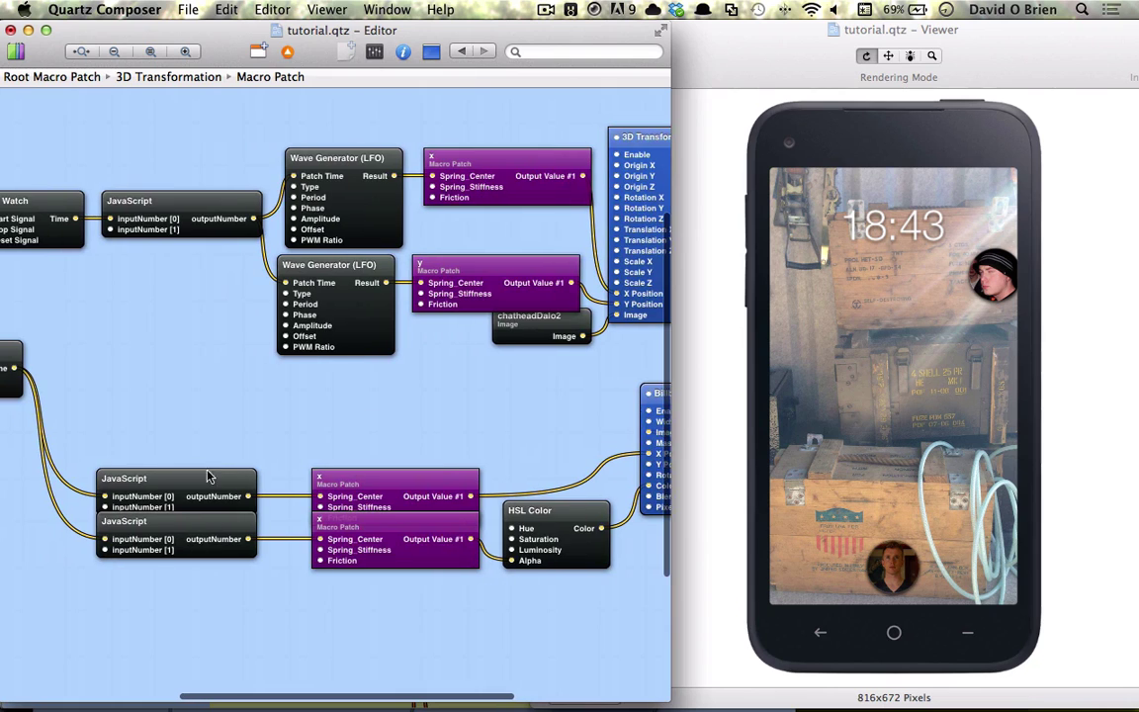
left_click_drag(262, 480, 392, 414)
- Connect Stop Watch Time to the new JavaScript's inputNumber [0]
left_click(484, 437)
scroll(484, 441, "right", 3)
scroll(138, 385, "left", 6)
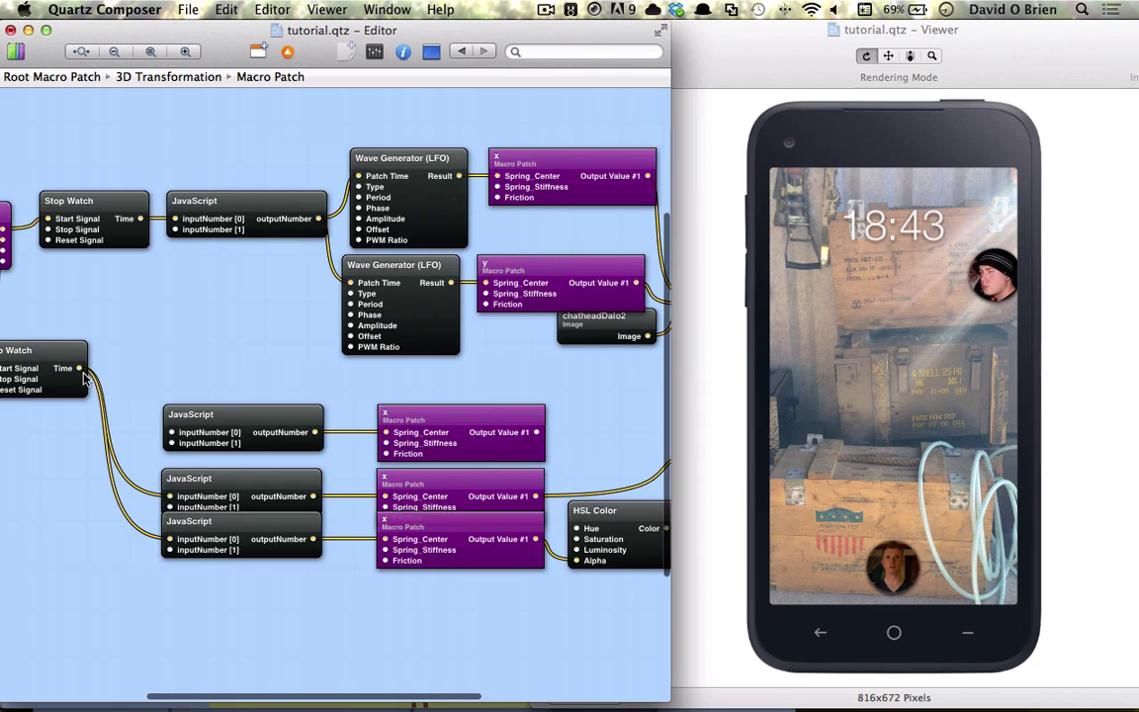
left_click_drag(81, 368, 171, 432)
left_click(242, 440)
- Edit the script so it returns .24 instead of .07 and .22 instead of .11
key("super+i")
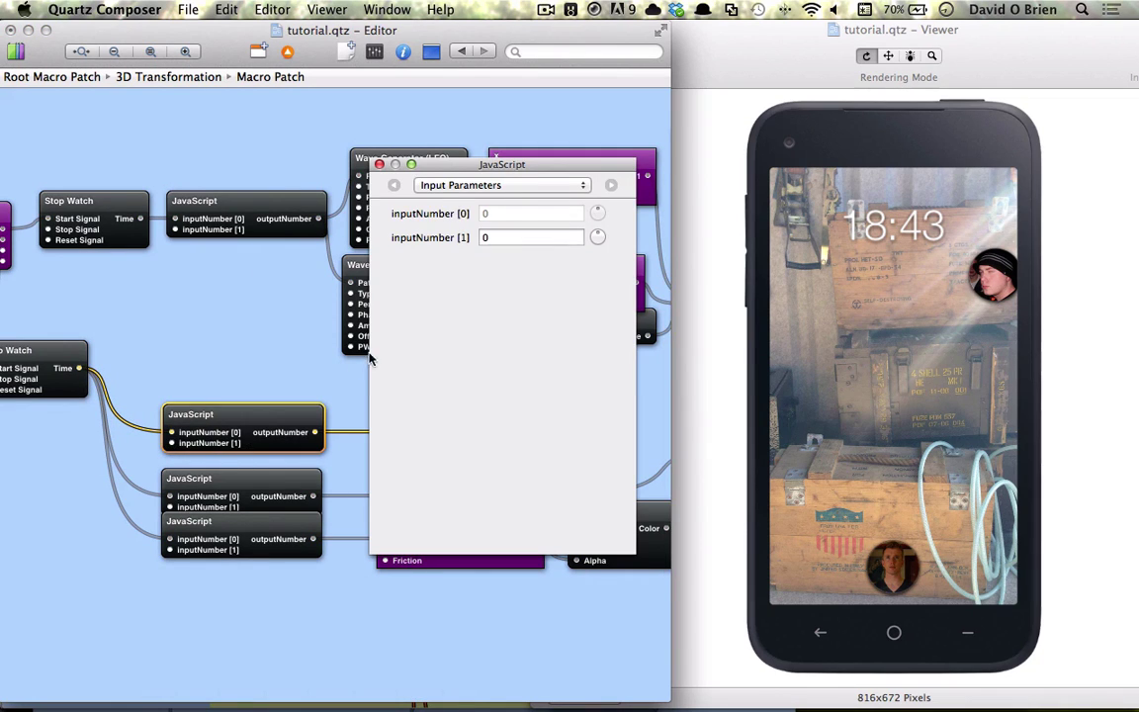
left_click(612, 186)
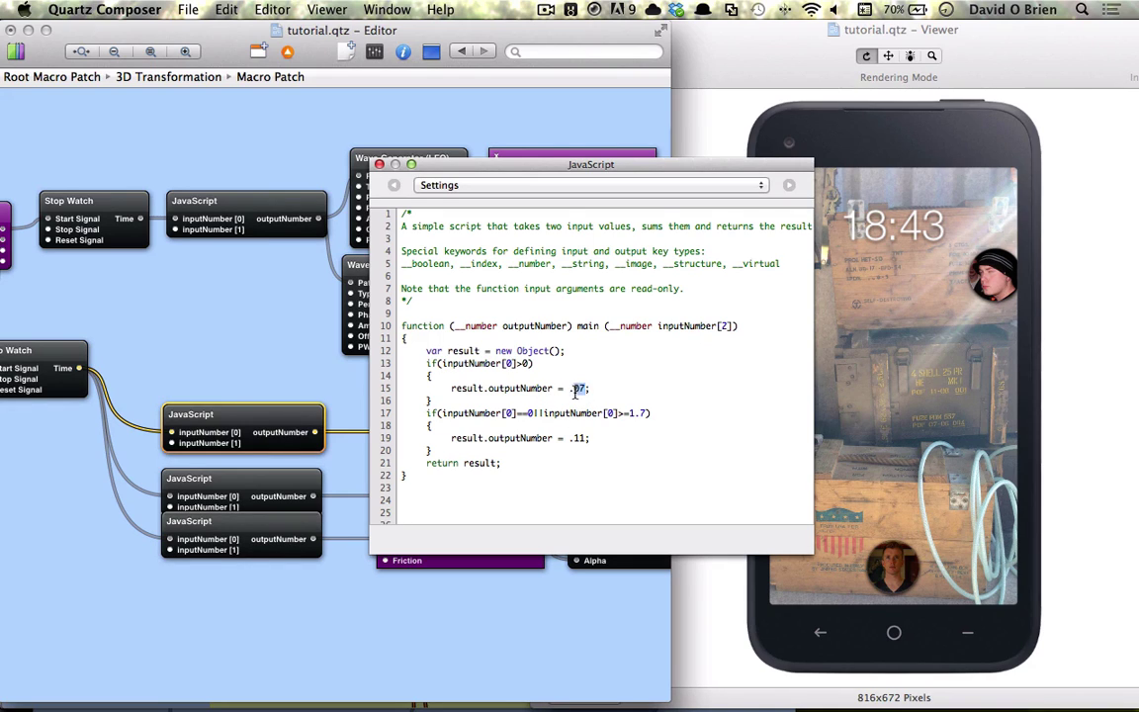
type("24")
double_click(575, 441)
type("22")
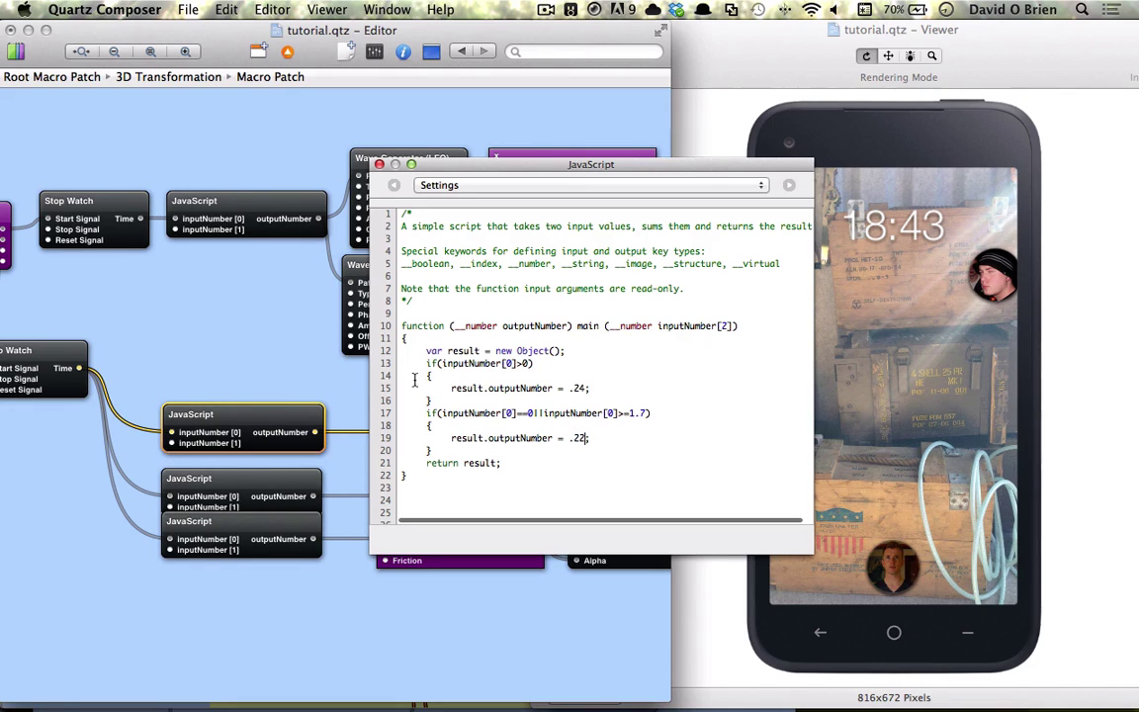
- Wire the x spring Output Value #1 into the What's up? Billboard and preview
left_click(380, 165)
scroll(484, 401, "right", 6)
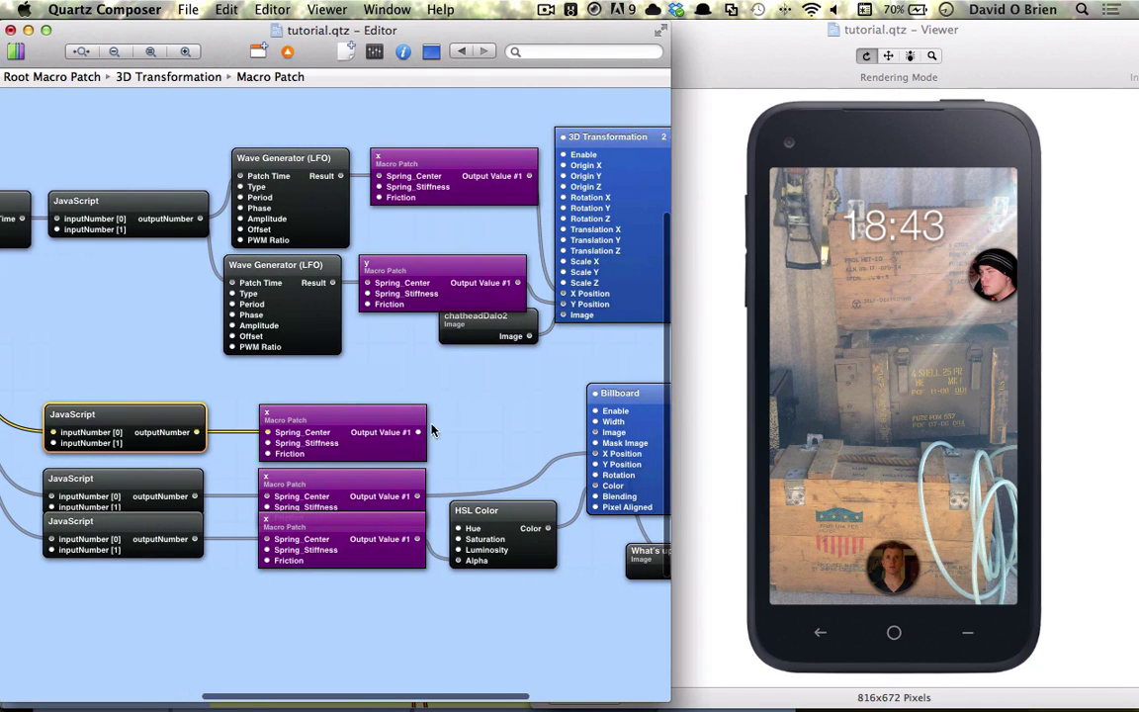
left_click_drag(460, 435, 597, 435)
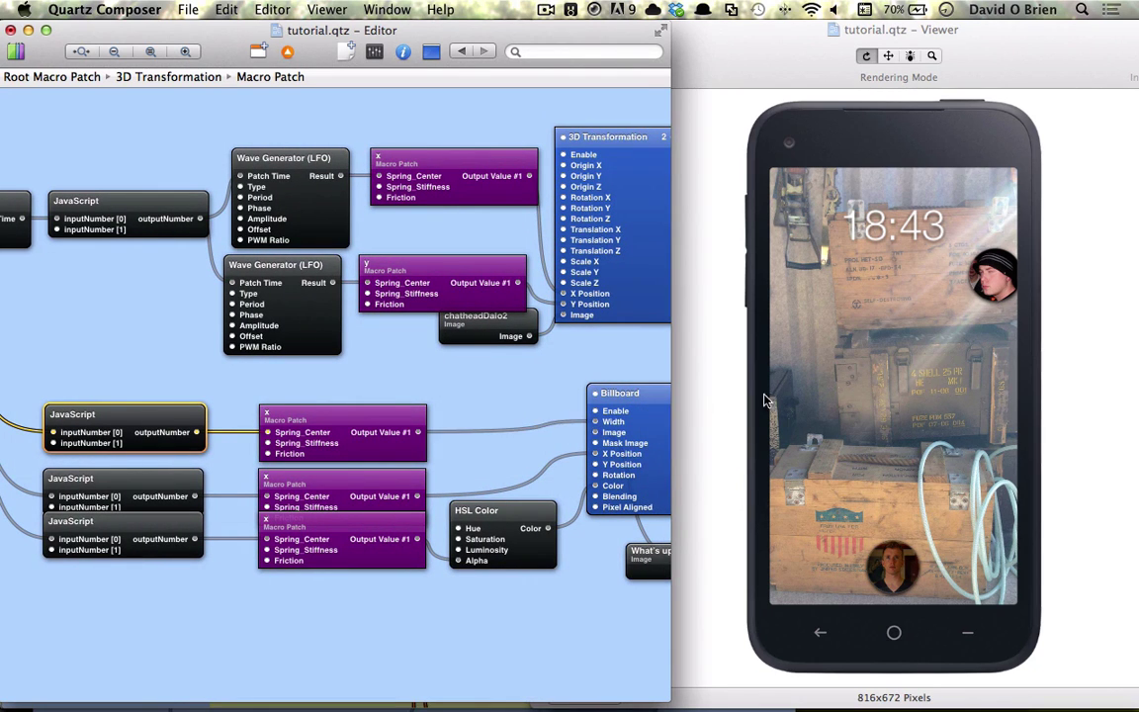
left_click(870, 364)
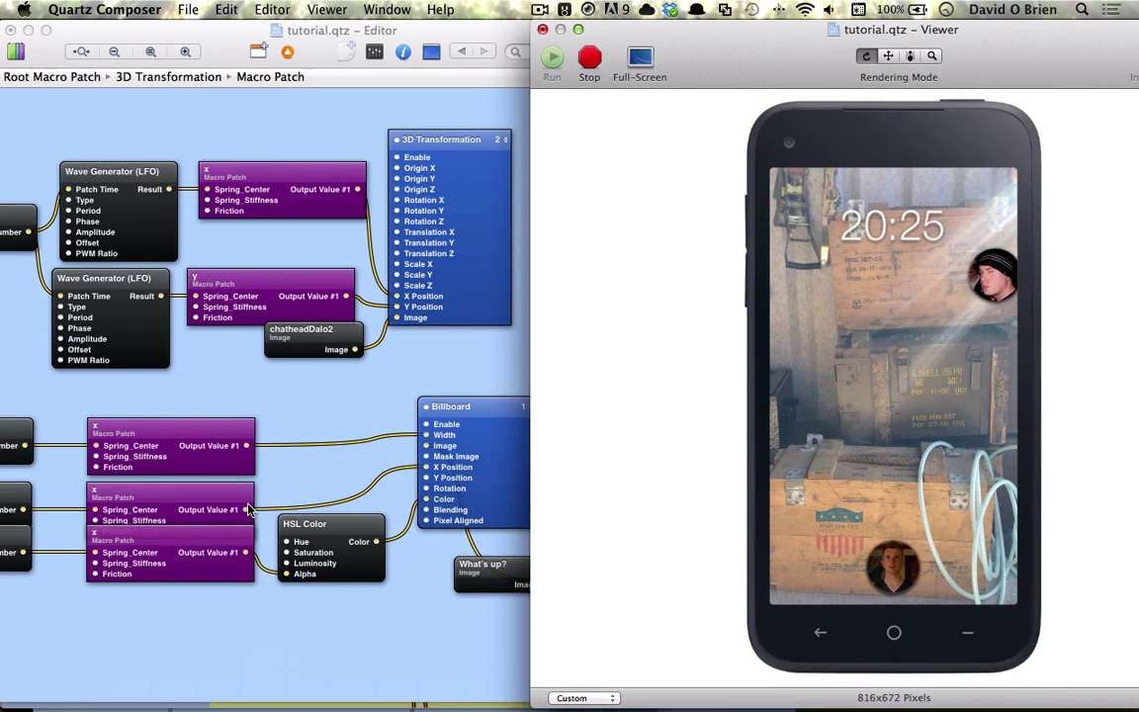
- Add a Multiplexer via library search 'mult' and place it at the graph's top
key("super+Return")
type("mult")
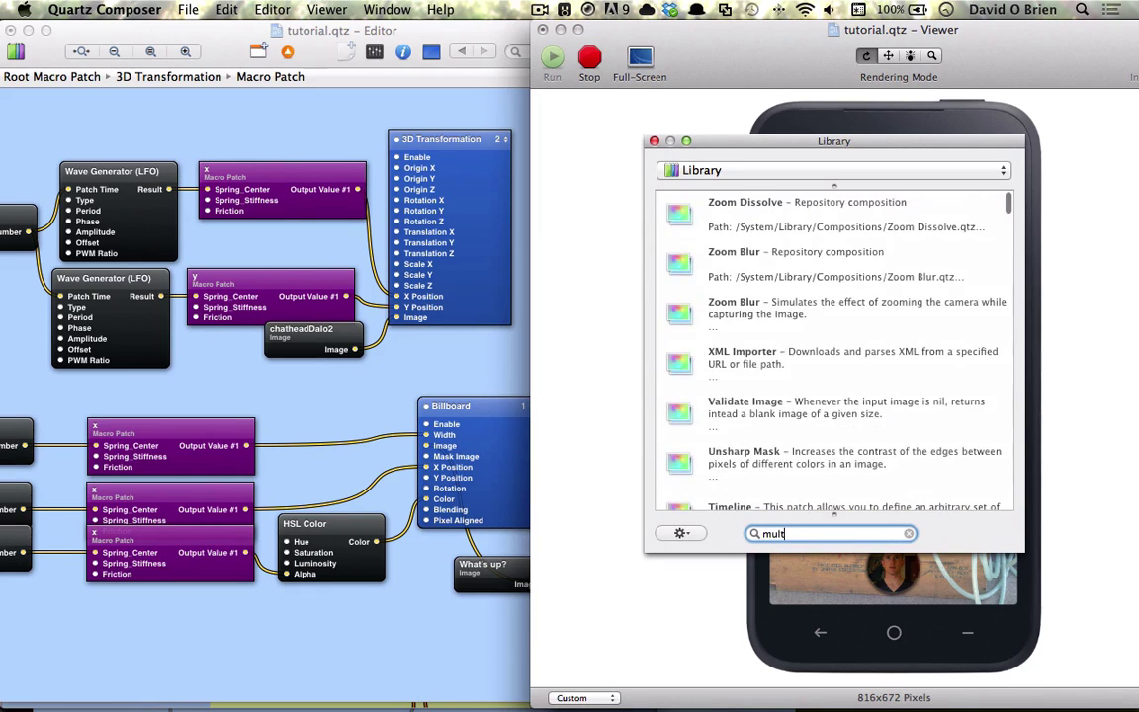
key("Return")
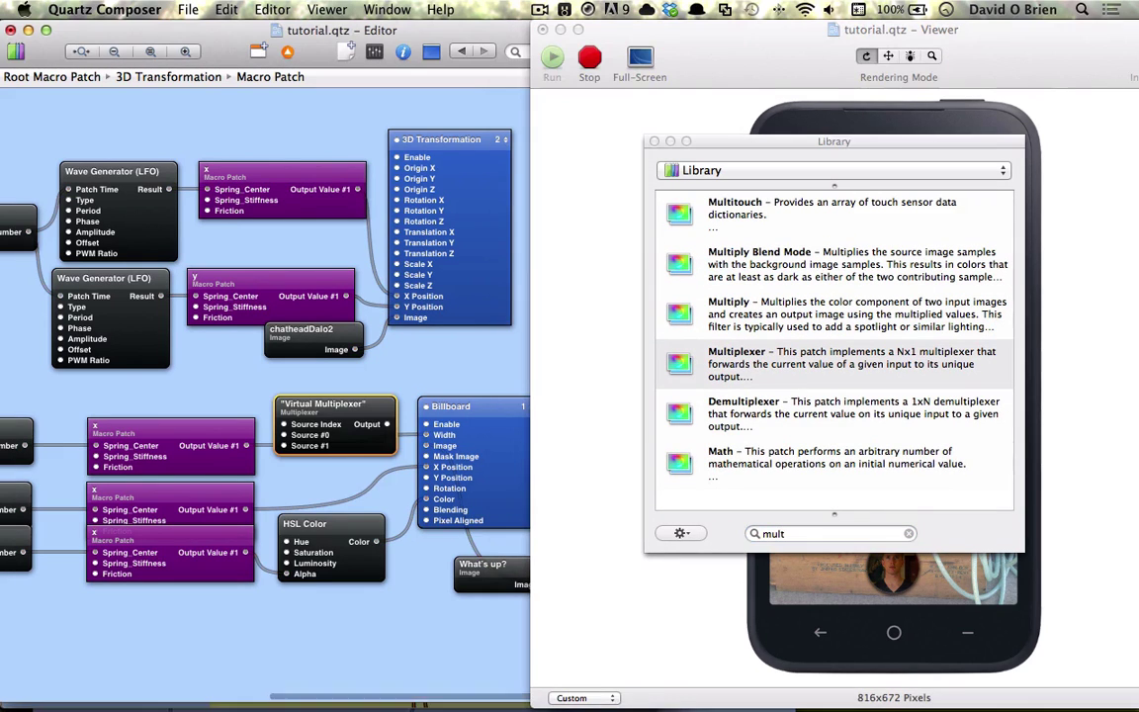
left_click(653, 142)
left_click_drag(308, 405, 262, 114)
mouse_move(220, 695)
left_click(172, 675)
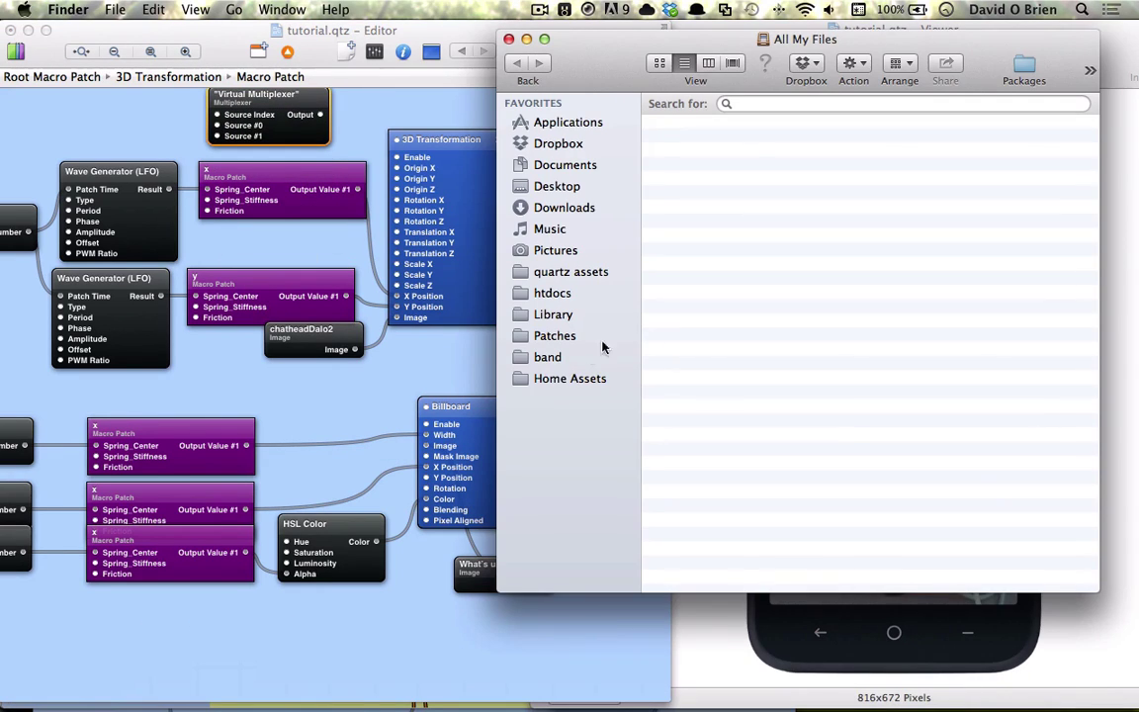
- Drag chatheadDalo.png from Finder's Home Assets folder into the composition as an image patch
left_click(557, 382)
double_click(719, 150)
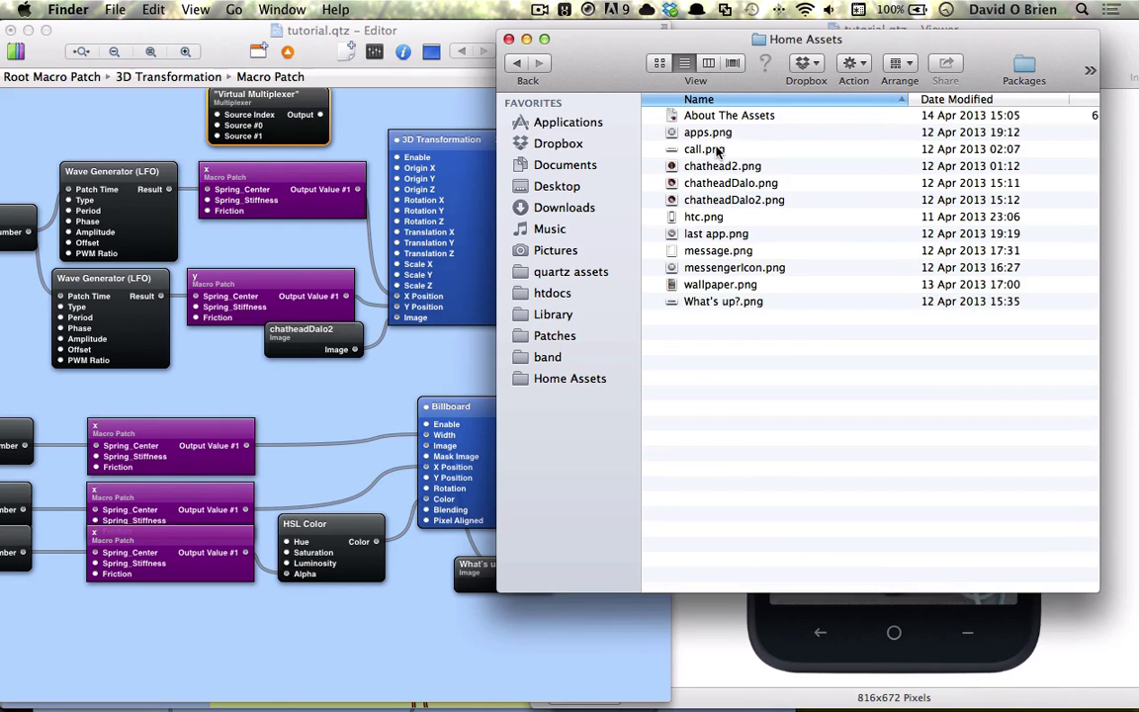
left_click(735, 184)
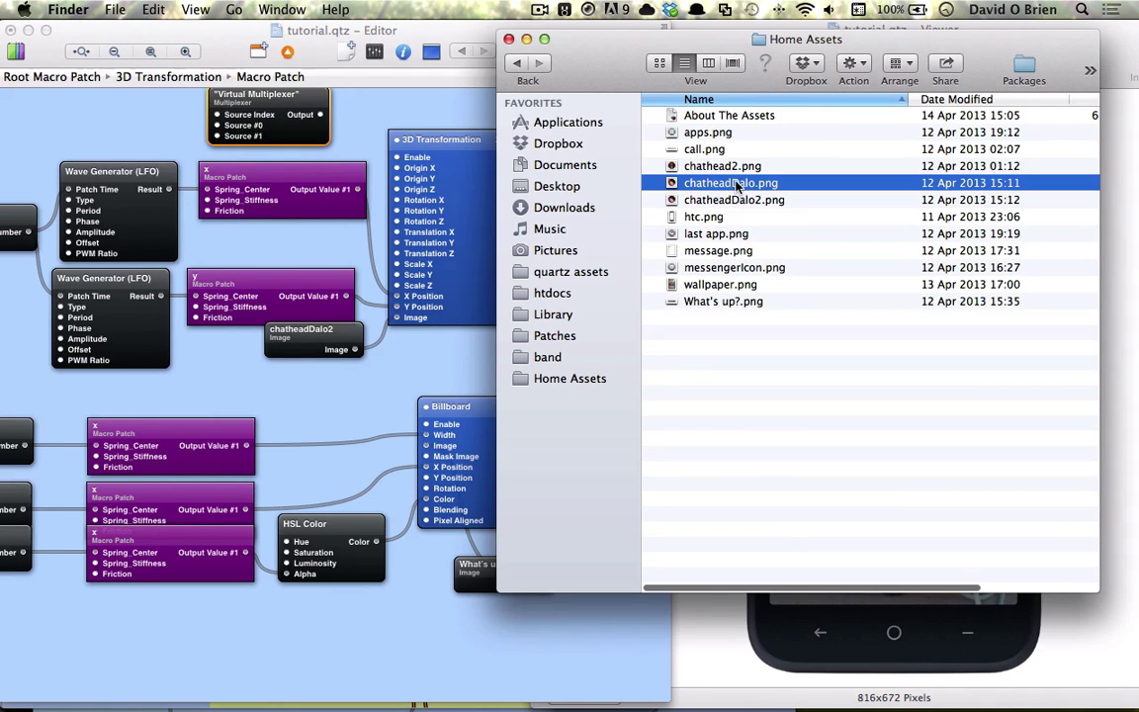
left_click_drag(735, 184, 198, 148)
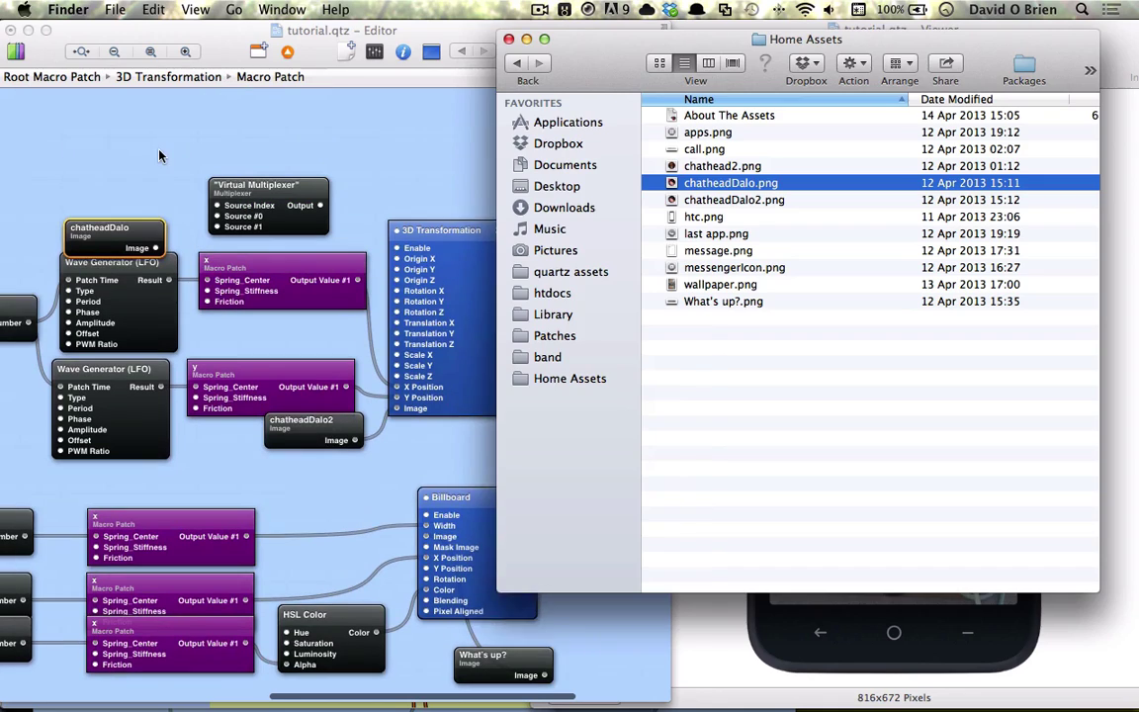
left_click(161, 155)
- Wire both chathead images to multiplexer Sources #0/#1 and its Output to 3D Transformation Image
key("super+r")
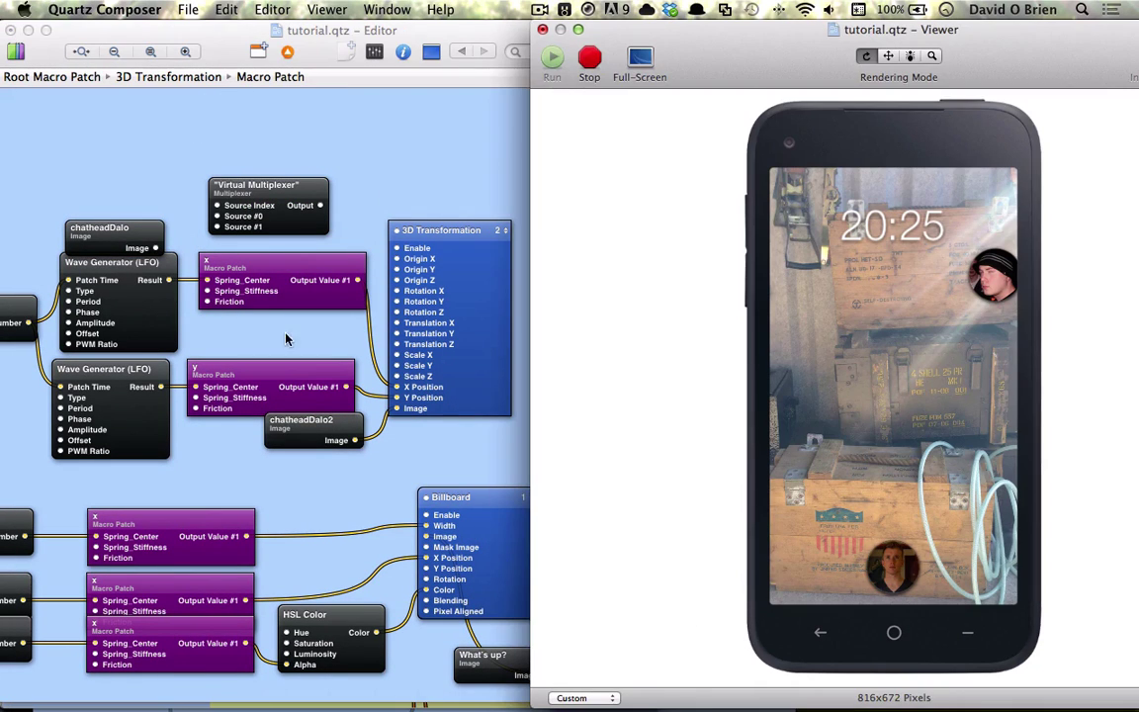
left_click(119, 232)
left_click_drag(119, 232, 119, 166)
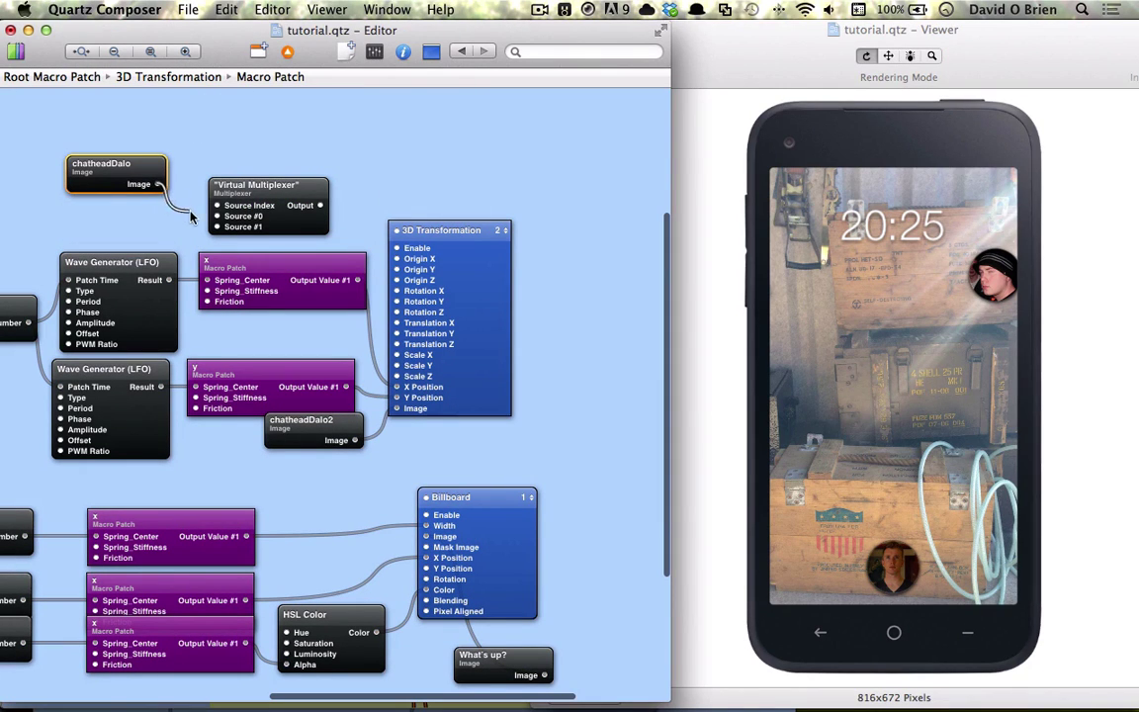
left_click_drag(193, 220, 217, 227)
left_click_drag(137, 176, 139, 218)
left_click_drag(316, 442, 218, 215)
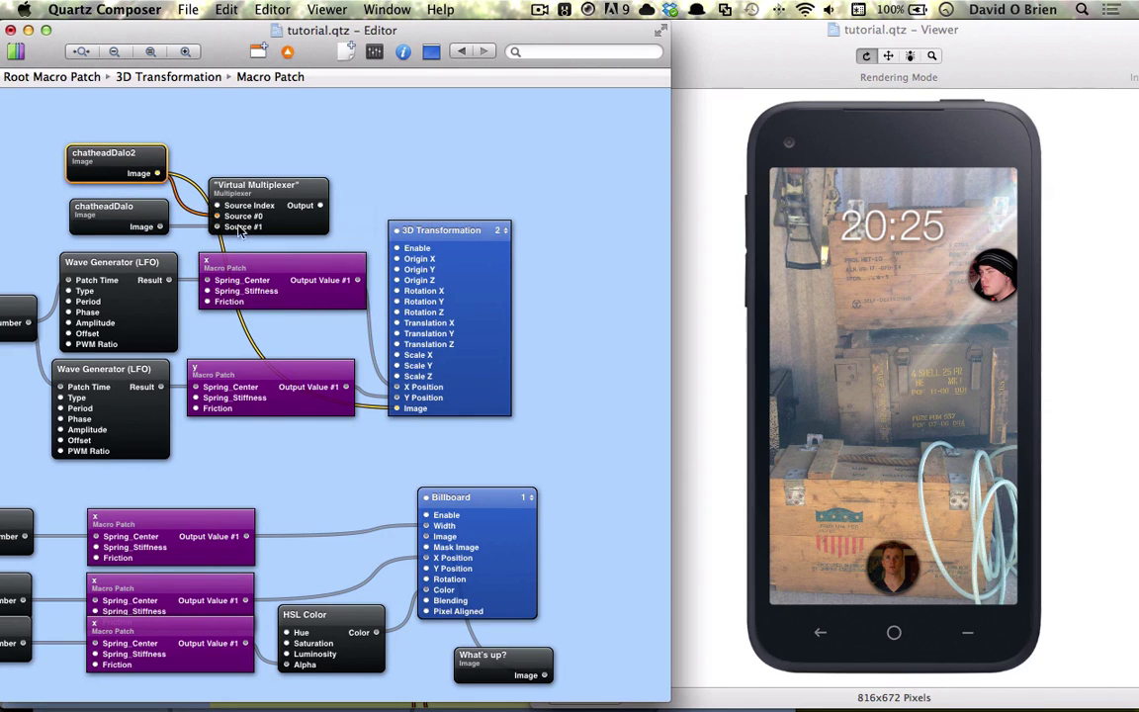
mouse_move(400, 403)
left_mouse_down()
mouse_move(356, 366)
mouse_move(322, 208)
mouse_move(358, 368)
mouse_move(396, 408)
left_mouse_up()
- Rename the two image patches chatheadDalo1 and chatheadDalo2
double_click(117, 151)
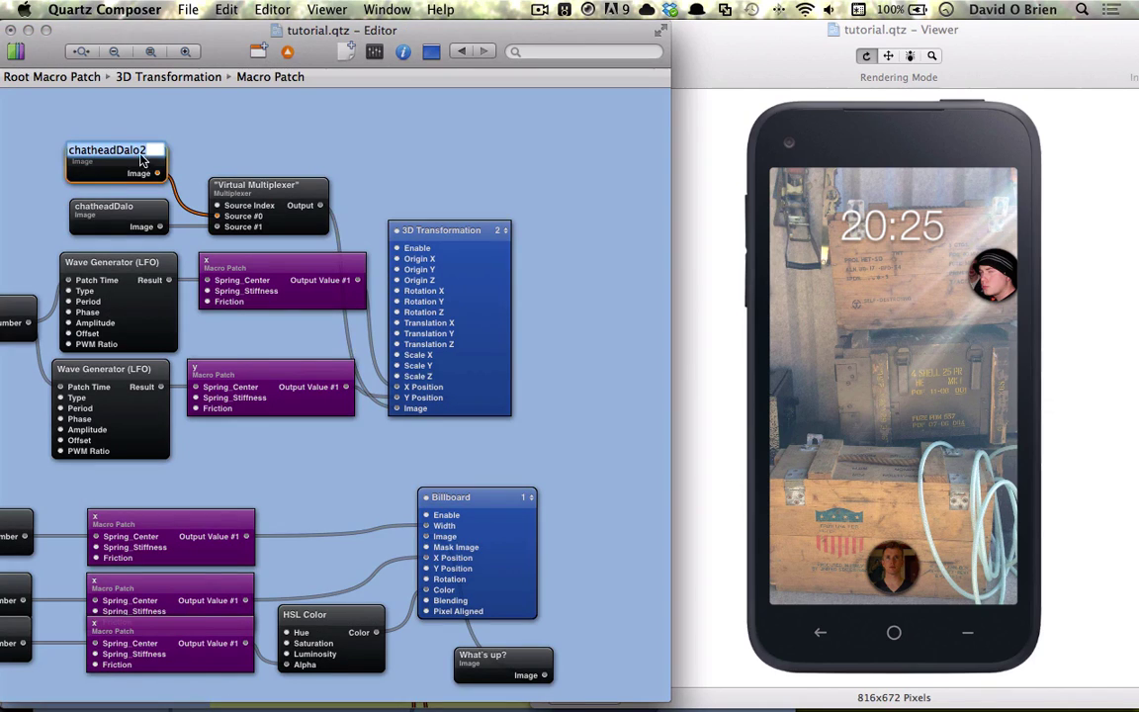
left_click(156, 148)
key("BackSpace")
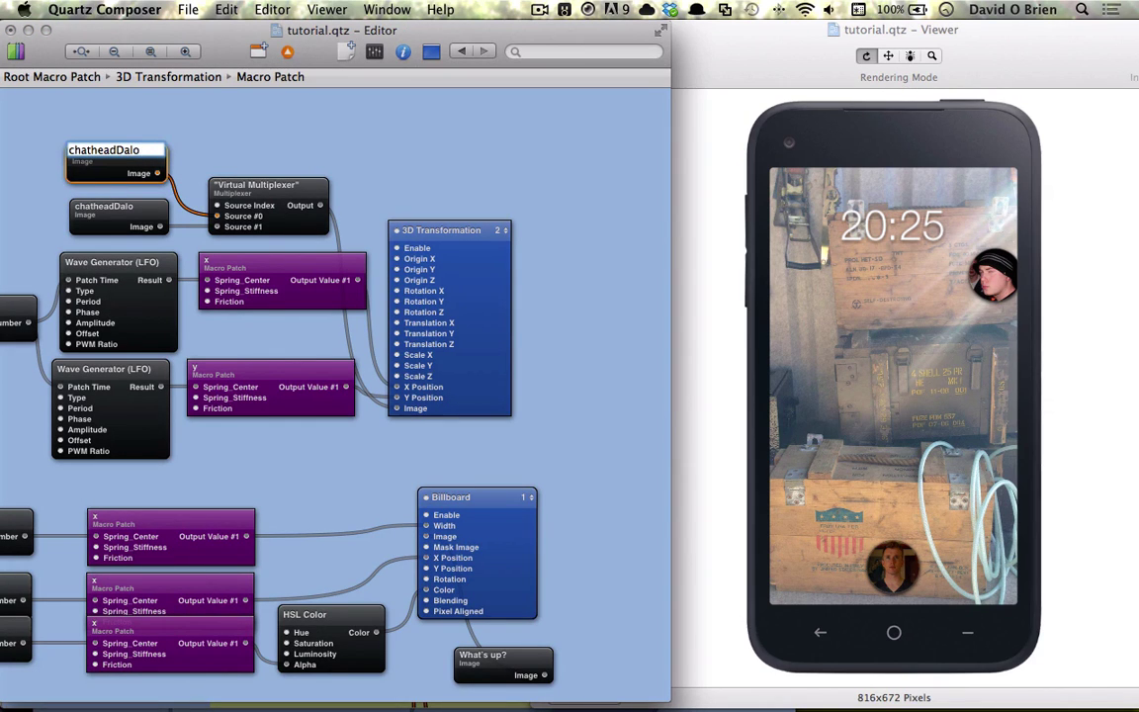
type("1")
key("Return")
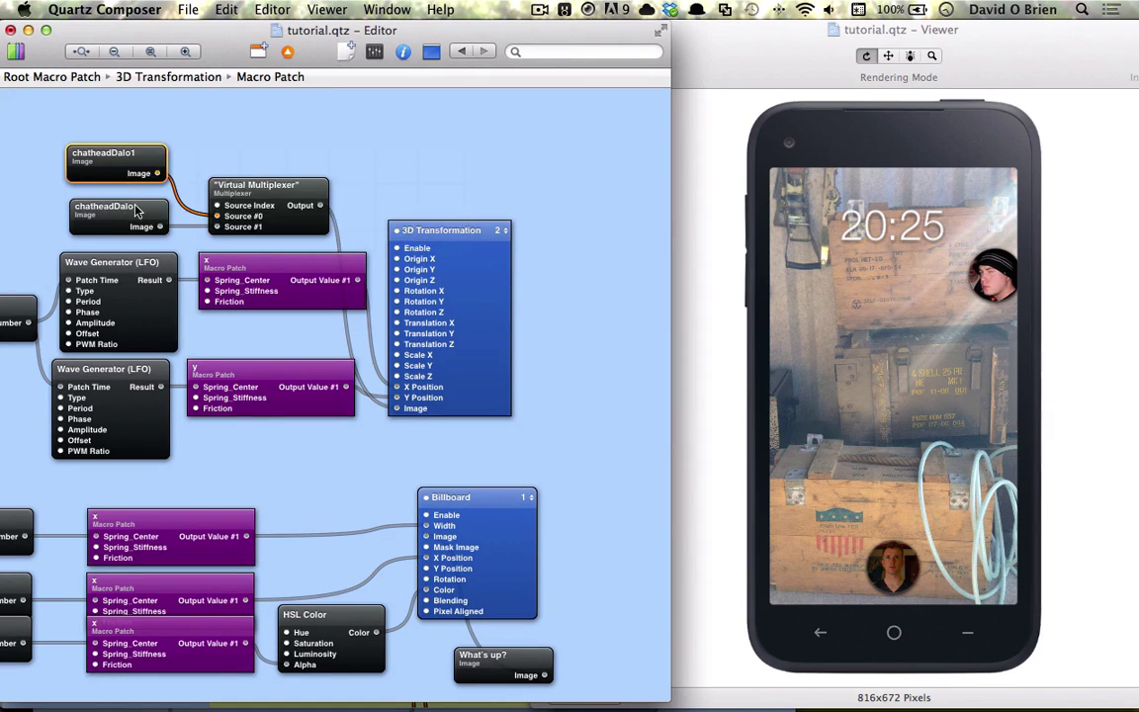
double_click(138, 204)
left_click(145, 204)
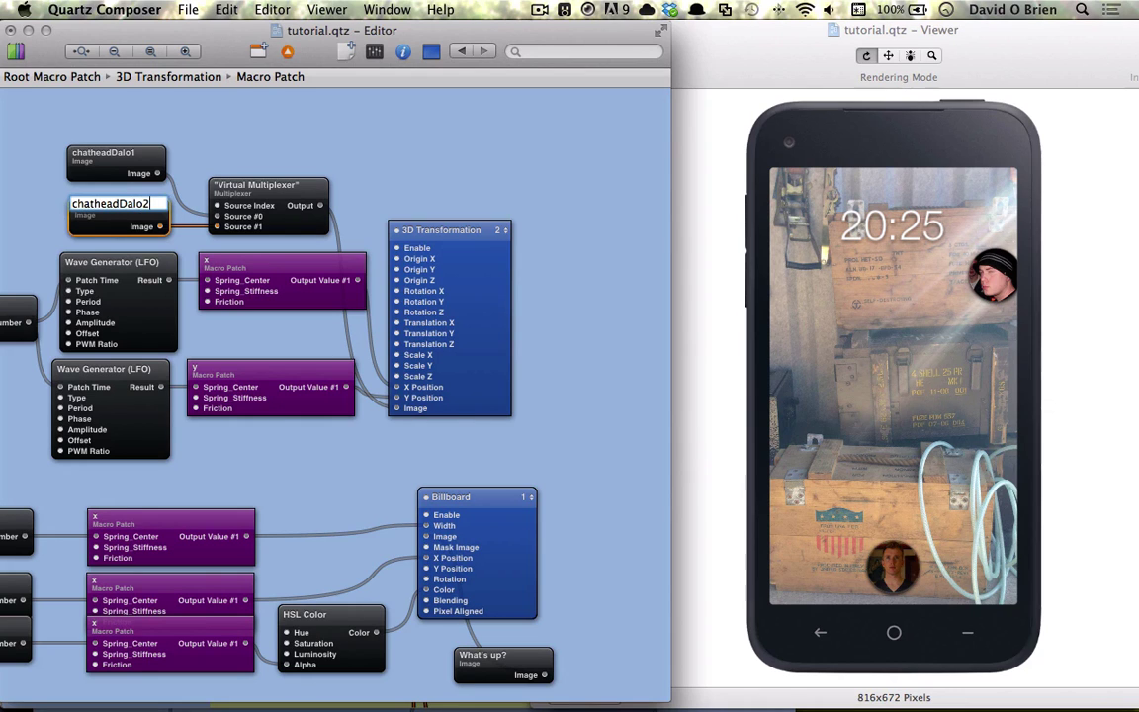
type("2")
key("Return")
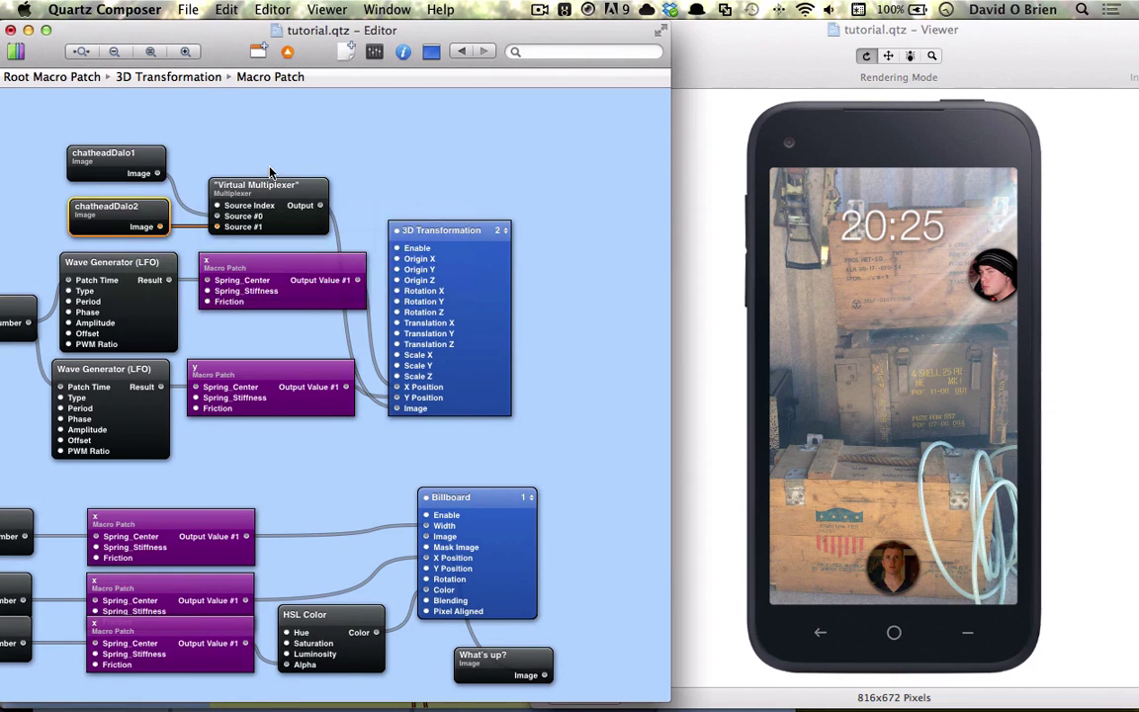
scroll(242, 148, "left", 10)
- Move a JavaScript patch to the top and feed it the lower Stop Watch Time
scroll(269, 173, "left", 2)
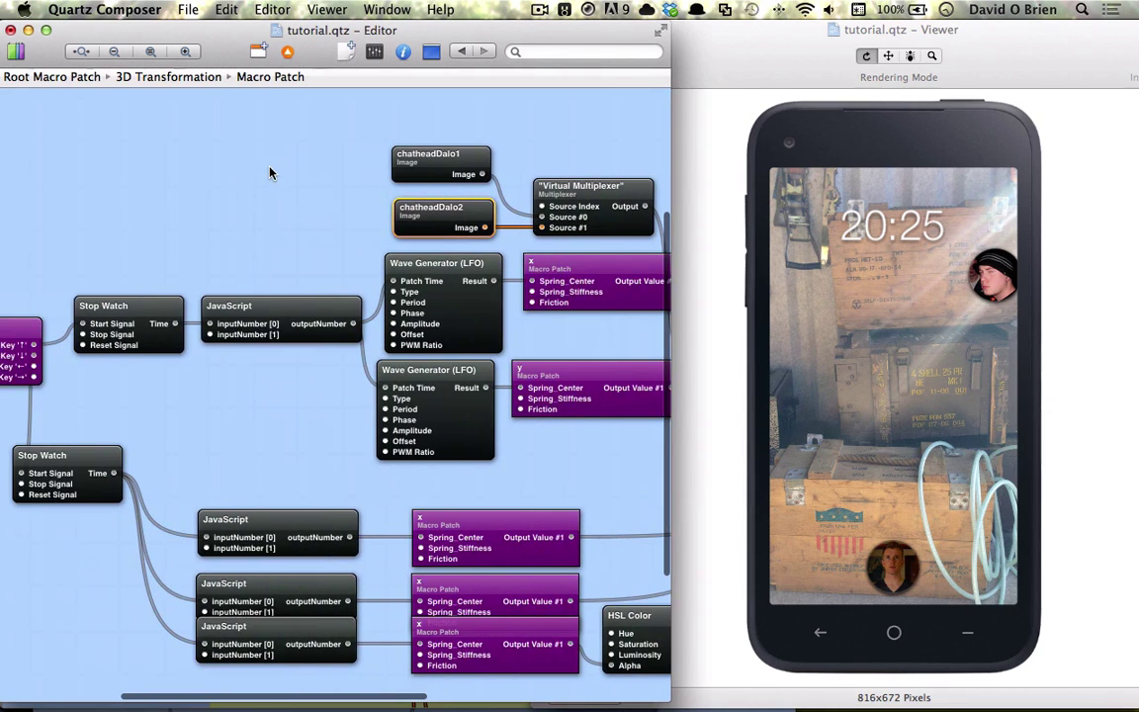
left_click_drag(302, 539, 297, 178)
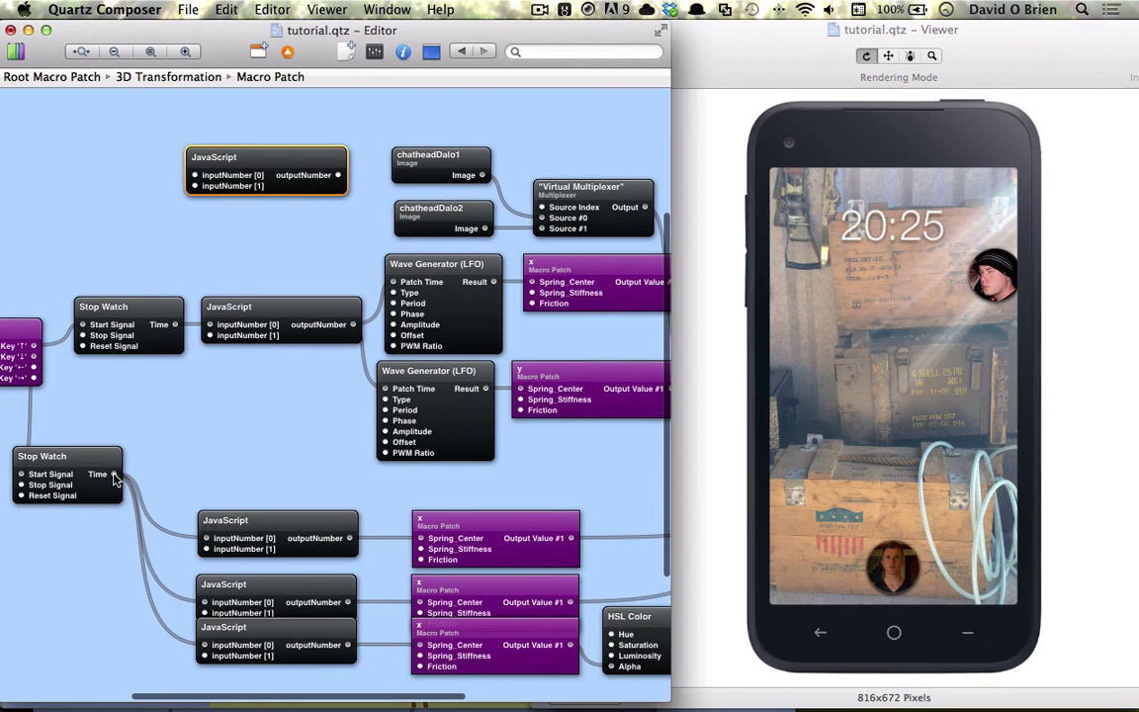
left_click_drag(114, 474, 195, 176)
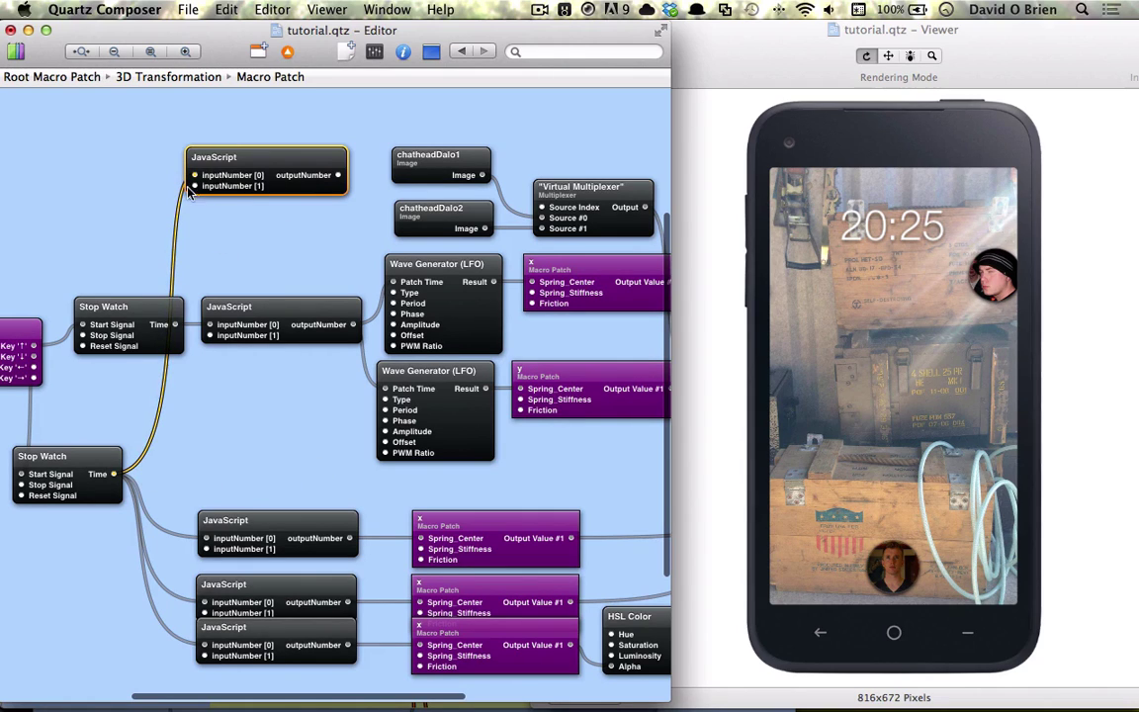
- Rewrite its script to return 1 when inputNumber[0] > 1.7, else 0
double_click(337, 183)
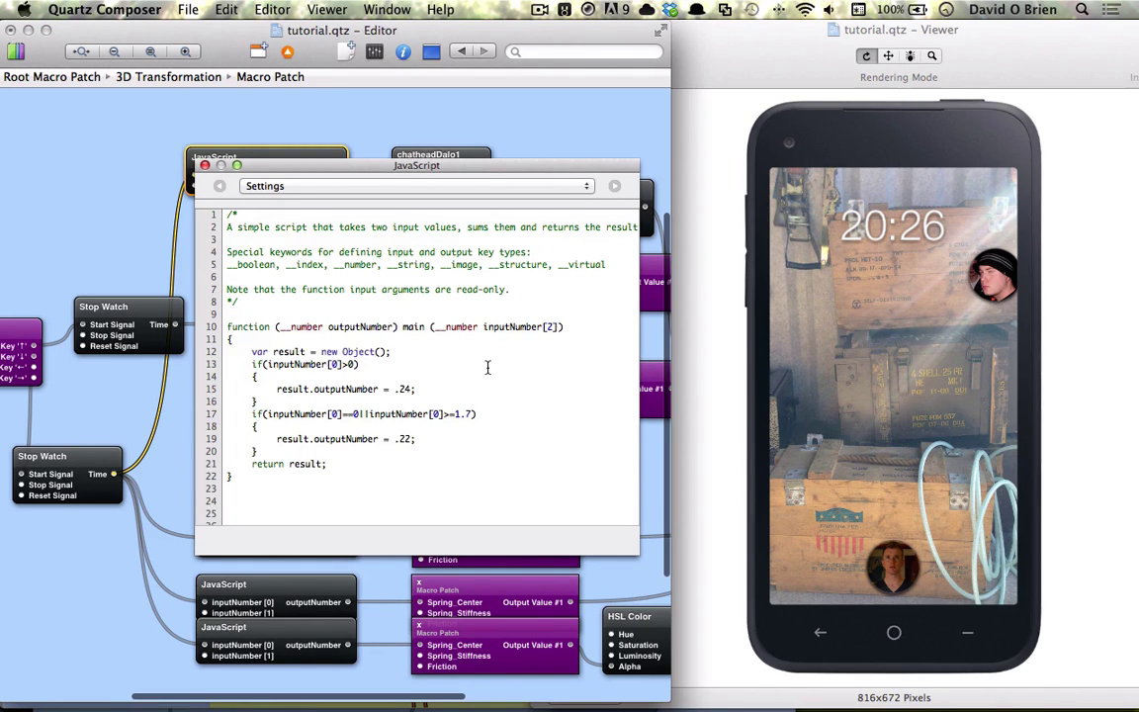
key("BackSpace")
type("1")
left_click_drag(415, 389, 397, 389)
type("1")
left_click_drag(415, 438, 400, 442)
type("0")
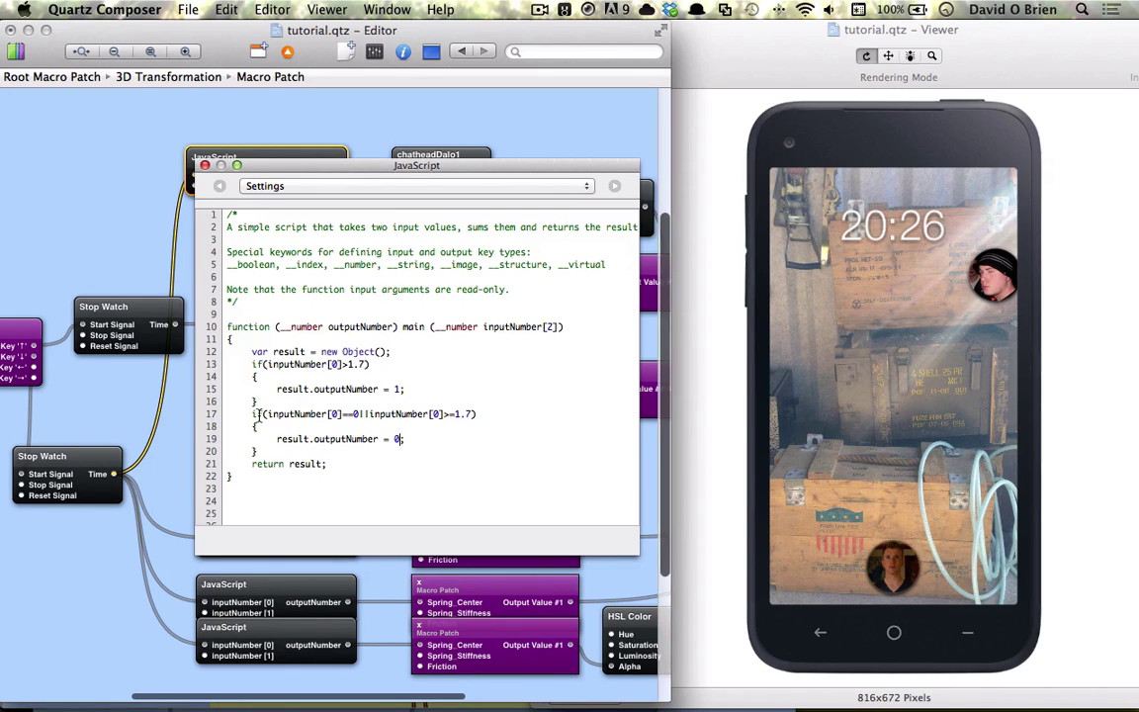
left_click_drag(254, 413, 476, 408)
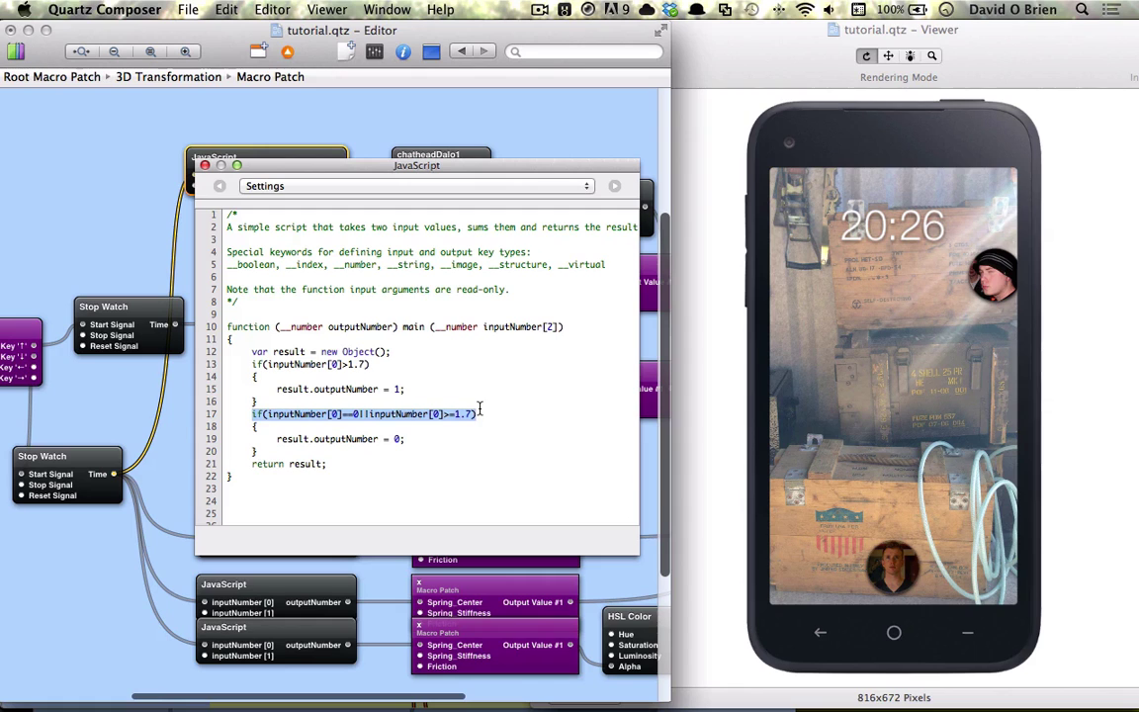
type("else")
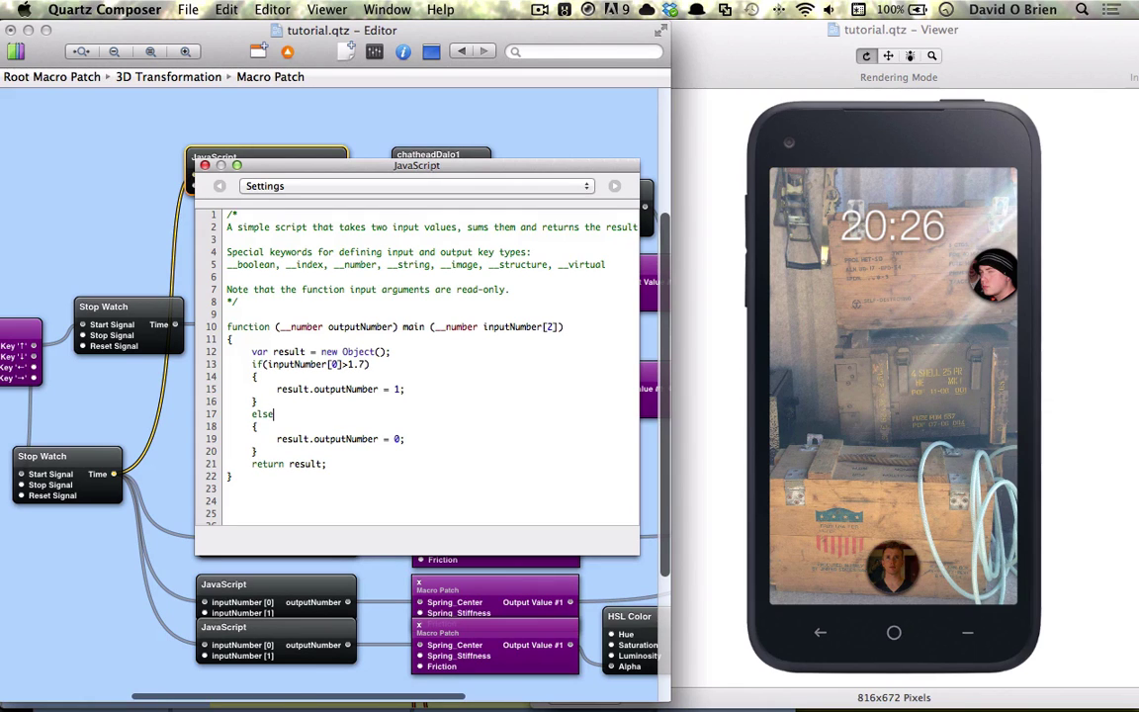
left_click(183, 148)
scroll(458, 211, "right", 2)
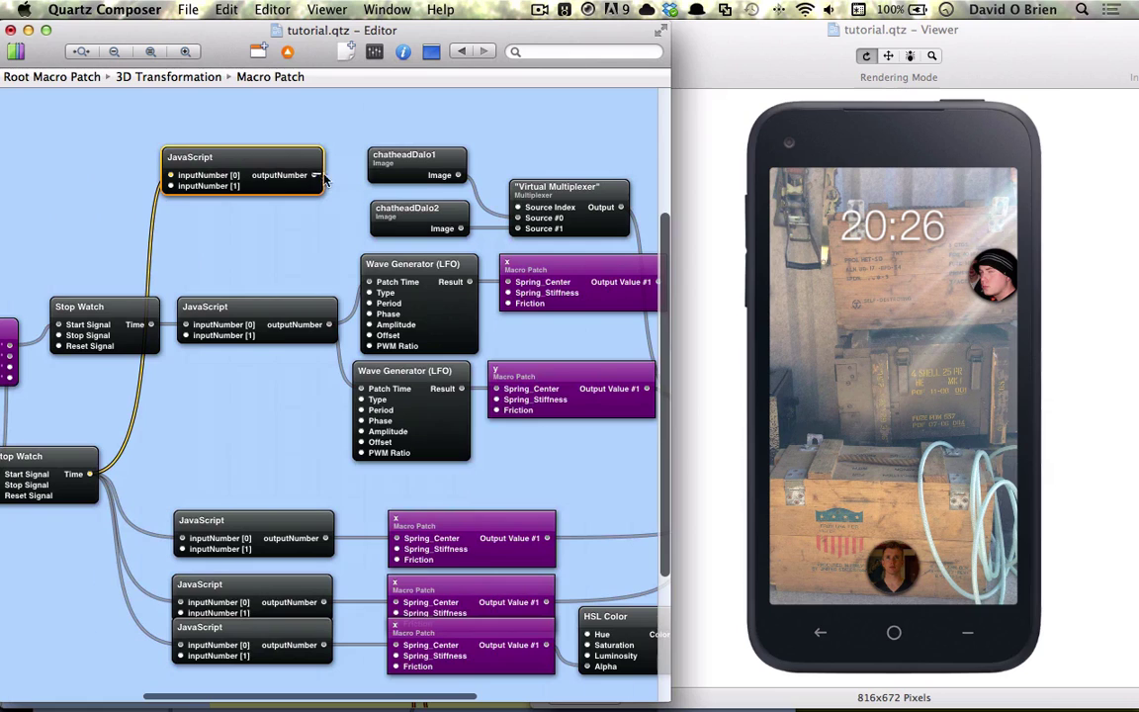
- Drive the Virtual Multiplexer Source Index from the JavaScript output, showing the '1' badge
left_click_drag(315, 175, 516, 208)
scroll(519, 210, "right", 10)
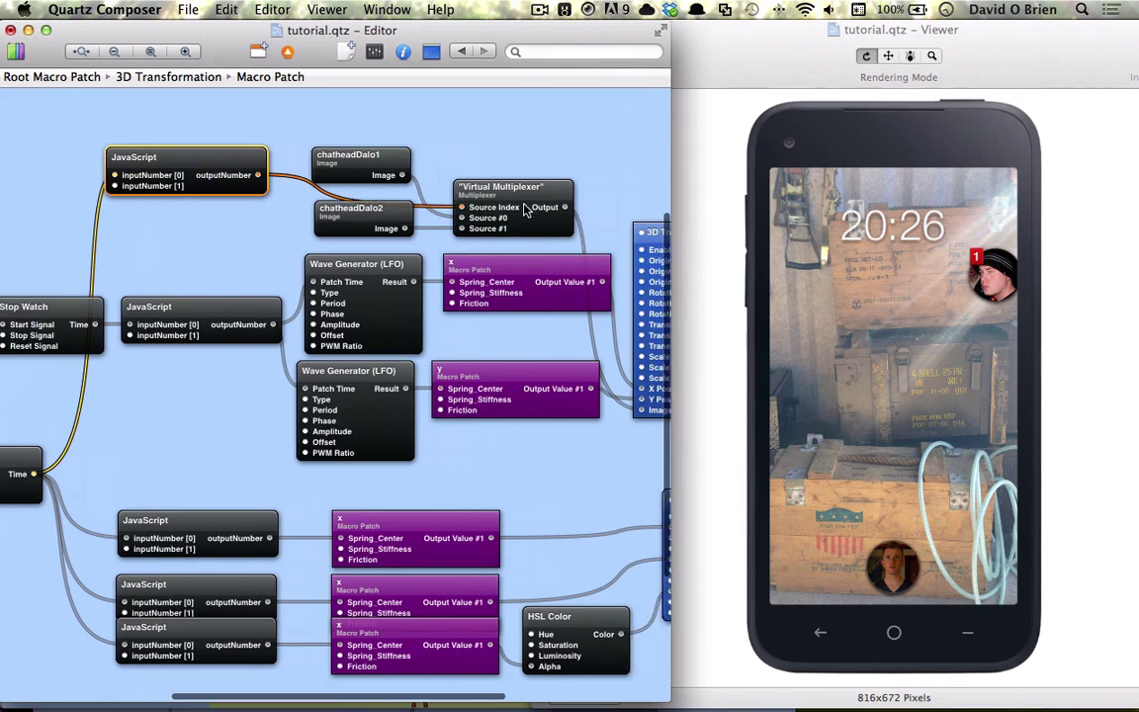
left_click(783, 303)
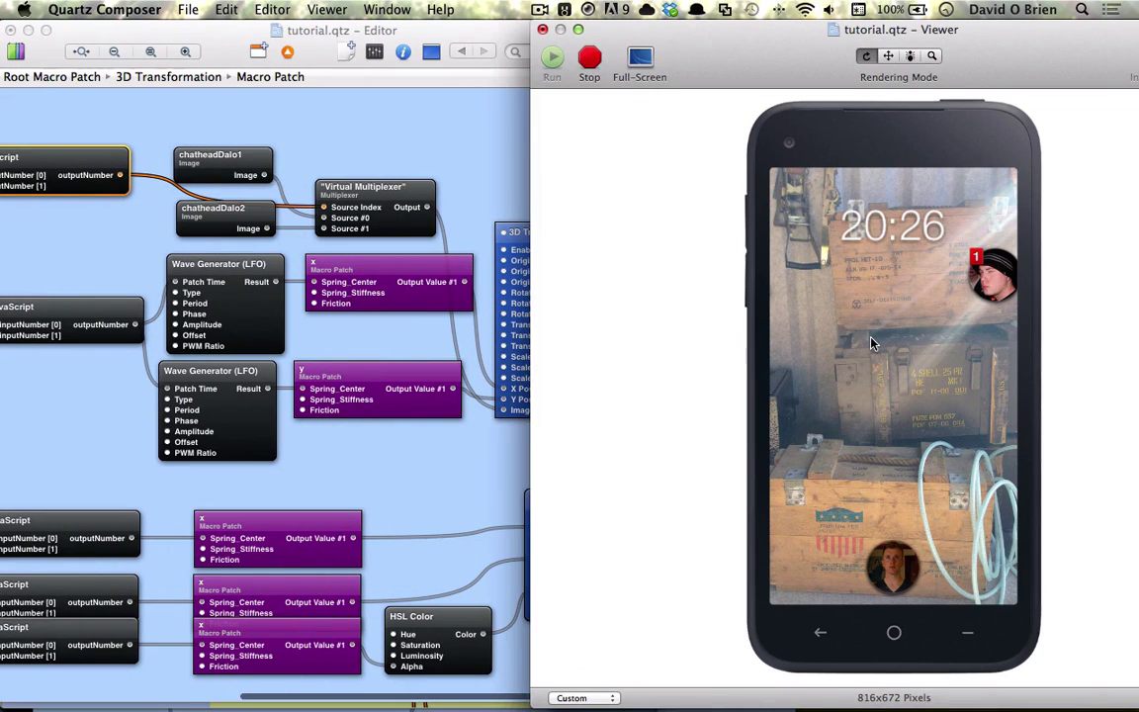